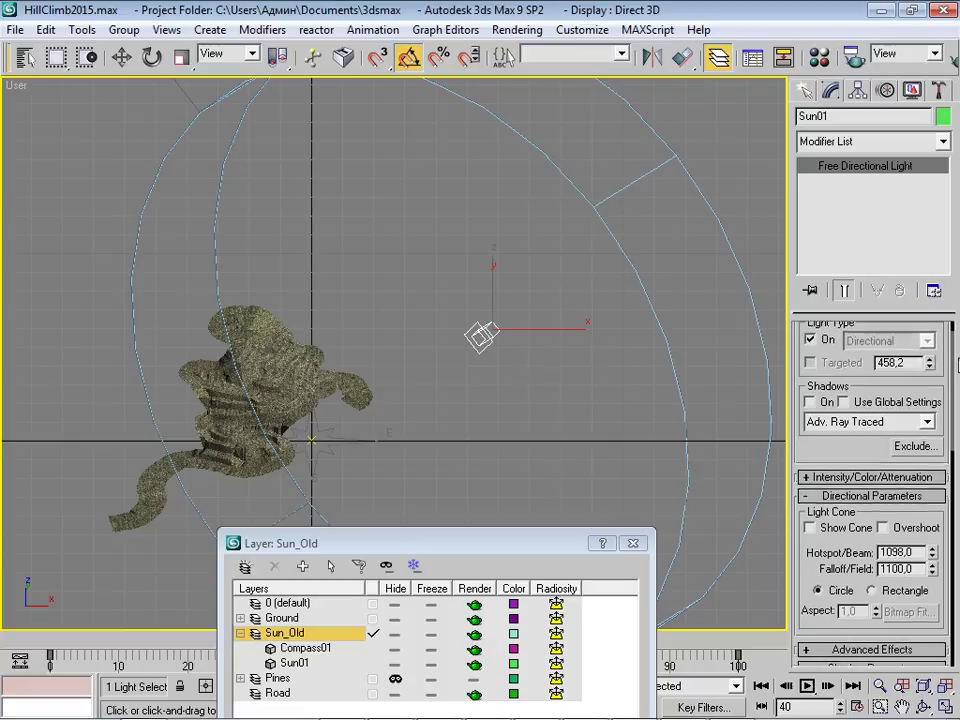
Switch the old sun light off and hide and freeze the Sun_Old layer.
click(810, 346)
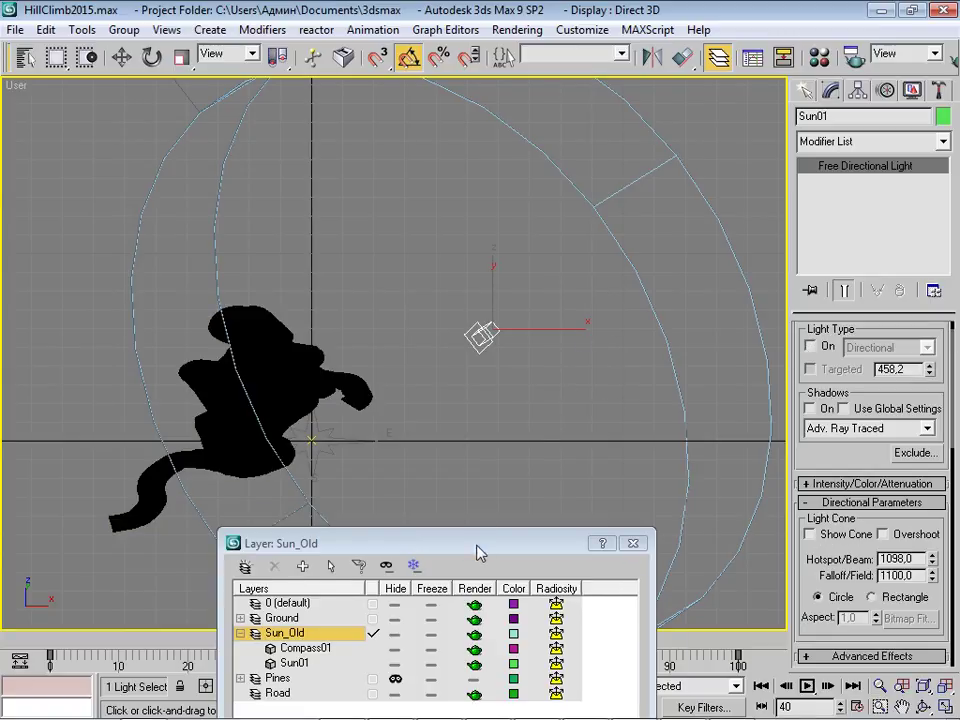
drag(478, 553, 628, 362)
click(545, 443)
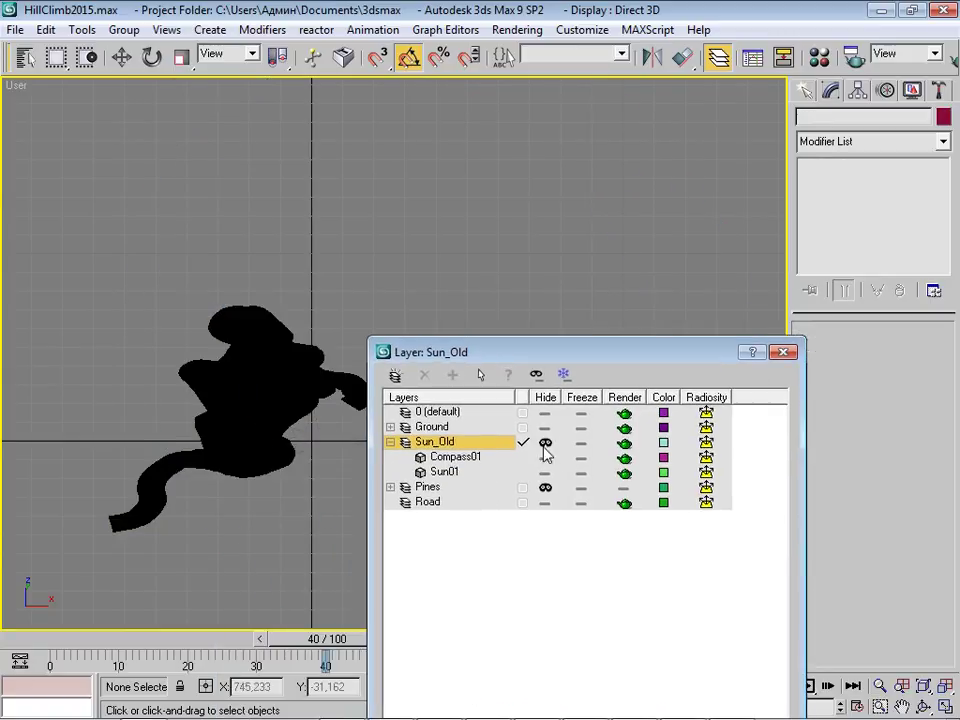
click(581, 443)
click(390, 442)
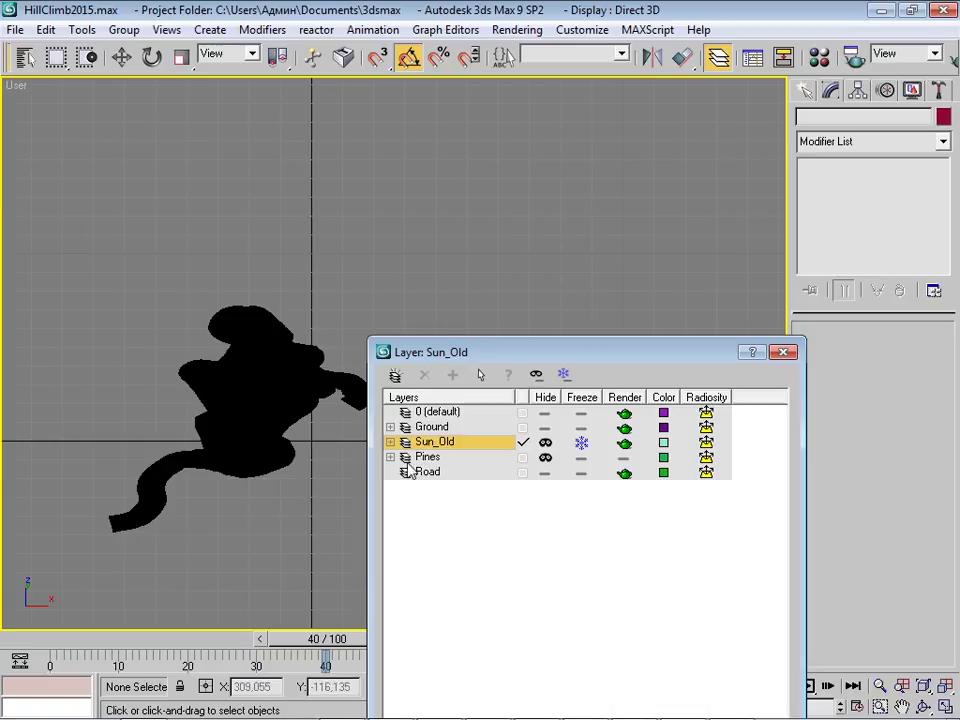
Recentre the unlit terrain in the viewport and bring up the Create > Systems list.
drag(555, 354, 424, 612)
middle_drag(430, 447, 491, 417)
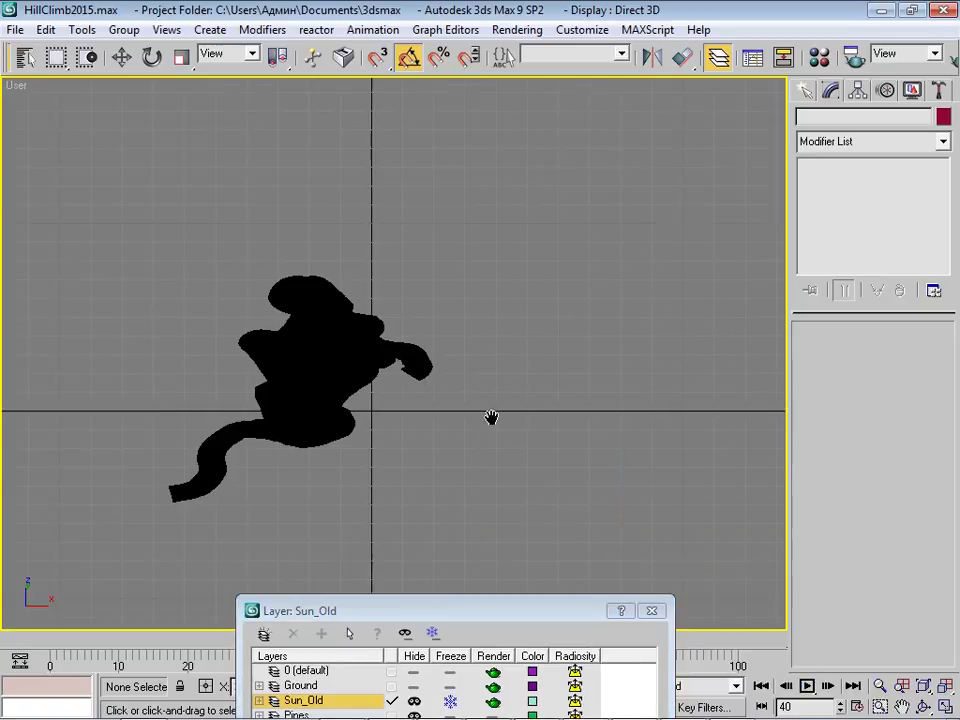
scroll(570, 364, up, 5)
scroll(579, 306, down, 6)
scroll(510, 356, up, 3)
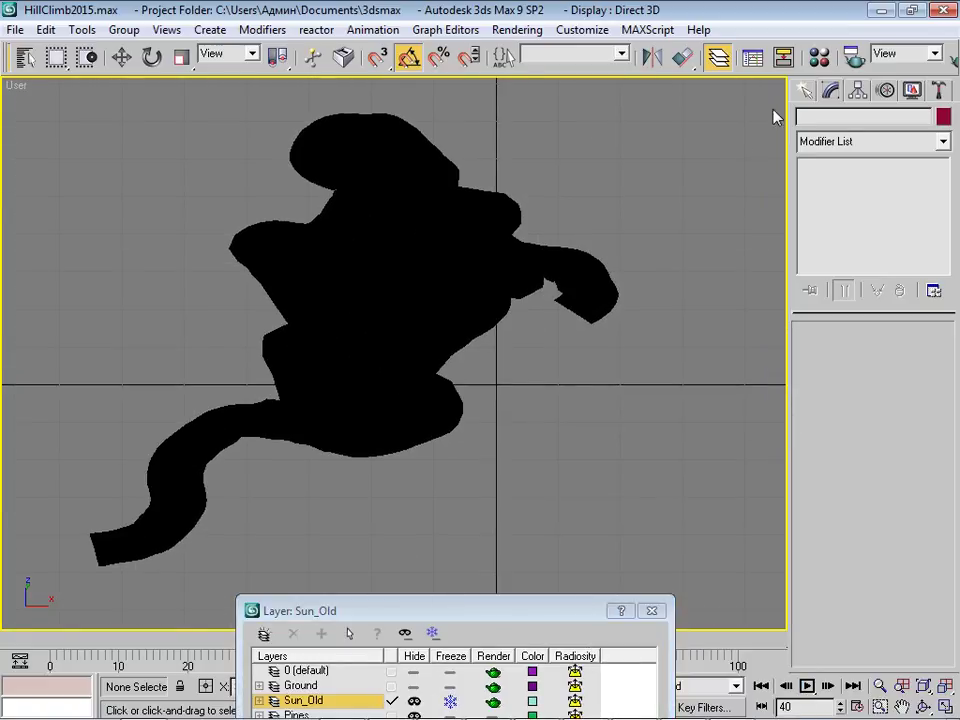
click(805, 90)
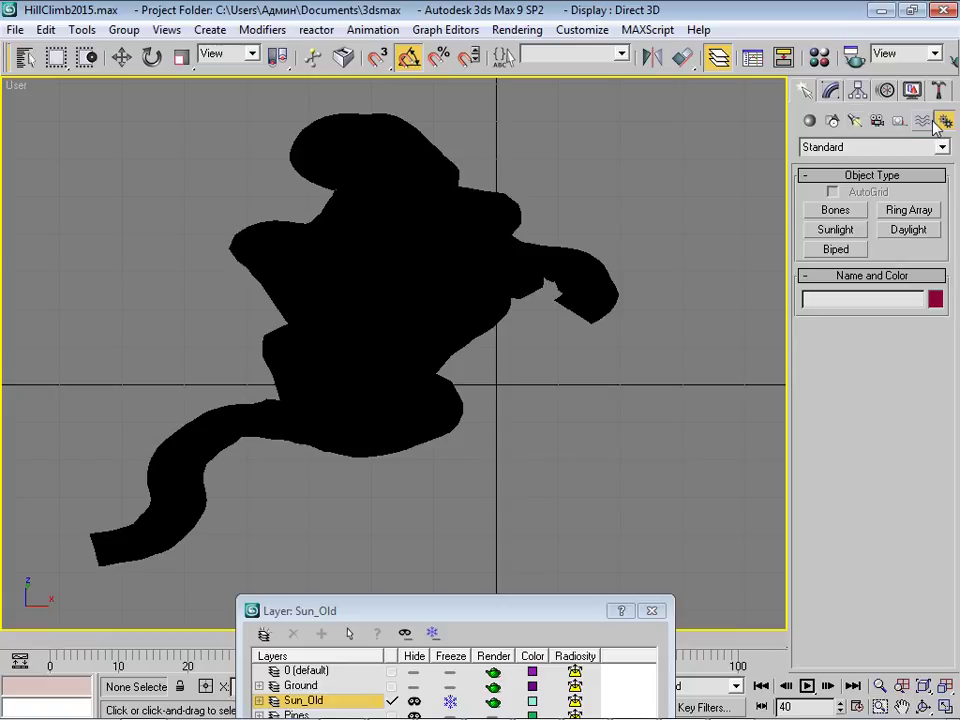
Start a new Sunlight system located at Denver CO.
click(836, 230)
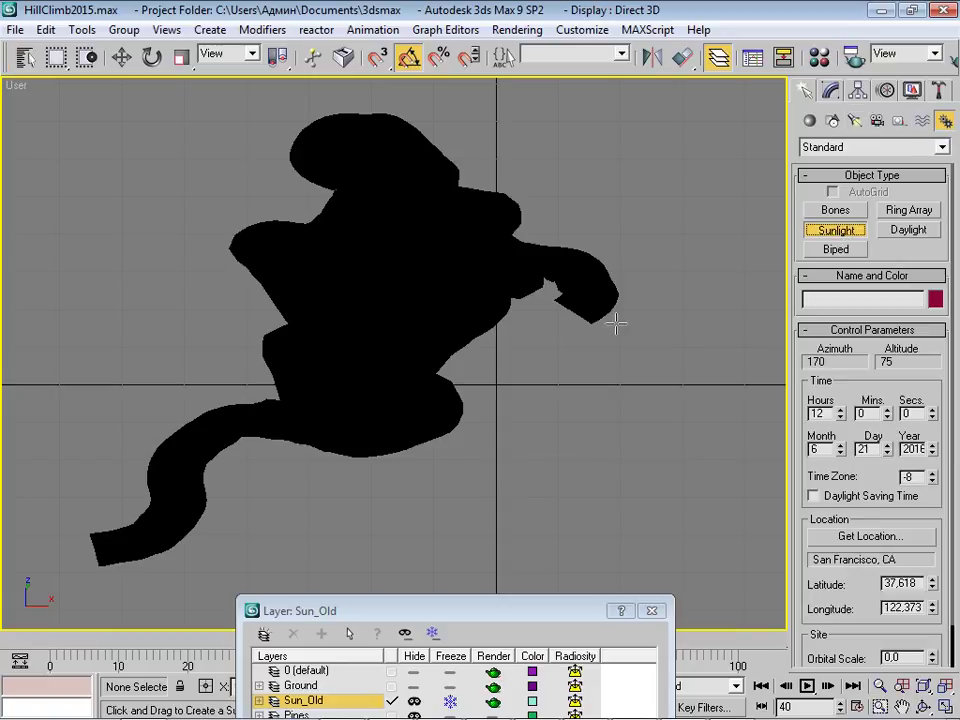
click(866, 537)
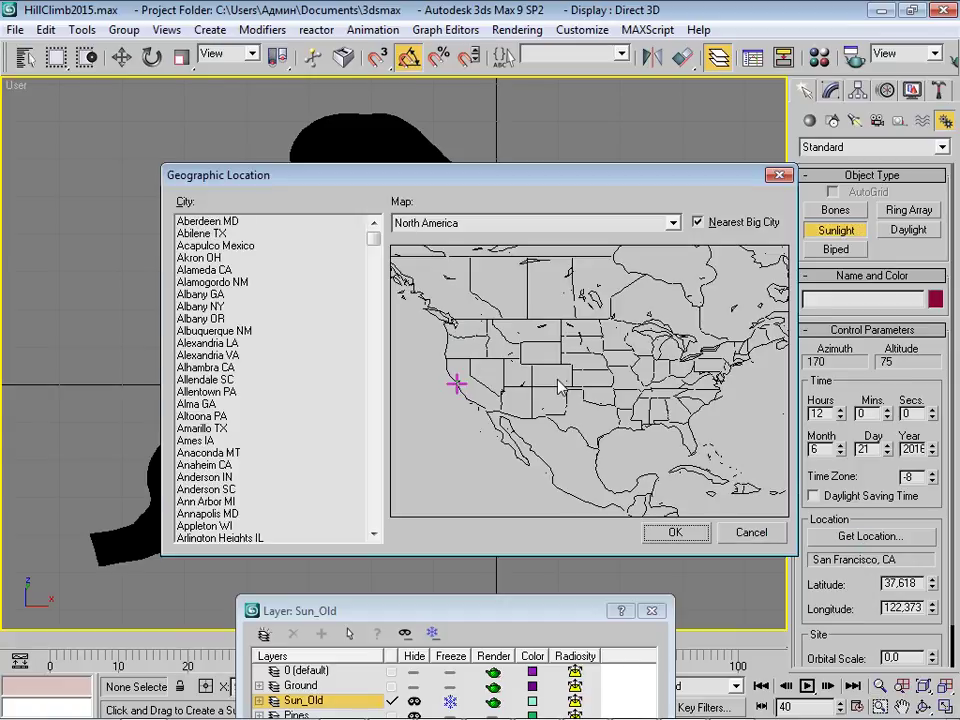
click(558, 380)
click(667, 532)
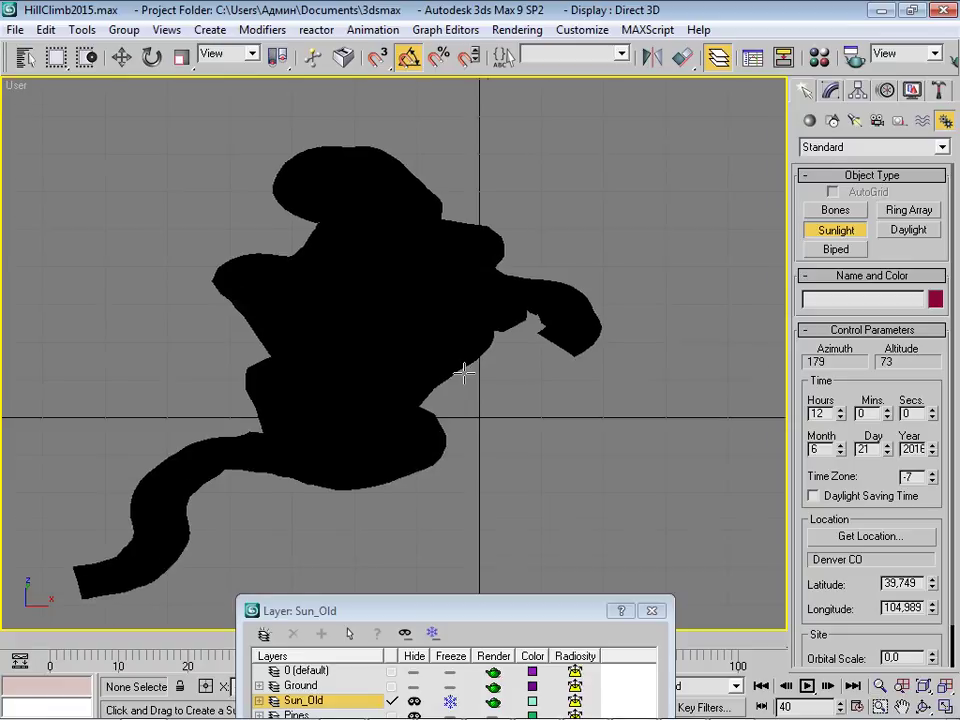
Recentre the terrain and switch the viewport to Perspective.
middle_drag(465, 371, 377, 320)
right_click(12, 86)
click(249, 129)
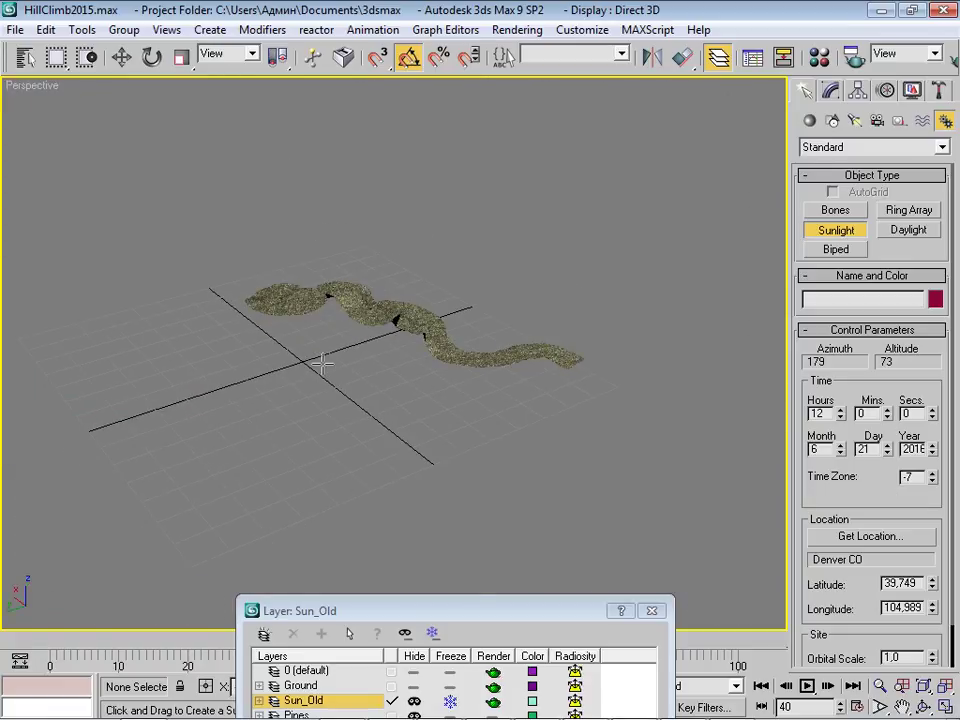
Place the sunlight and move Sun02 from Sun_Old into the 0 (default) layer.
click(497, 189)
drag(502, 621, 610, 263)
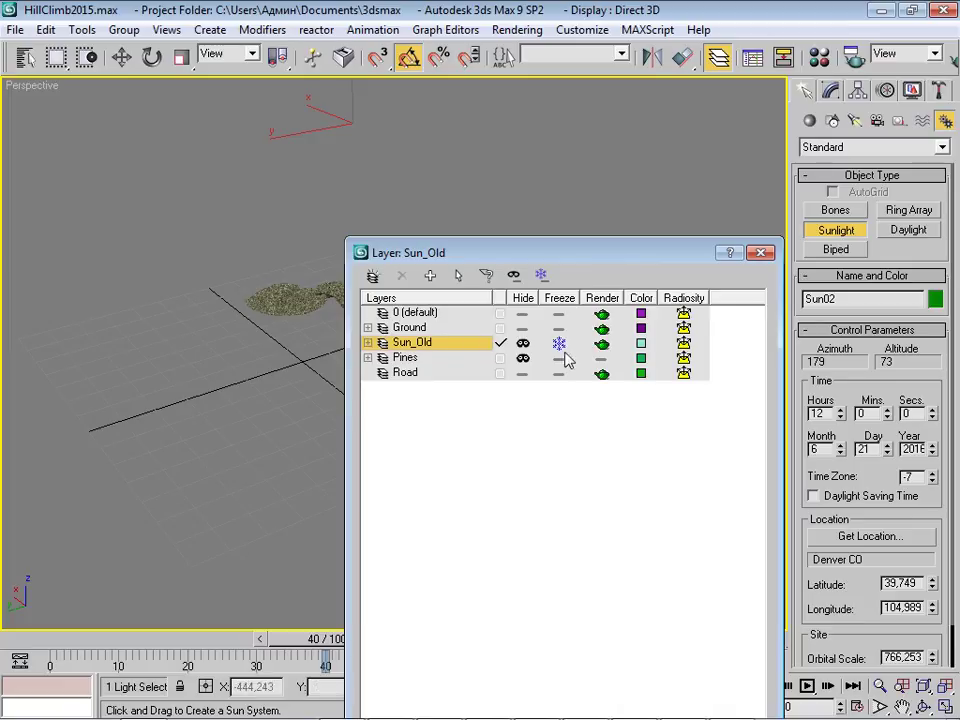
click(368, 342)
click(422, 357)
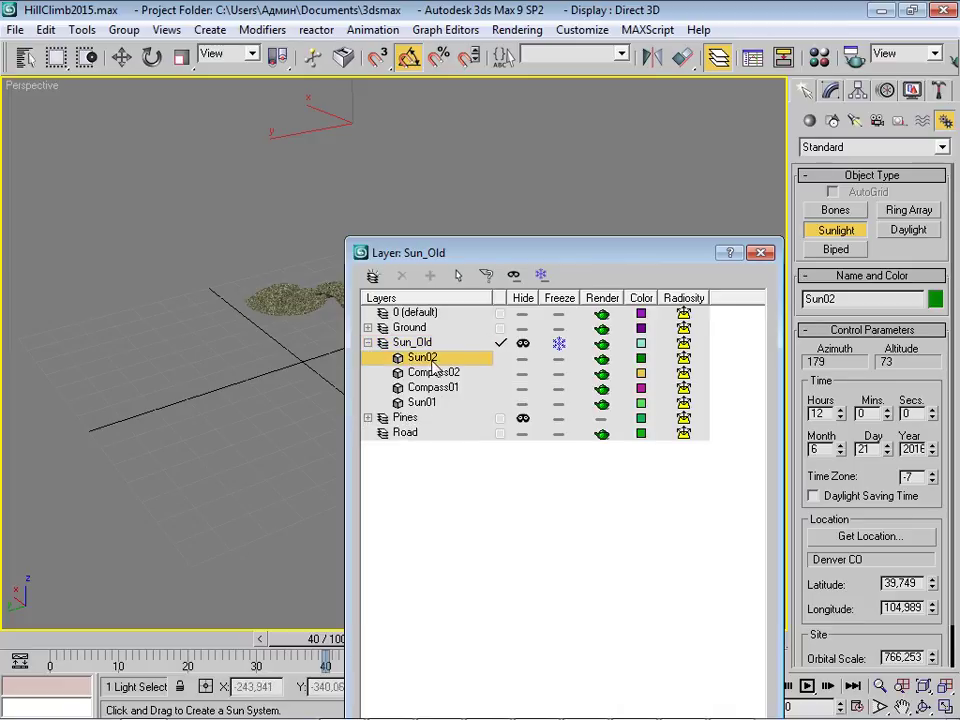
right_click(422, 358)
click(425, 362)
right_click(413, 316)
click(454, 366)
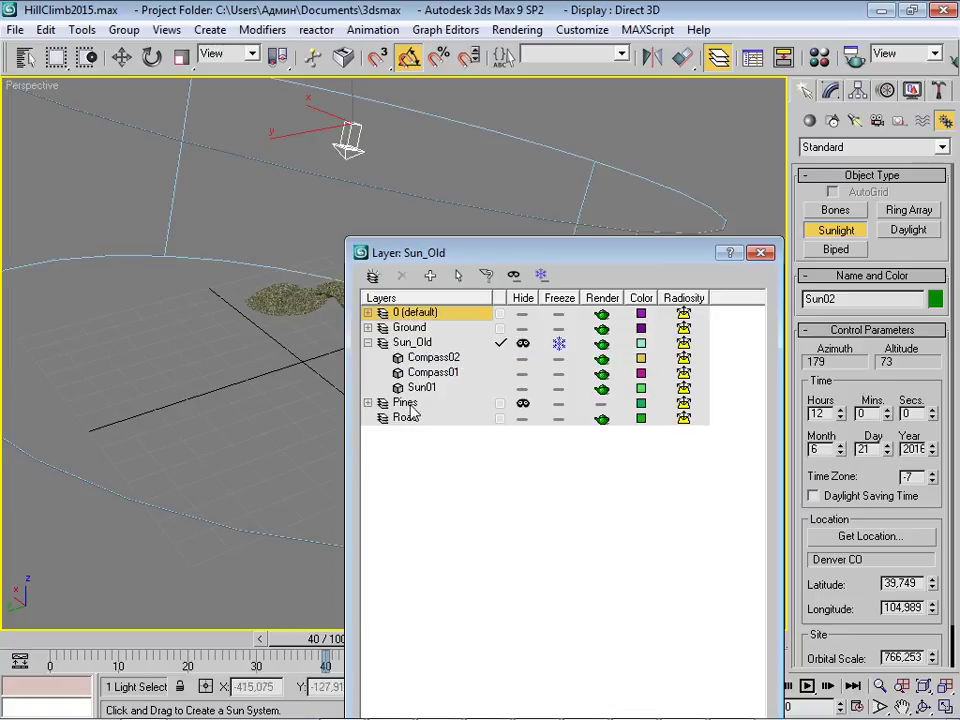
Move Compass02 into the 0 (default) layer and close the Layer Manager.
right_click(437, 362)
click(455, 379)
right_click(428, 316)
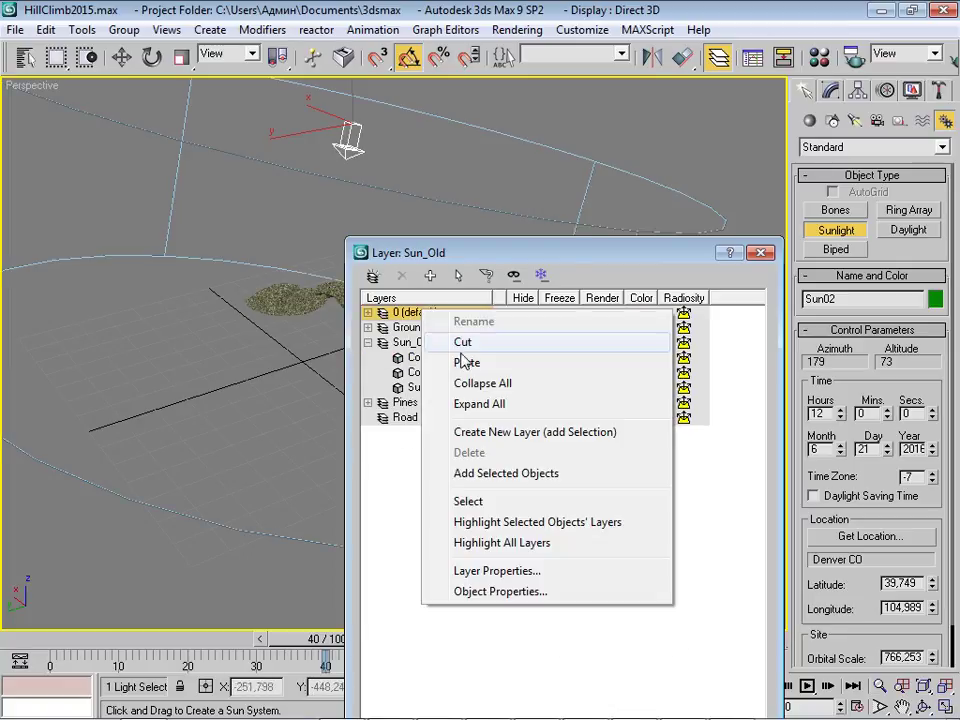
click(440, 360)
click(761, 252)
mouse_move(639, 336)
alt+middle_down()
mouse_move(630, 358)
mouse_move(564, 313)
alt+middle_up()
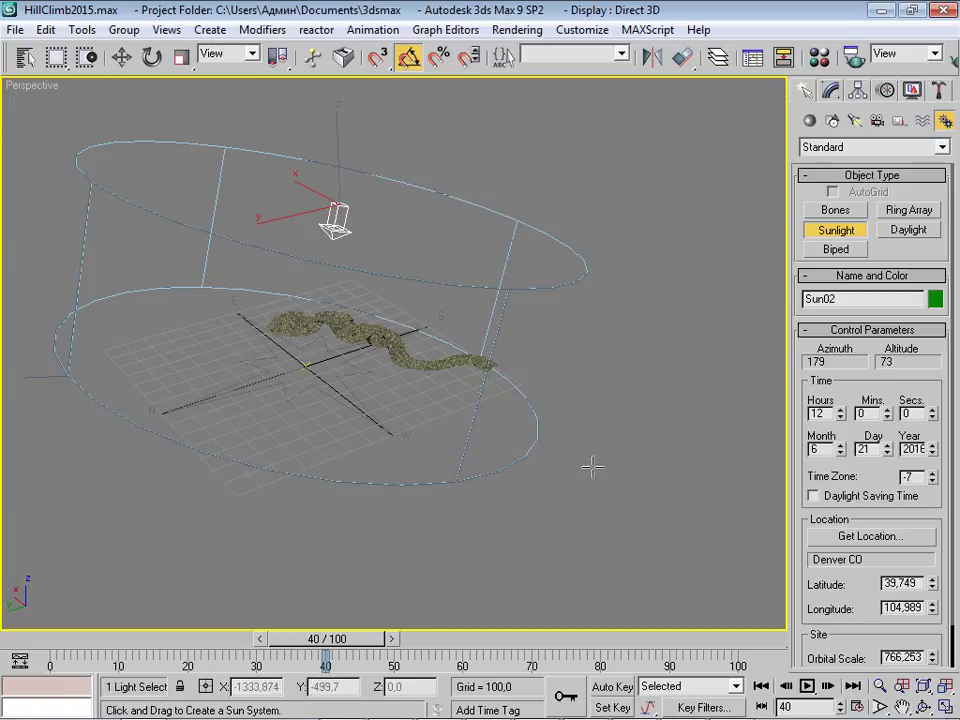
With Auto Key, animate Sun02's time from frame 0 to 23:59:59 at frame 100.
click(612, 687)
drag(322, 638, 70, 638)
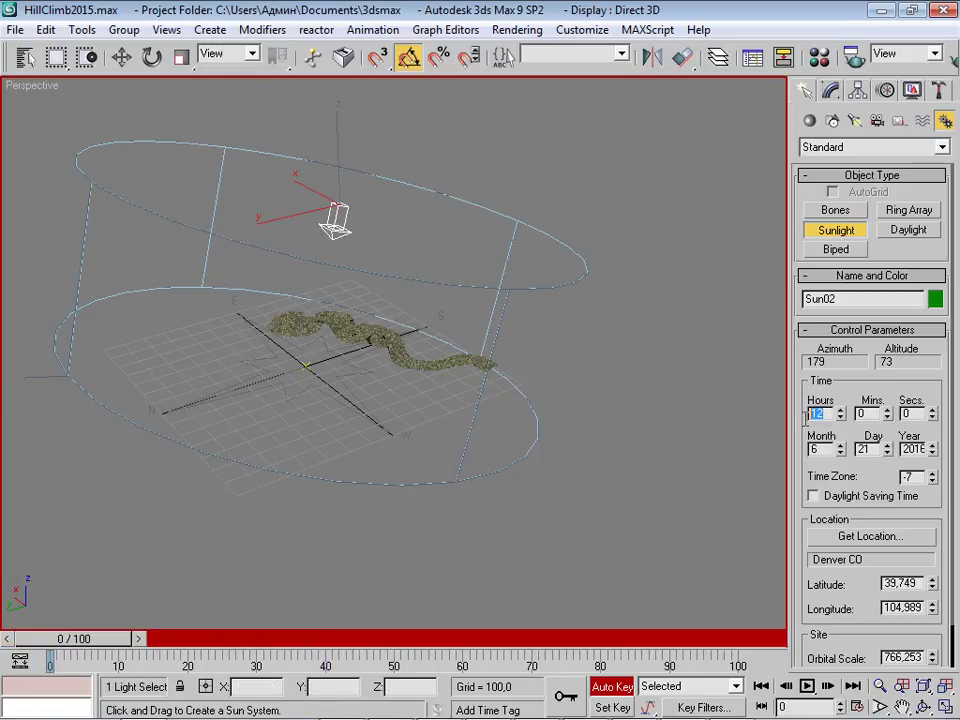
text(0)
key(Tab)
drag(70, 638, 712, 638)
key(Return)
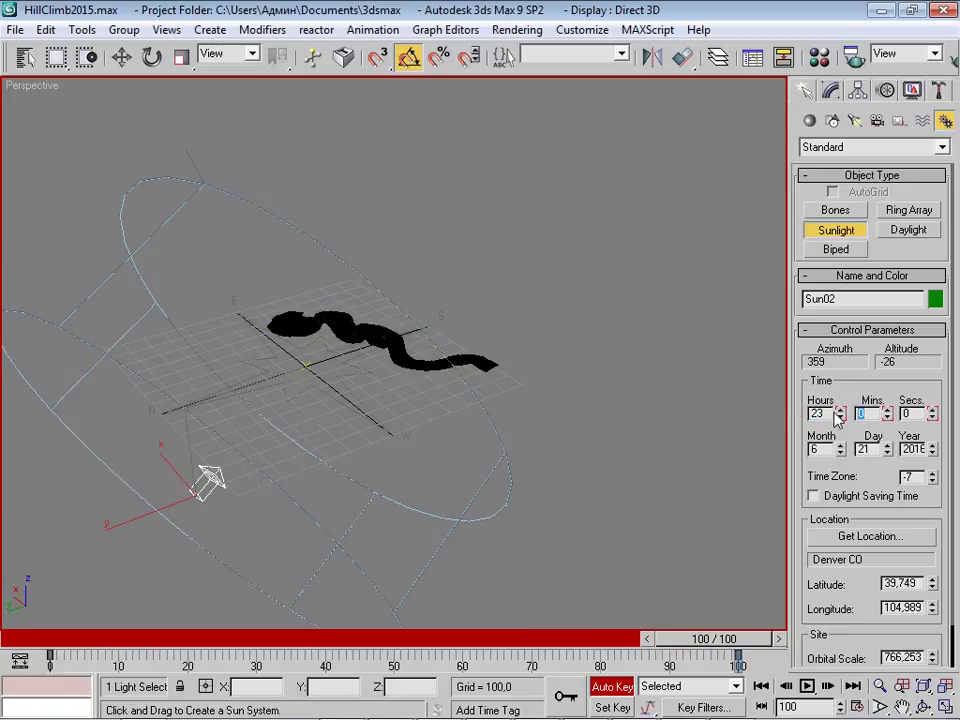
key(Tab)
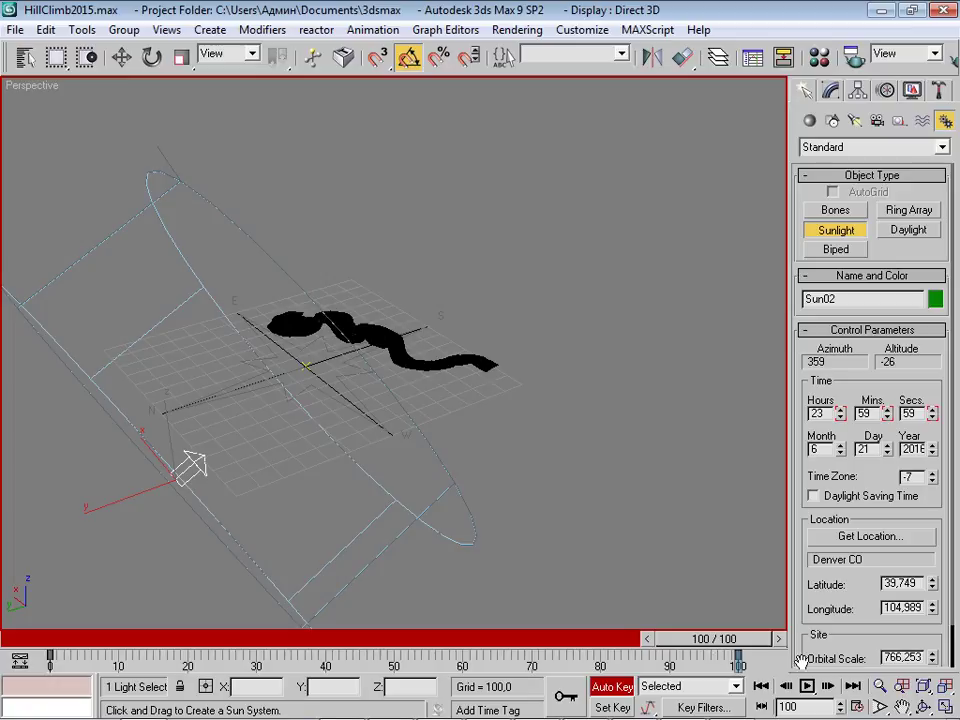
click(627, 688)
Scrub to frame 36 for morning light and orbit onto the terrain.
mouse_move(713, 638)
mouse_down()
mouse_move(60, 638)
mouse_move(720, 640)
mouse_move(233, 638)
mouse_move(453, 638)
mouse_move(441, 638)
mouse_up()
key(ctrl+r)
mouse_move(493, 400)
mouse_down()
mouse_move(394, 400)
mouse_move(557, 454)
mouse_up()
scroll(435, 371, up, 5)
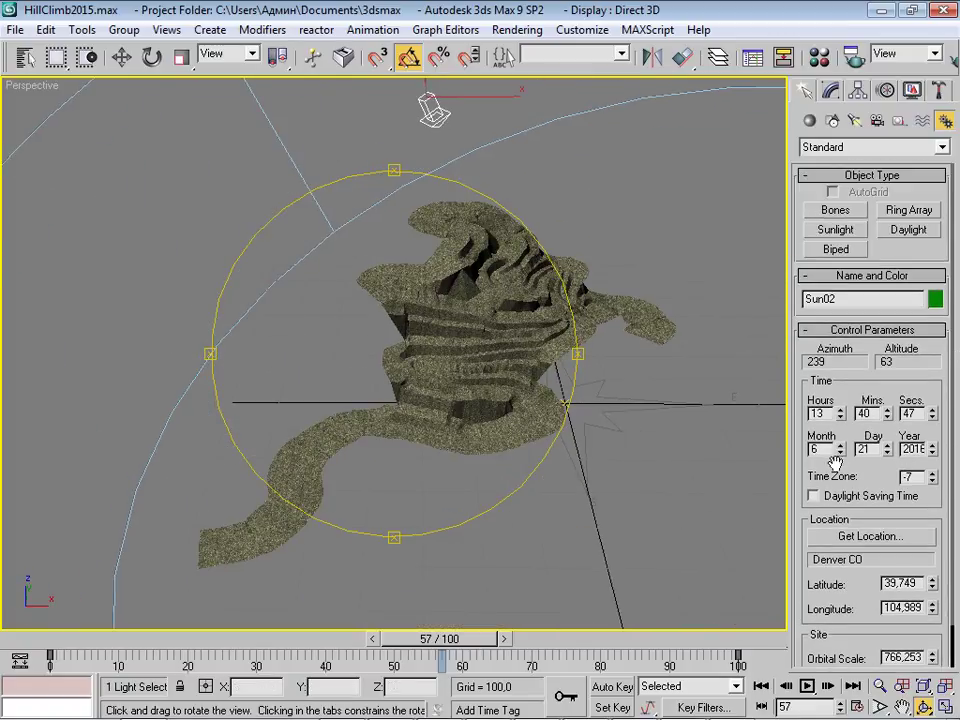
mouse_move(482, 638)
mouse_down()
mouse_move(311, 632)
mouse_move(349, 628)
mouse_move(407, 467)
mouse_move(327, 455)
mouse_up()
key(ctrl+r)
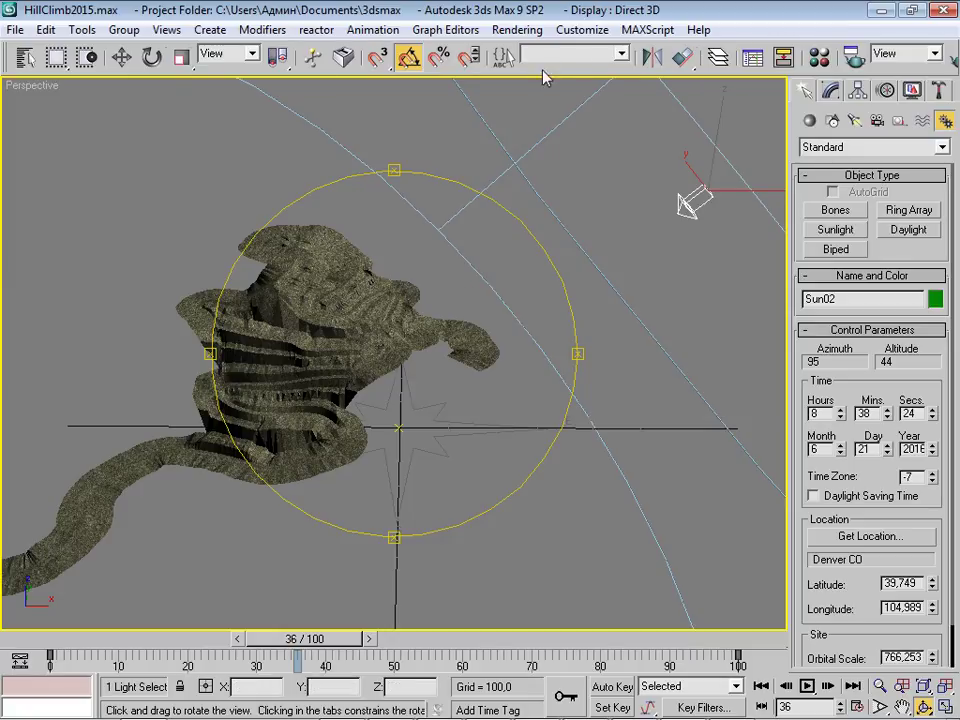
Change Sun02's shadow type from Ray Traced Shadows to Shadow Map.
click(240, 57)
click(832, 90)
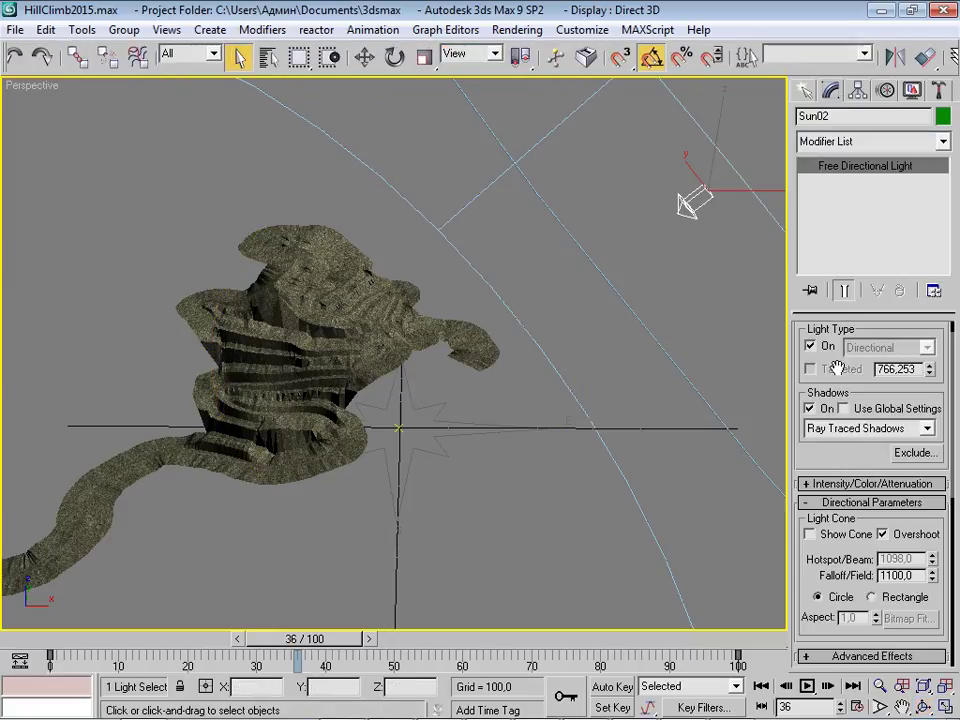
double_click(810, 346)
click(935, 428)
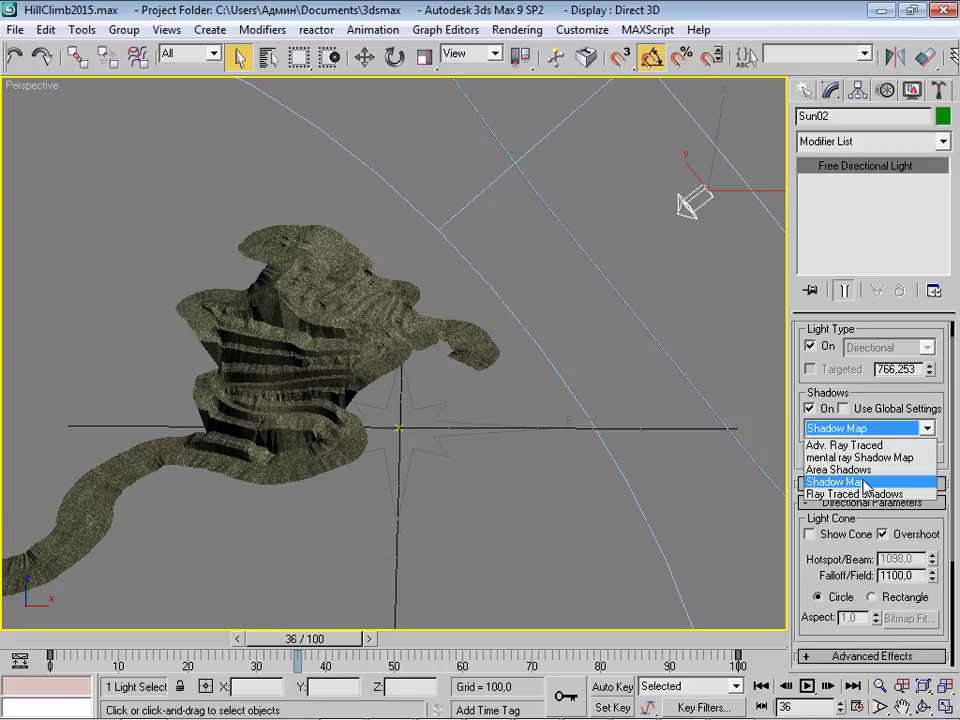
click(836, 481)
middle_drag(366, 353, 391, 373)
drag(826, 68, 614, 68)
Unhide the Pines layer and zoom into the terraced terrain to view the trees.
click(749, 57)
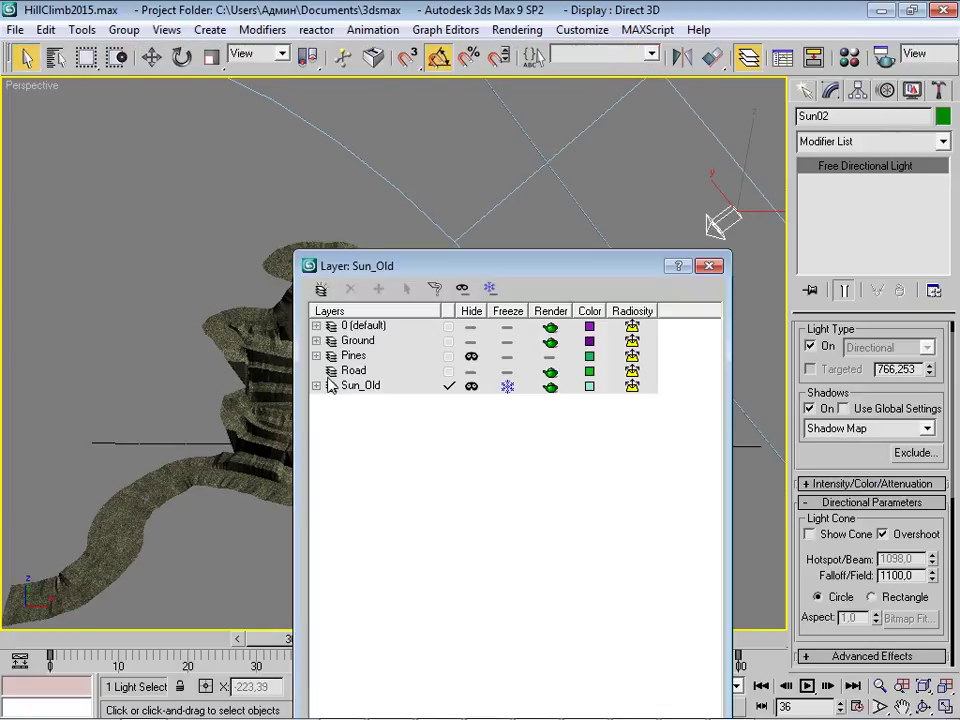
click(354, 357)
drag(538, 270, 533, 358)
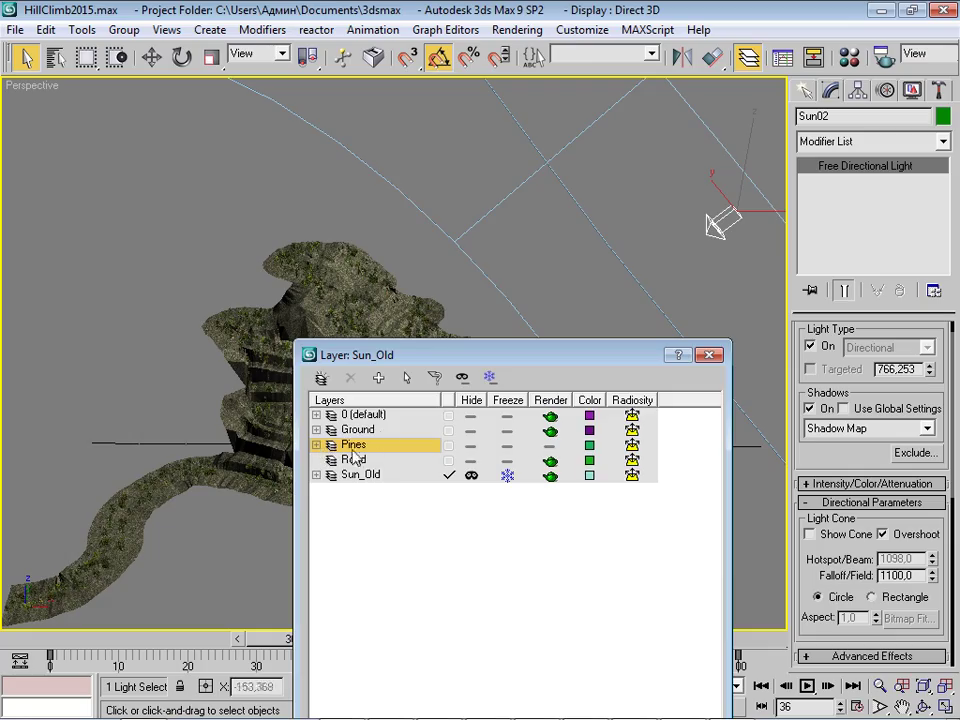
click(707, 356)
scroll(414, 289, down, 5)
scroll(435, 298, down, 3)
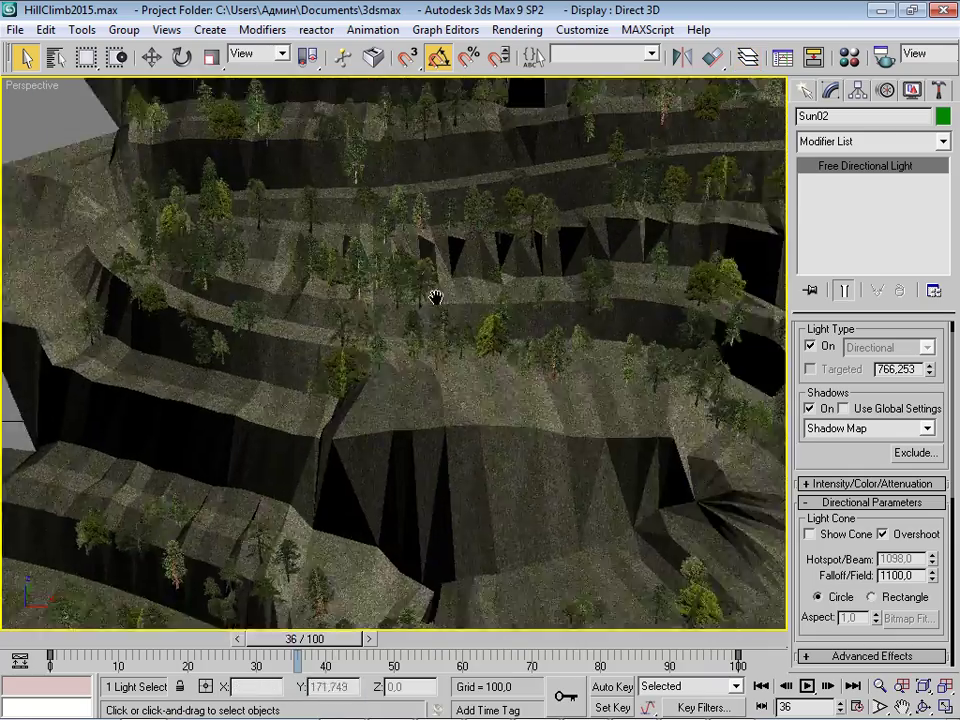
middle_drag(435, 298, 403, 302)
scroll(403, 302, down, 3)
scroll(480, 229, down, 1)
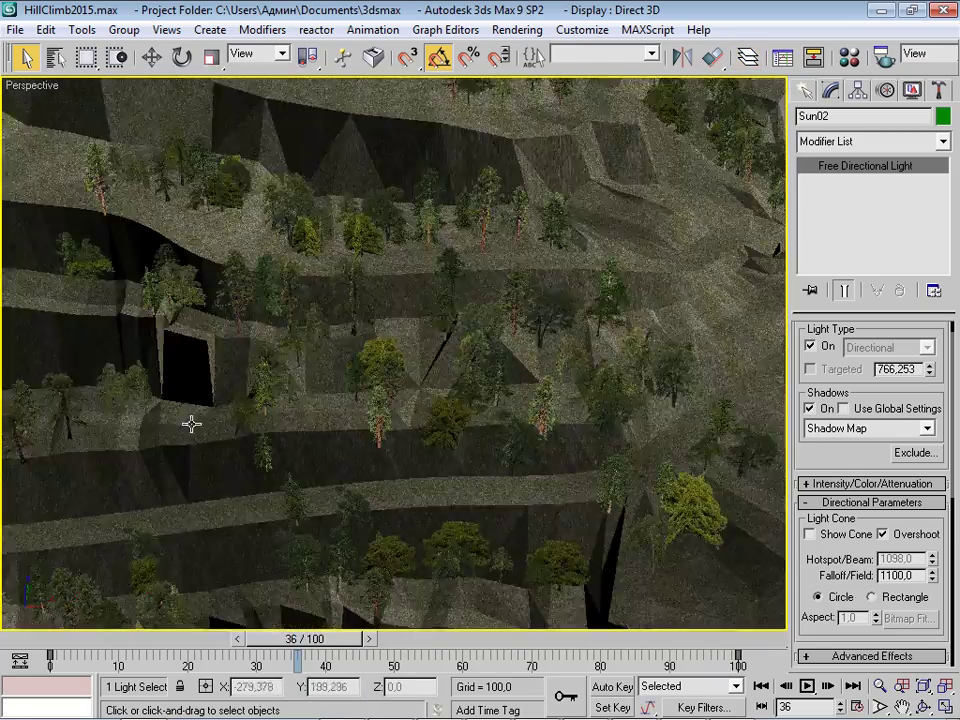
alt+middle_drag(472, 303, 411, 306)
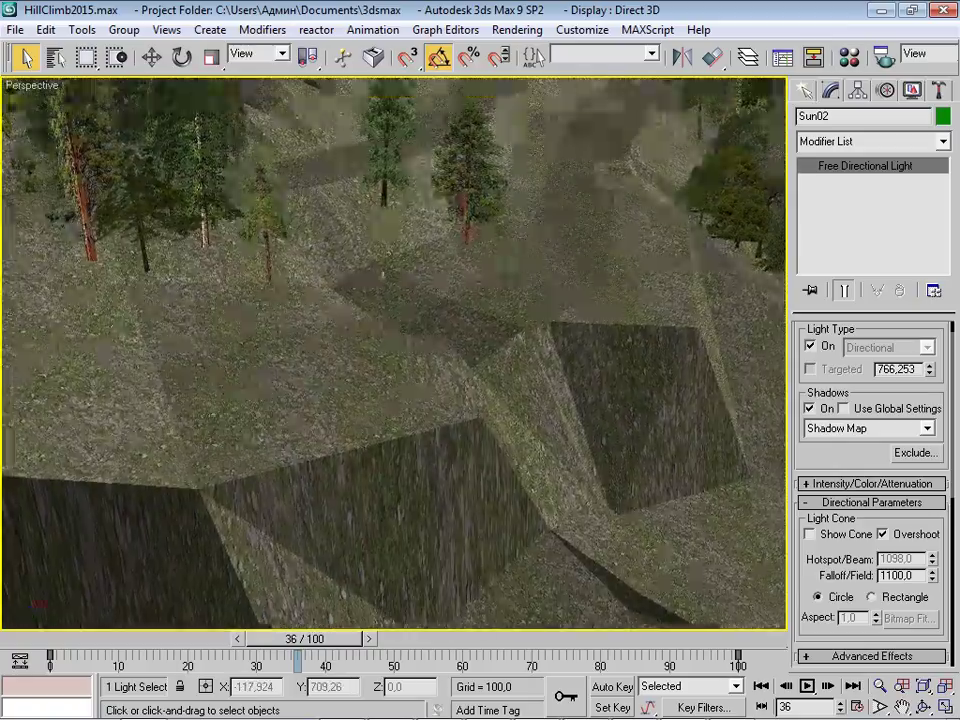
Open Render Scene, set output size 640x480, and do a test render.
click(517, 29)
click(525, 49)
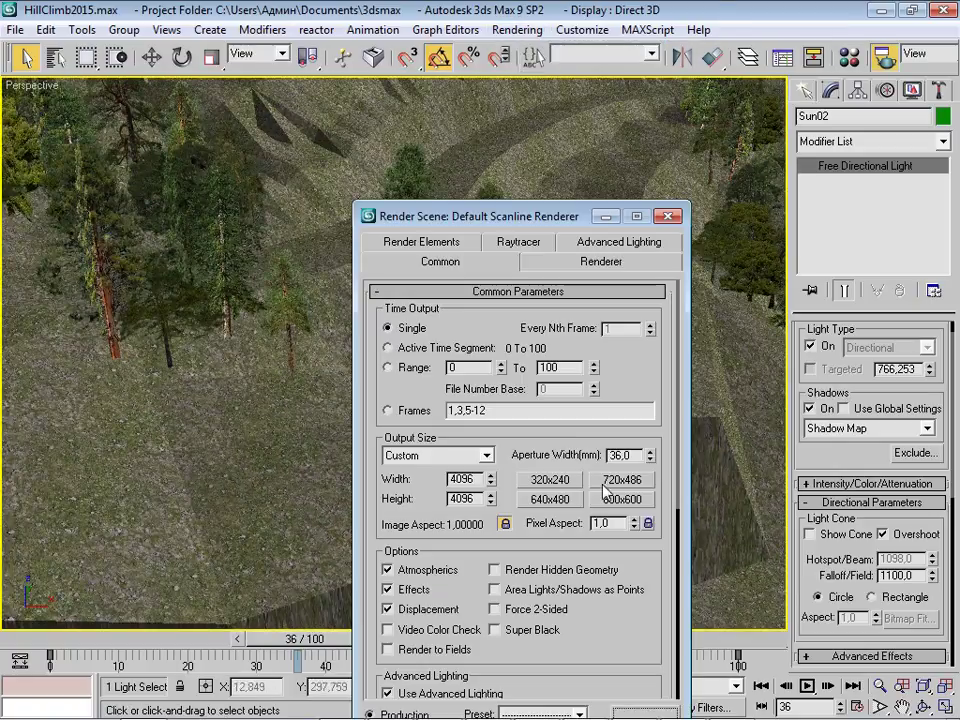
click(549, 499)
drag(480, 216, 705, 101)
click(868, 610)
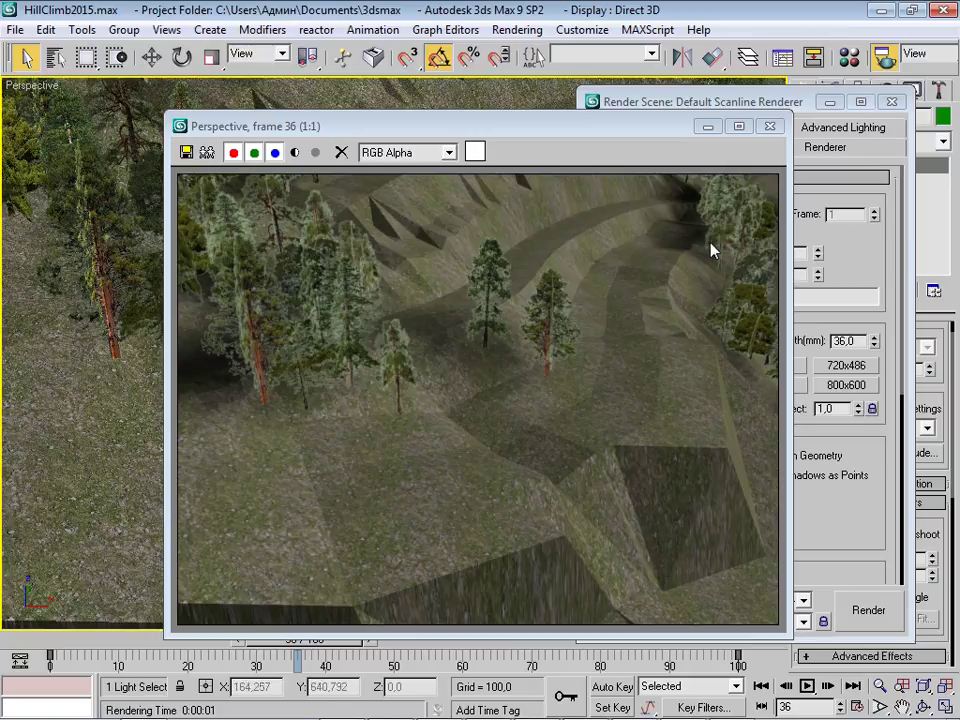
click(769, 126)
drag(745, 101, 429, 564)
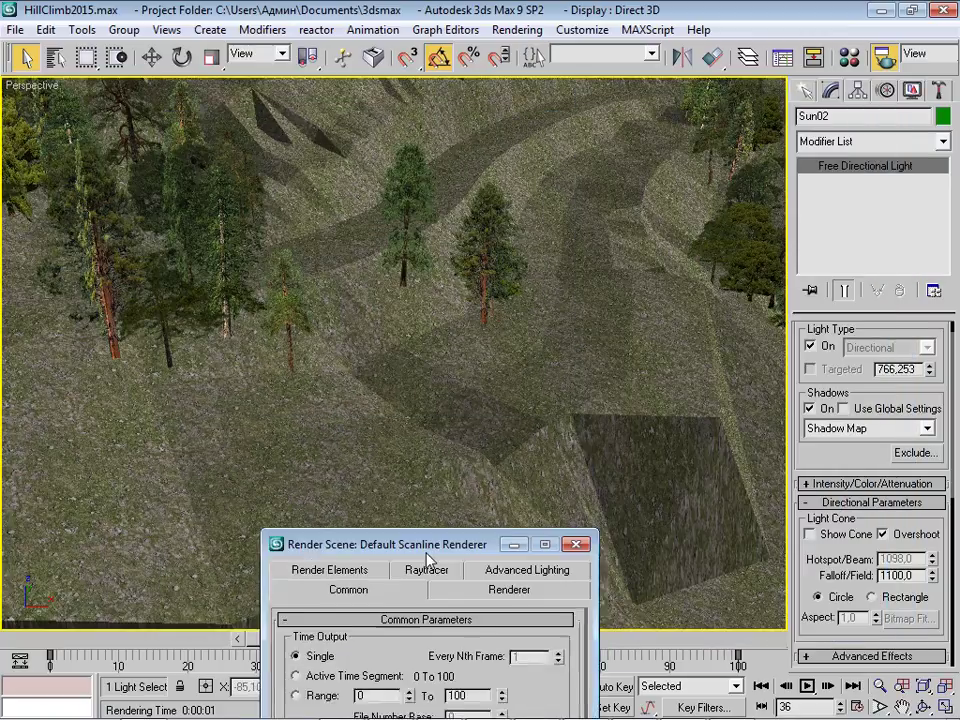
Keep Shadow Map and set its map size to 4096 with bias 0.1.
click(925, 429)
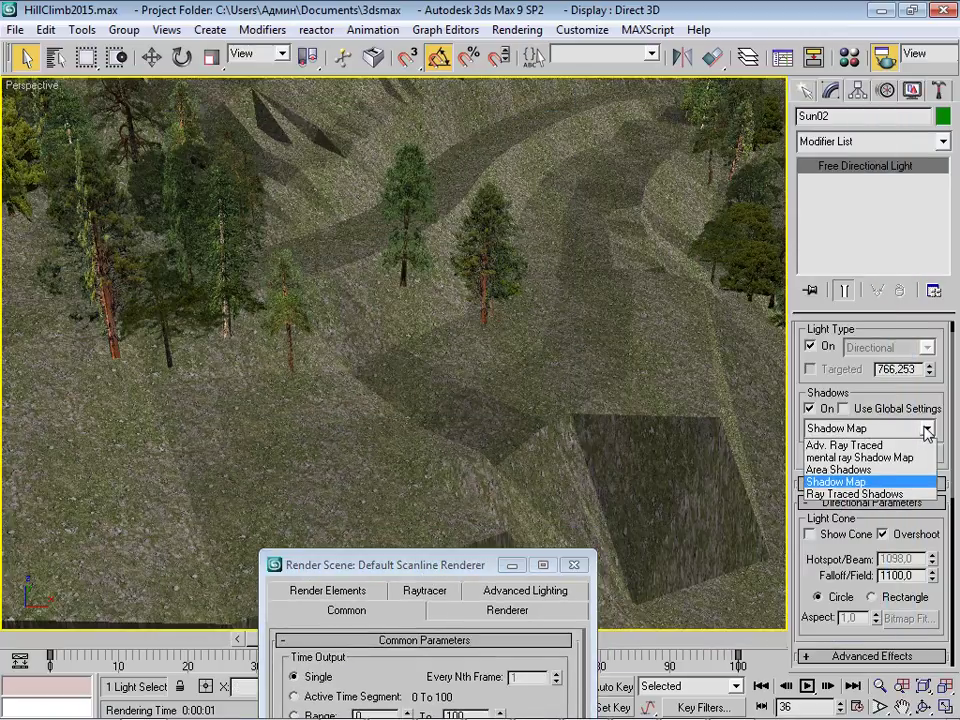
click(917, 481)
scroll(870, 450, down, 3)
click(812, 484)
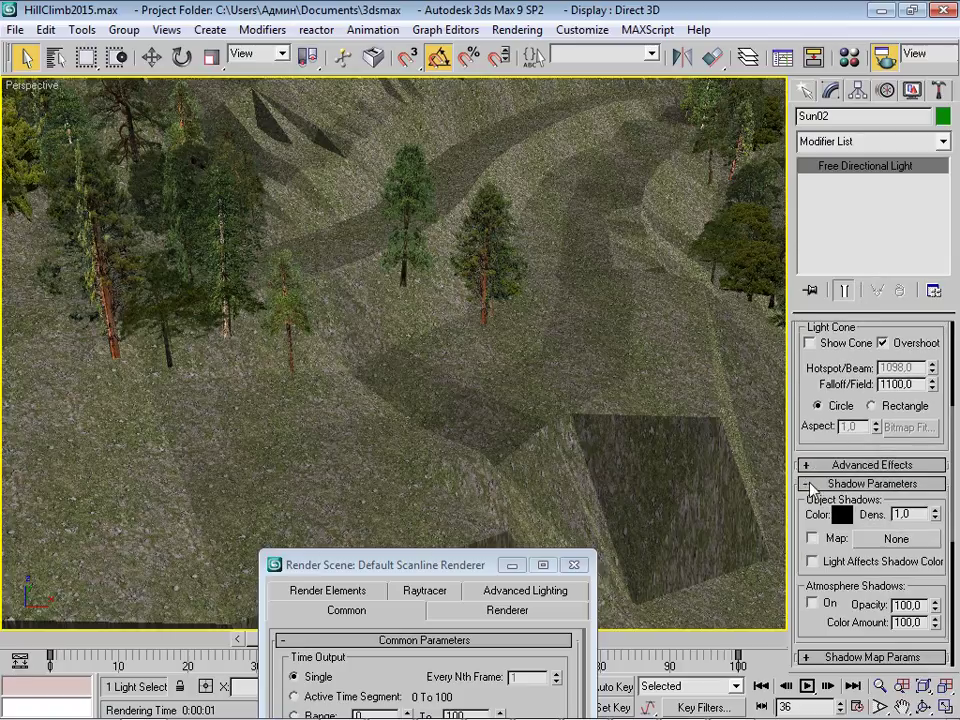
scroll(847, 641, down, 3)
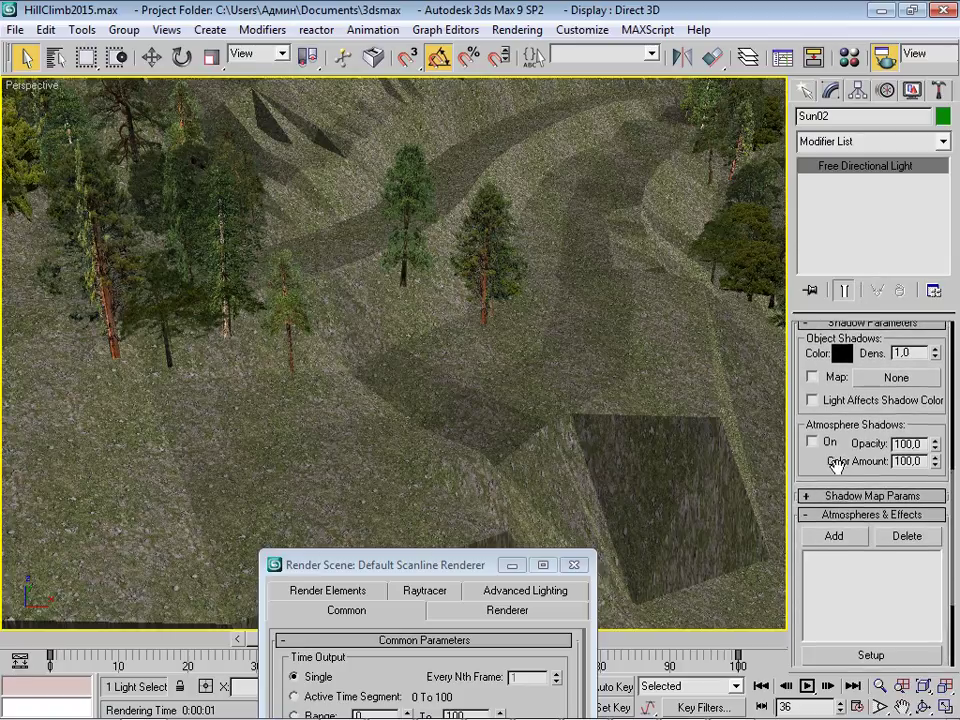
click(812, 494)
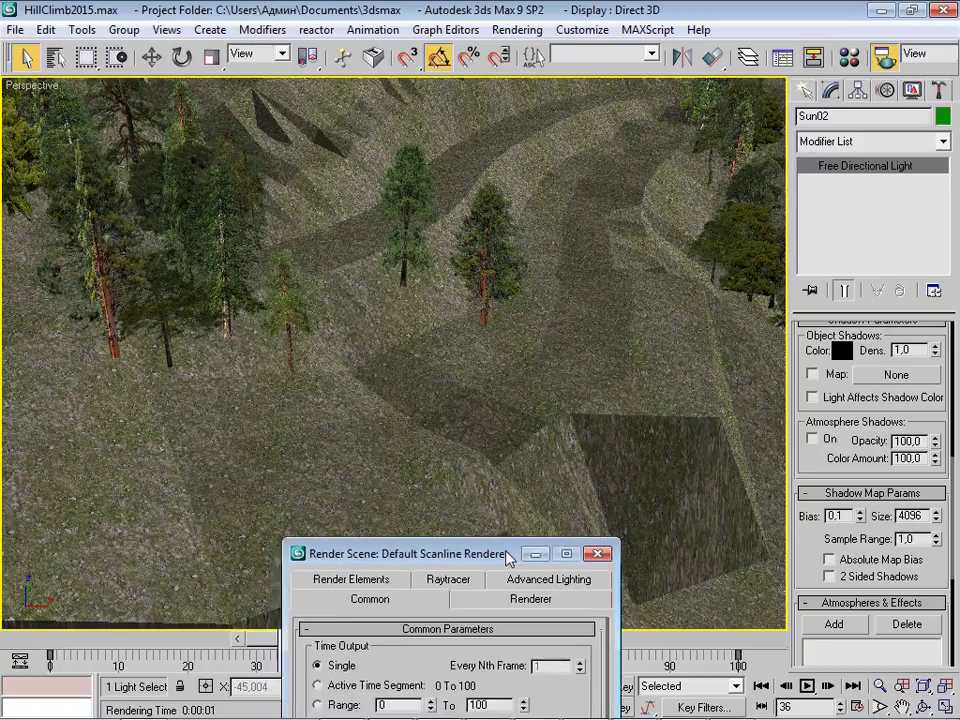
Test-render frame 36, reframe the view of the trees, and render again.
drag(486, 565, 724, 199)
click(785, 667)
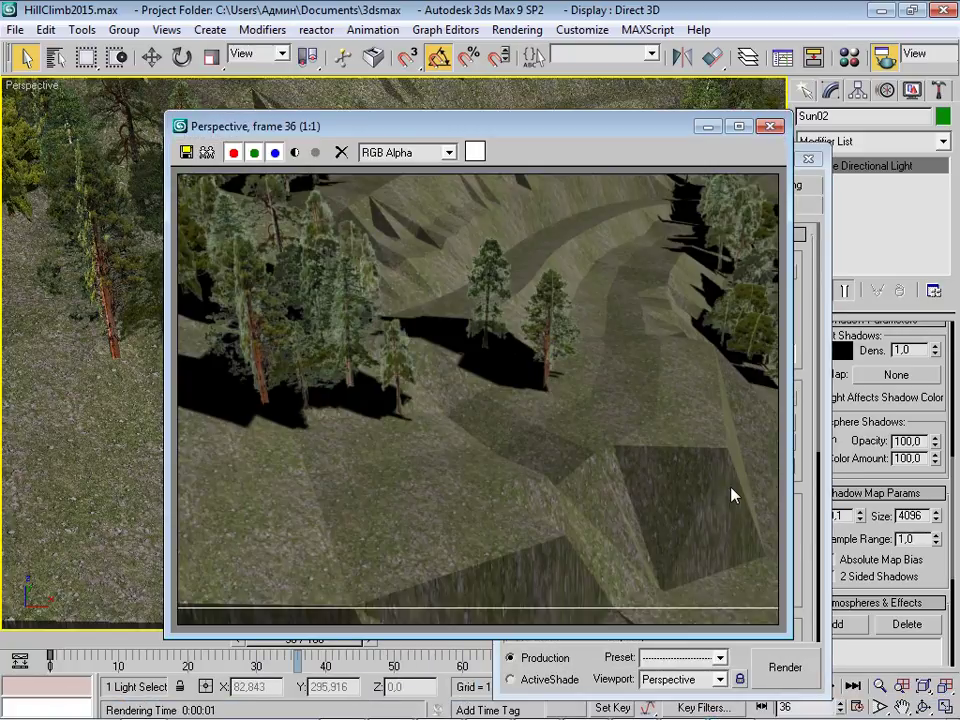
drag(648, 128, 672, 134)
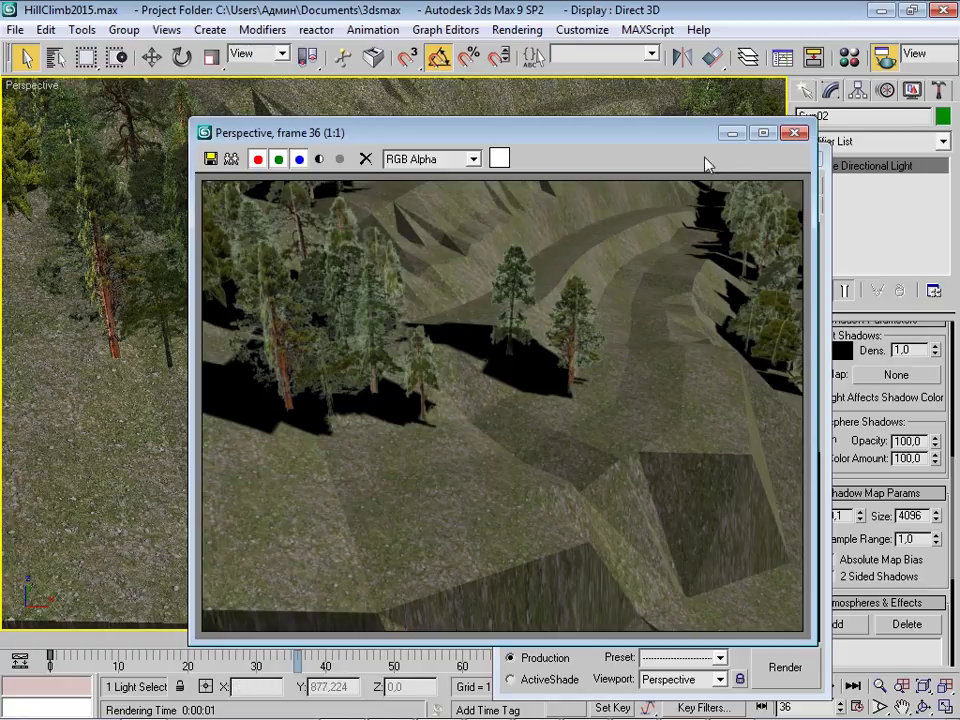
click(794, 133)
mouse_move(326, 321)
middle_down()
mouse_move(360, 360)
mouse_move(366, 277)
mouse_move(321, 332)
middle_up()
click(785, 667)
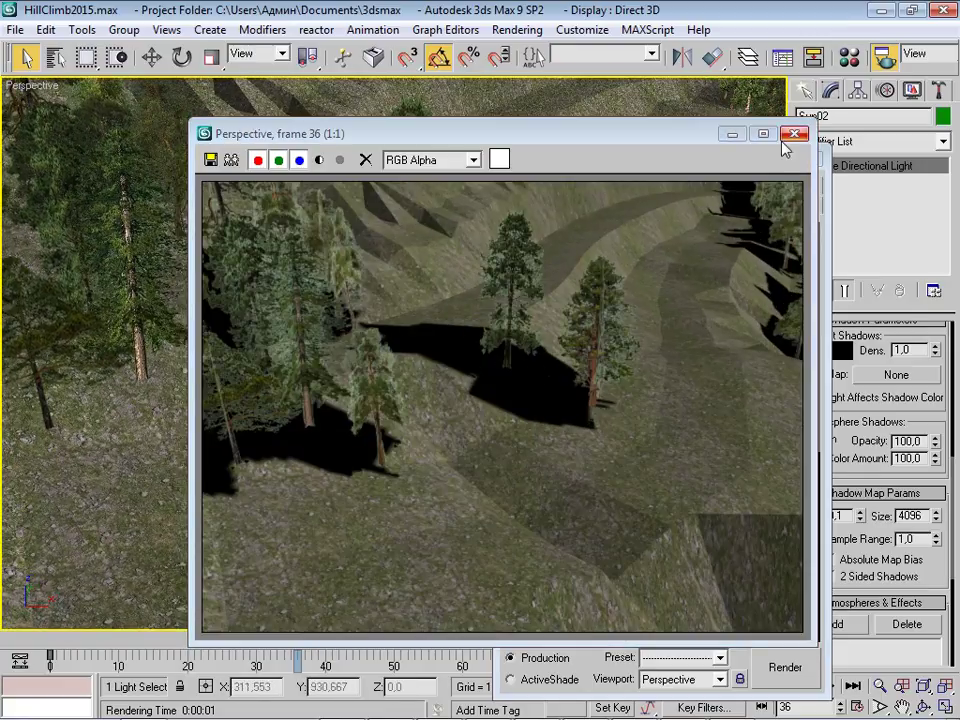
click(793, 134)
drag(600, 155, 403, 117)
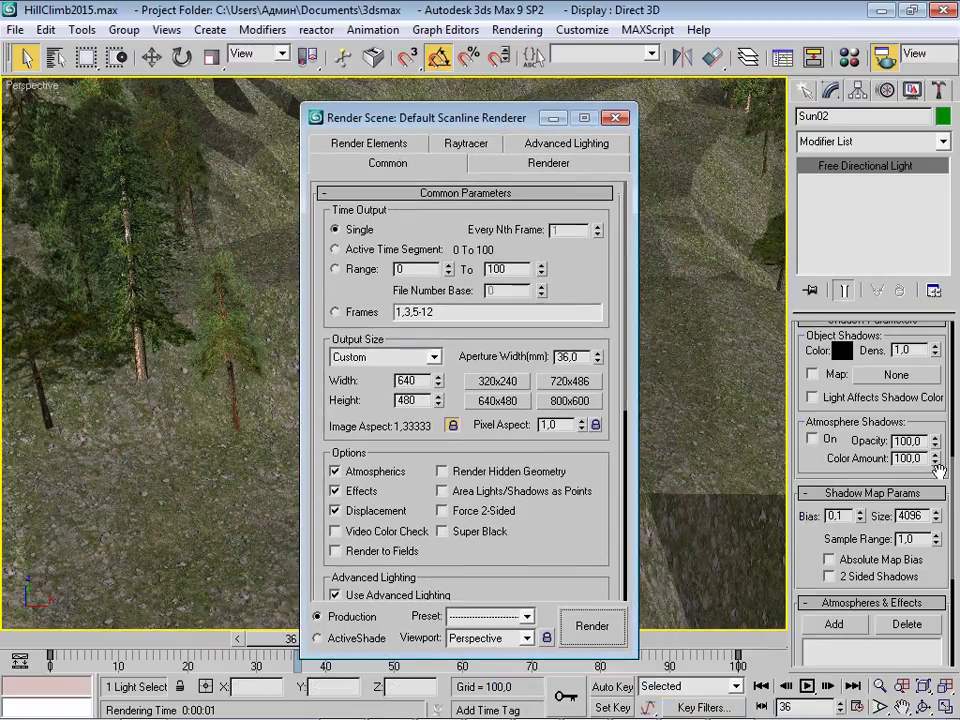
Switch Sun02's shadows to Ray Traced Shadows.
scroll(940, 470, up, 5)
click(908, 452)
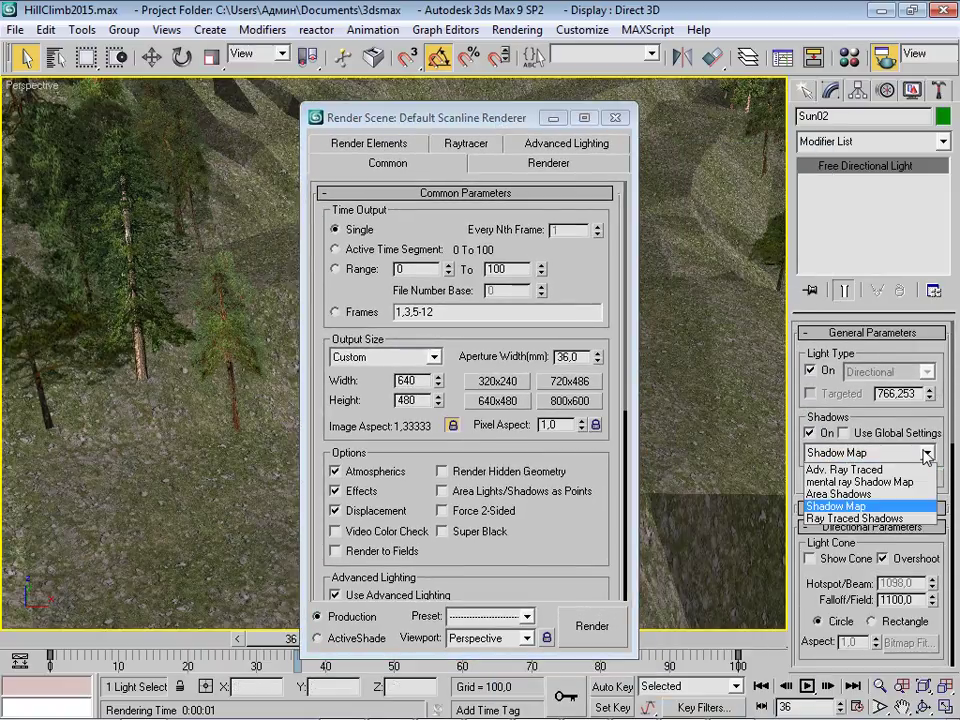
click(830, 516)
drag(845, 490, 845, 290)
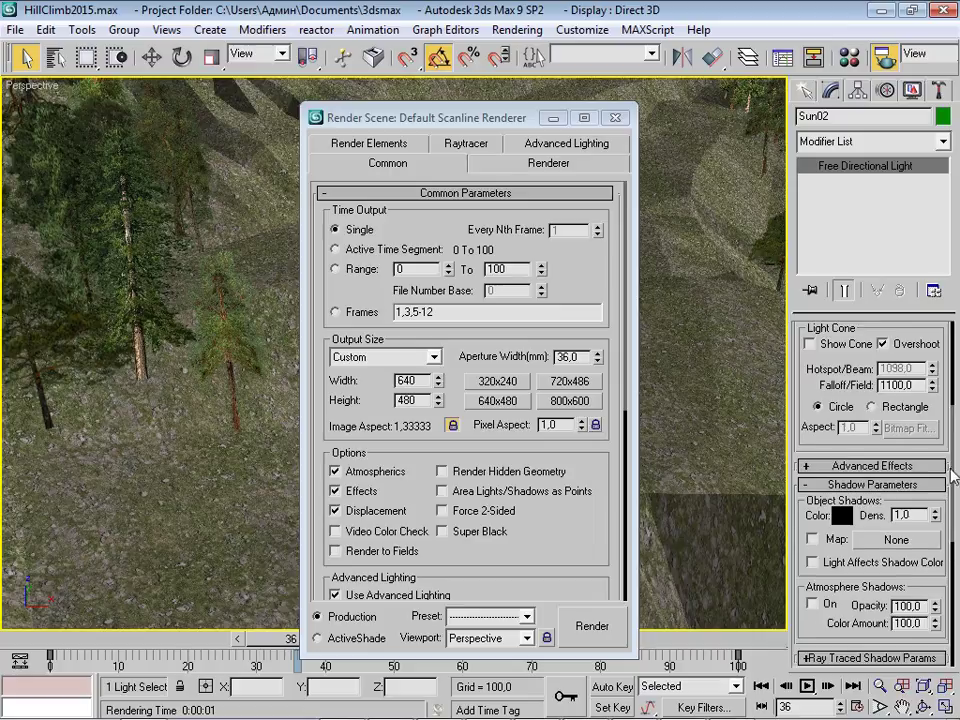
drag(952, 490, 956, 570)
Test-render the ray traced shadows and inspect the softer tree shadows.
click(591, 626)
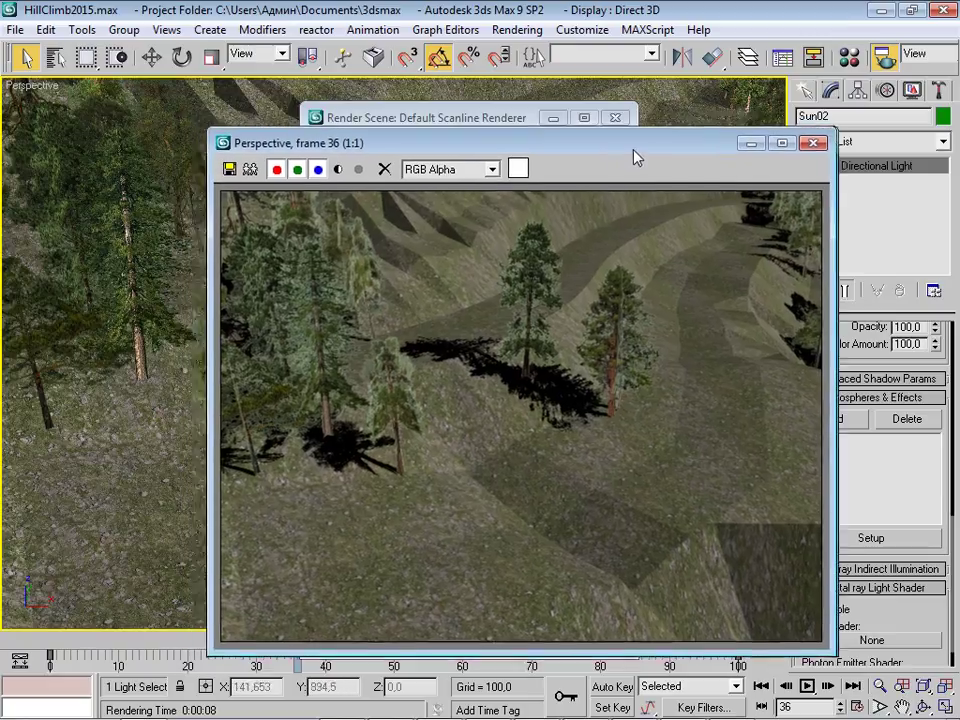
scroll(514, 343, up, 1)
scroll(502, 420, down, 1)
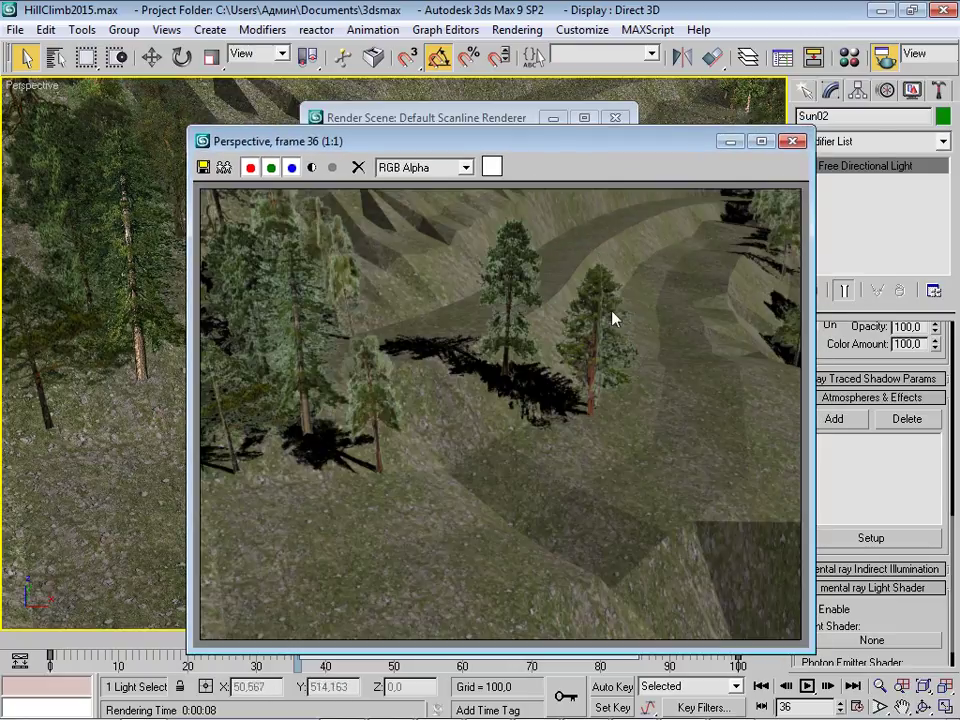
click(792, 141)
drag(574, 58, 335, 539)
mouse_move(707, 337)
middle_down()
mouse_move(715, 349)
mouse_move(363, 312)
mouse_move(583, 258)
middle_up()
Reselect Sun02, switch it to Adv. Ray Traced shadows, and test-render.
click(363, 312)
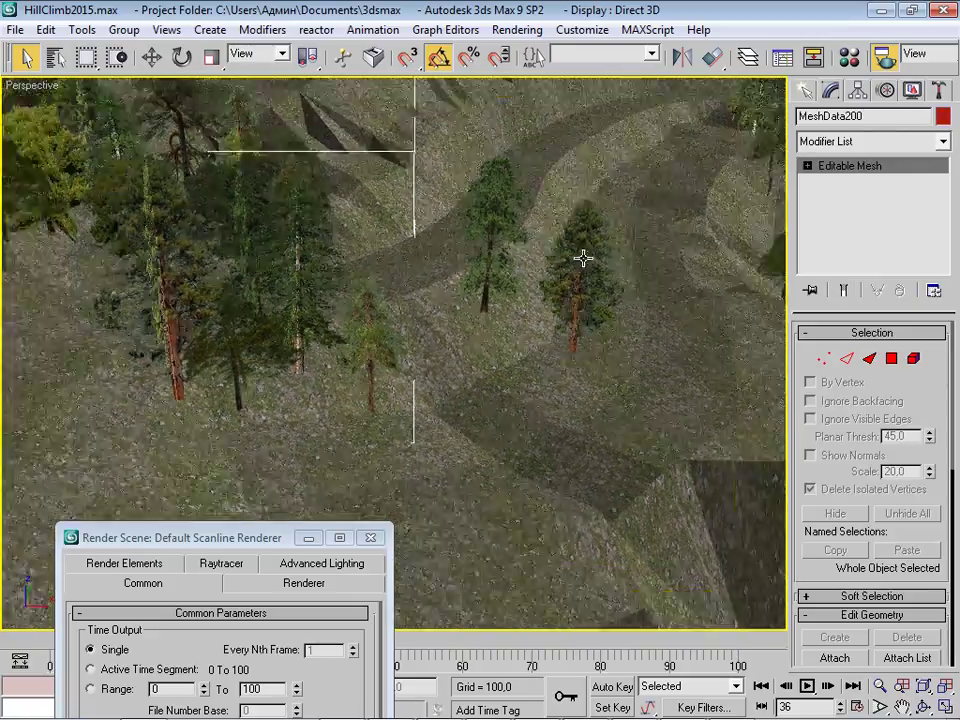
scroll(583, 258, down, 5)
click(536, 312)
scroll(536, 312, up, 5)
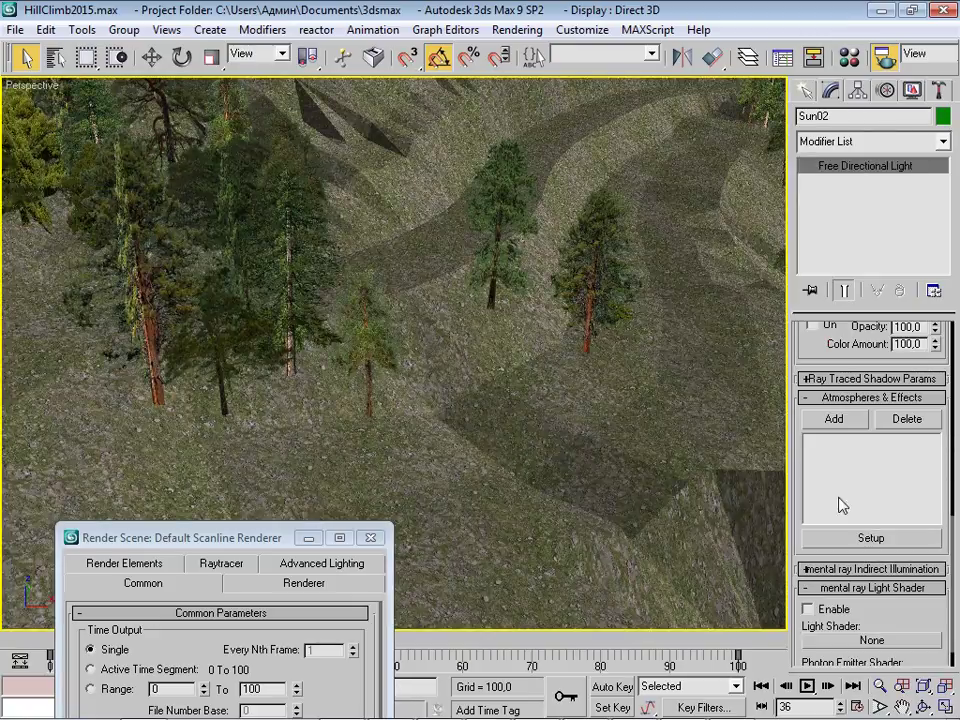
drag(955, 520, 955, 330)
click(860, 431)
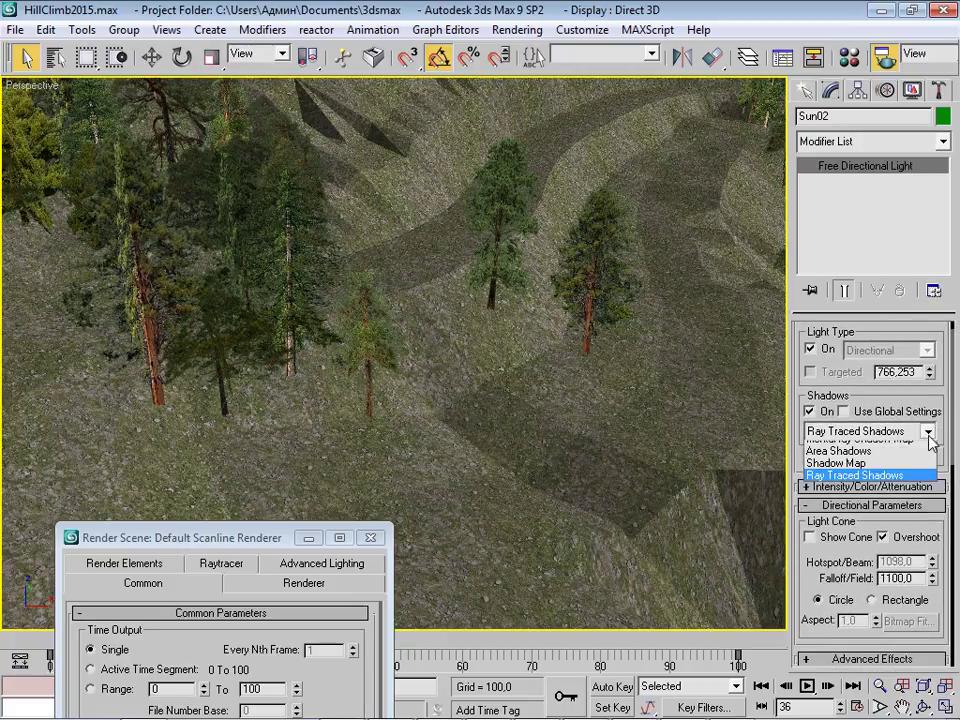
click(875, 448)
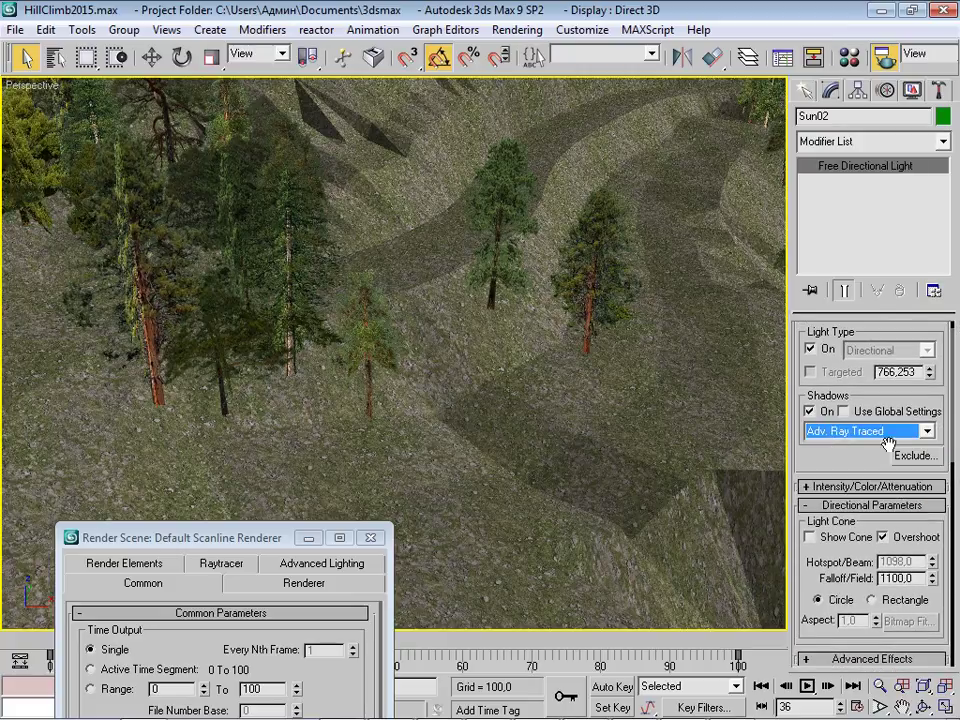
drag(200, 537, 150, 74)
click(298, 580)
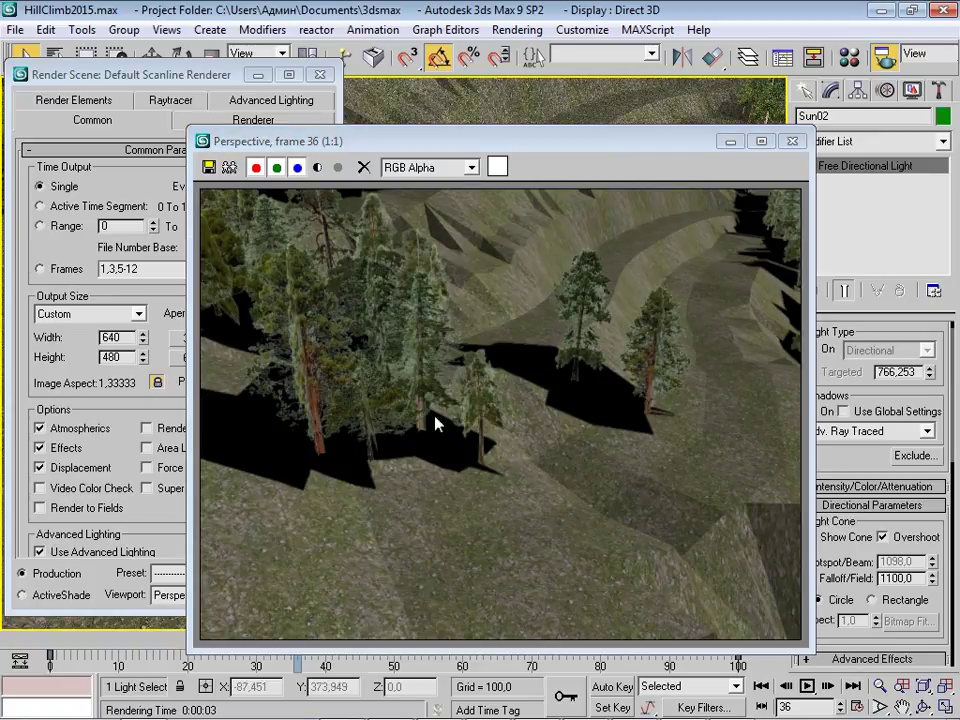
drag(654, 141, 581, 146)
click(724, 148)
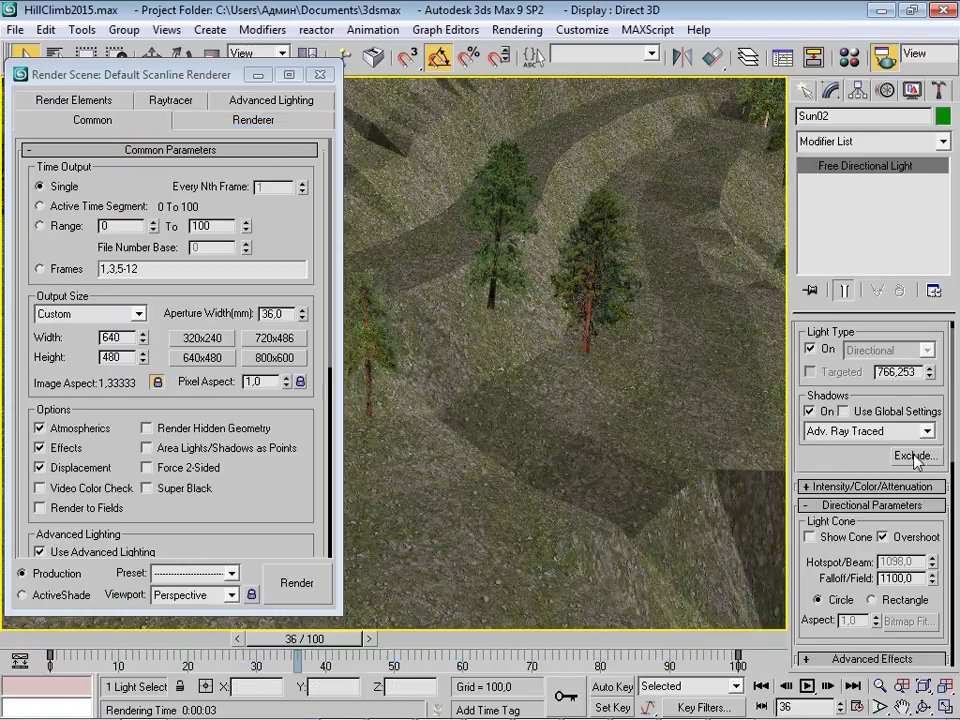
Expand the Adv. Ray Traced shadow parameters and Optimizations rollout.
scroll(908, 490, down, 2)
scroll(908, 490, down, 5)
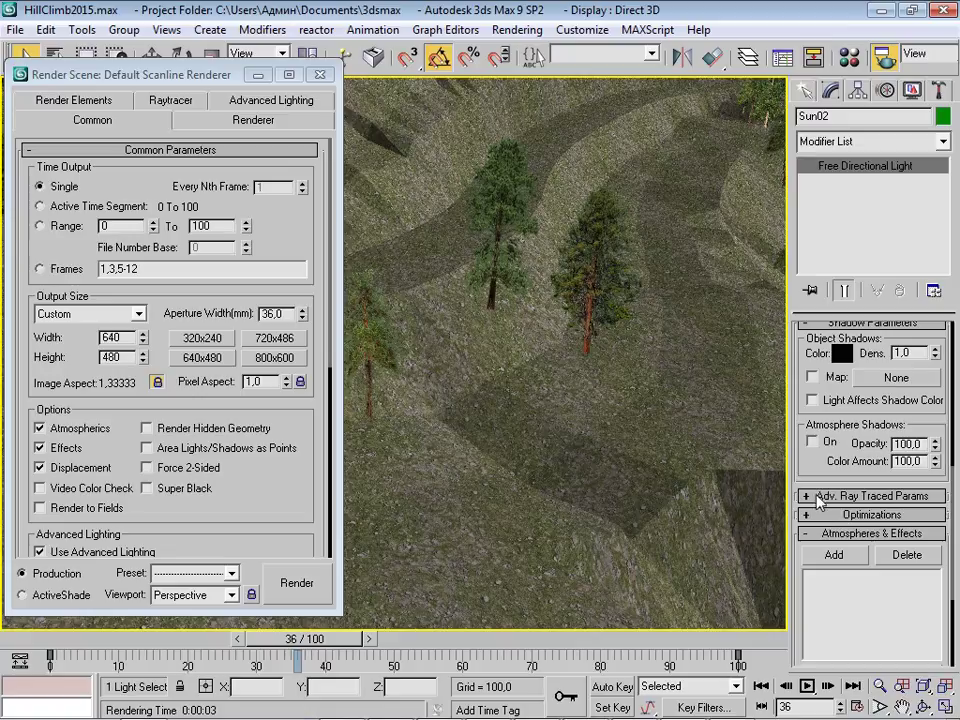
scroll(802, 651, up, 3)
scroll(836, 510, down, 4)
scroll(830, 420, down, 1)
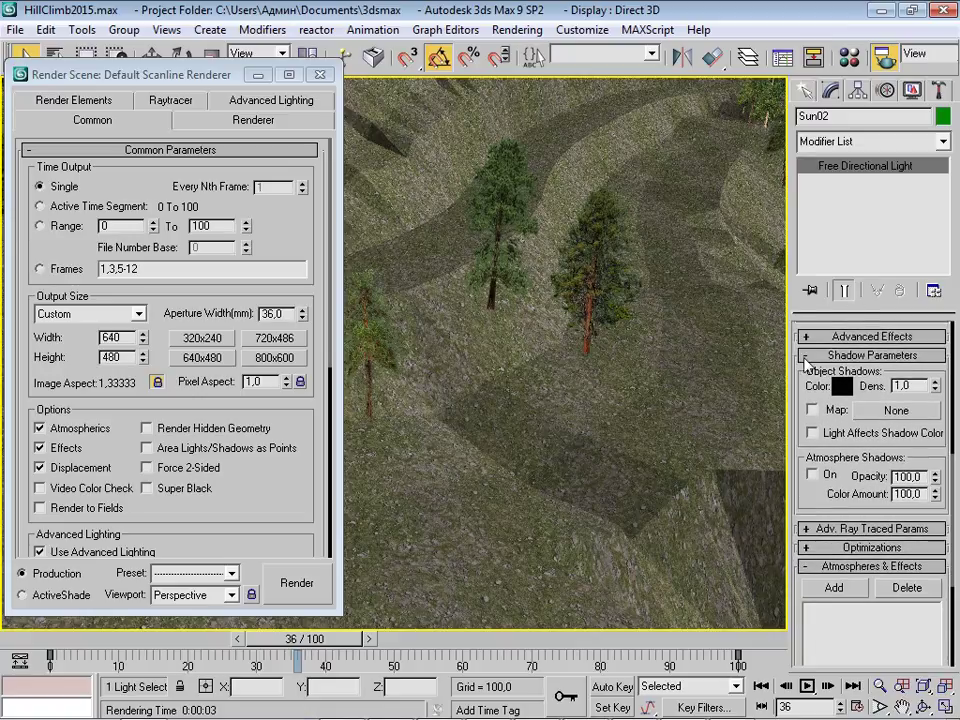
click(823, 356)
click(823, 356)
click(830, 606)
scroll(820, 466, down, 1)
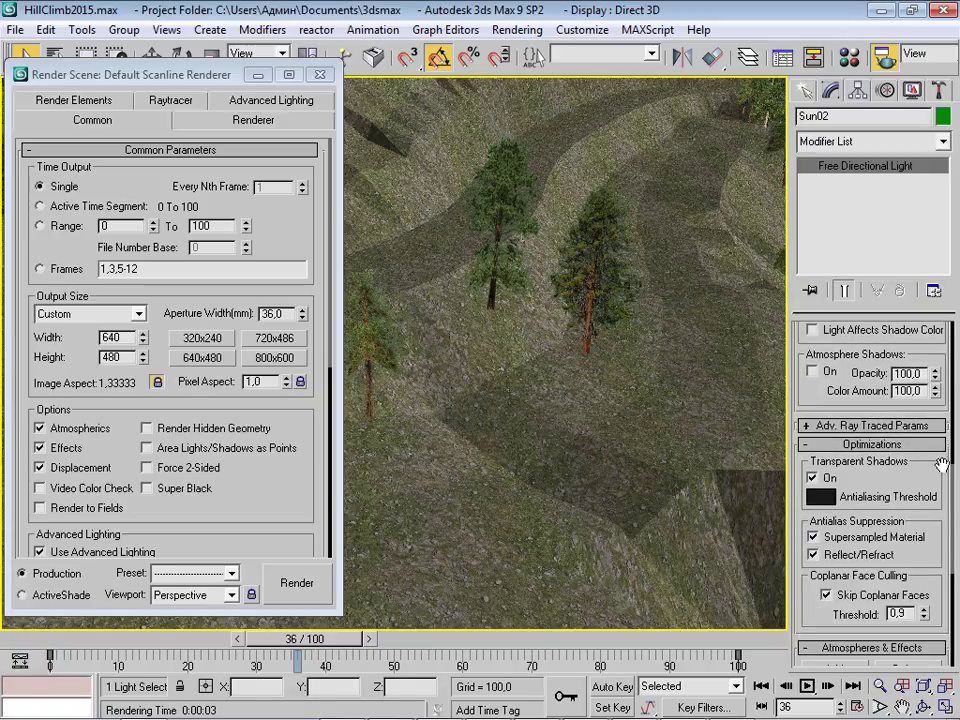
mouse_move(855, 498)
mouse_down()
mouse_move(905, 393)
mouse_move(904, 585)
mouse_up()
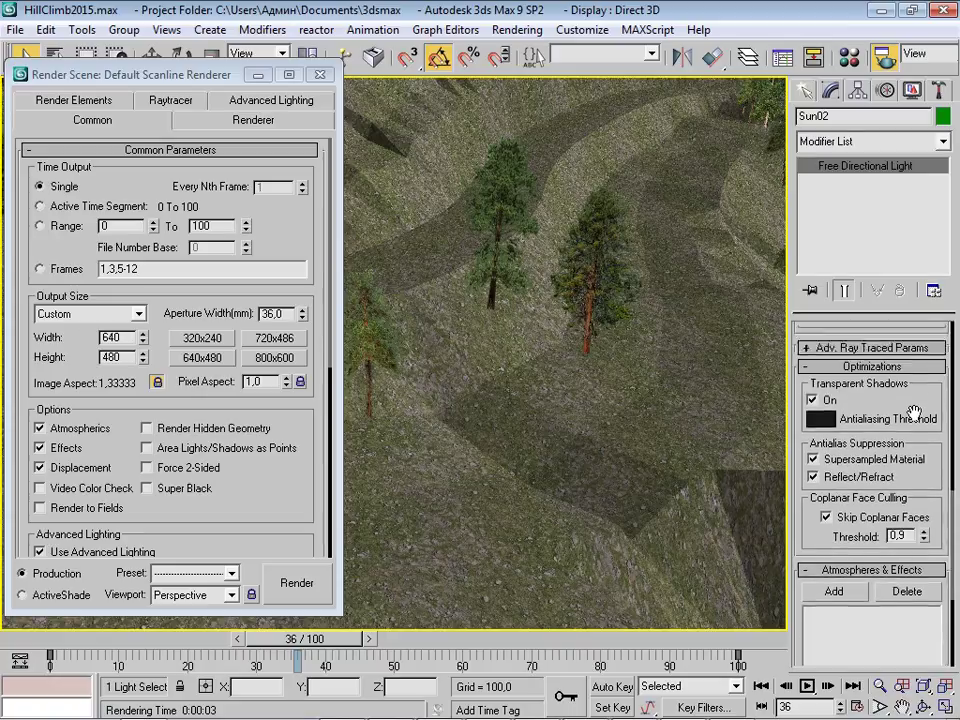
Render frame 36 again and zoom in to inspect the soft tree shadows.
key(shift+q)
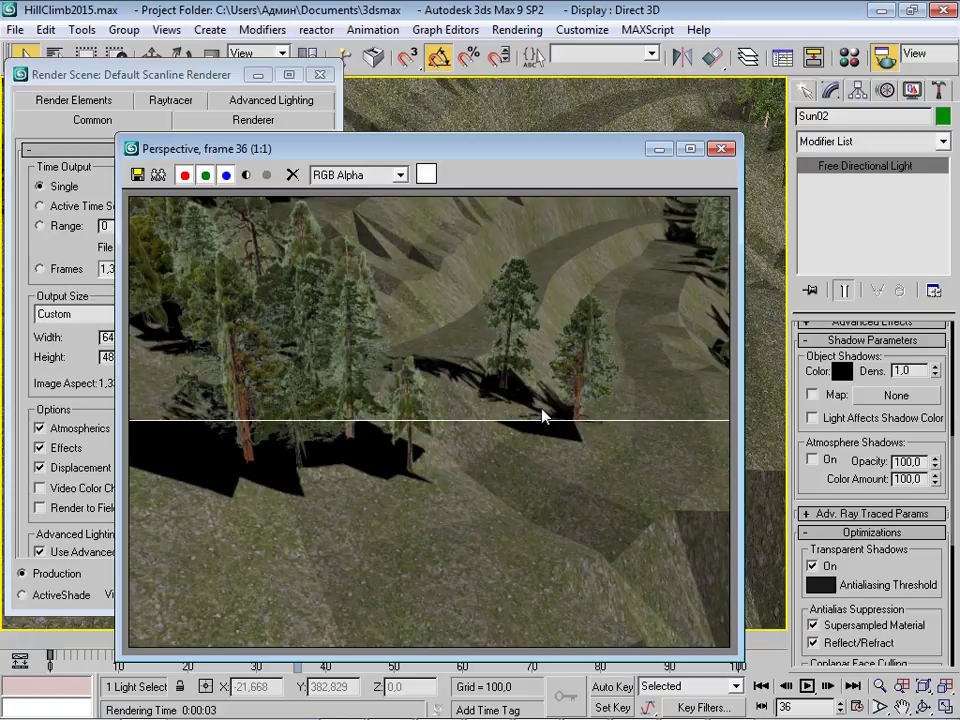
scroll(570, 426, up, 1)
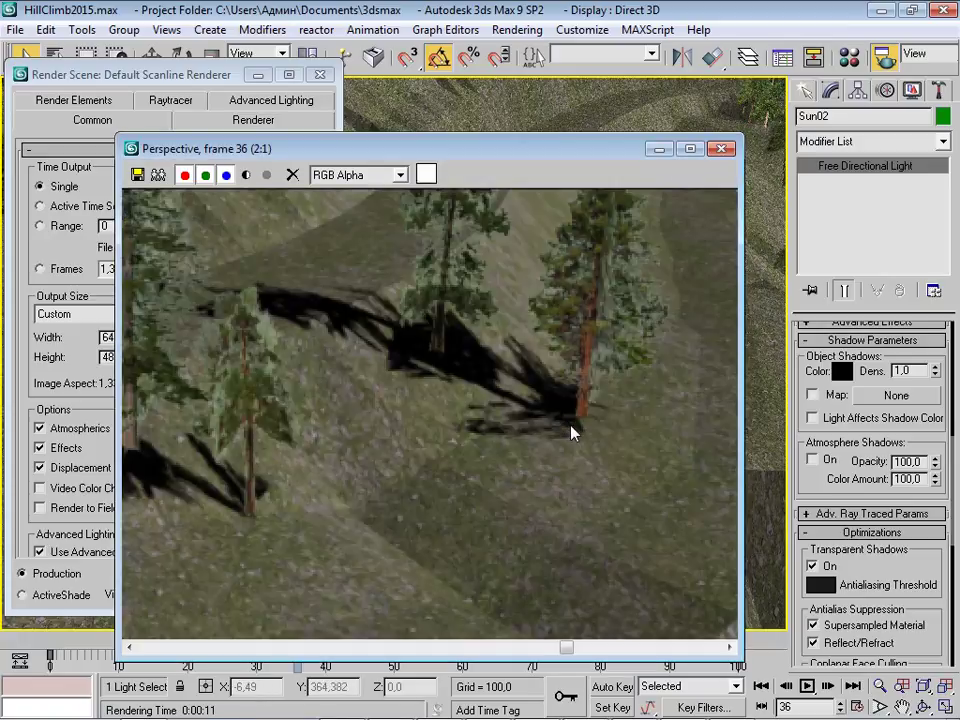
scroll(491, 420, up, 1)
scroll(488, 420, down, 1)
scroll(488, 420, down, 1)
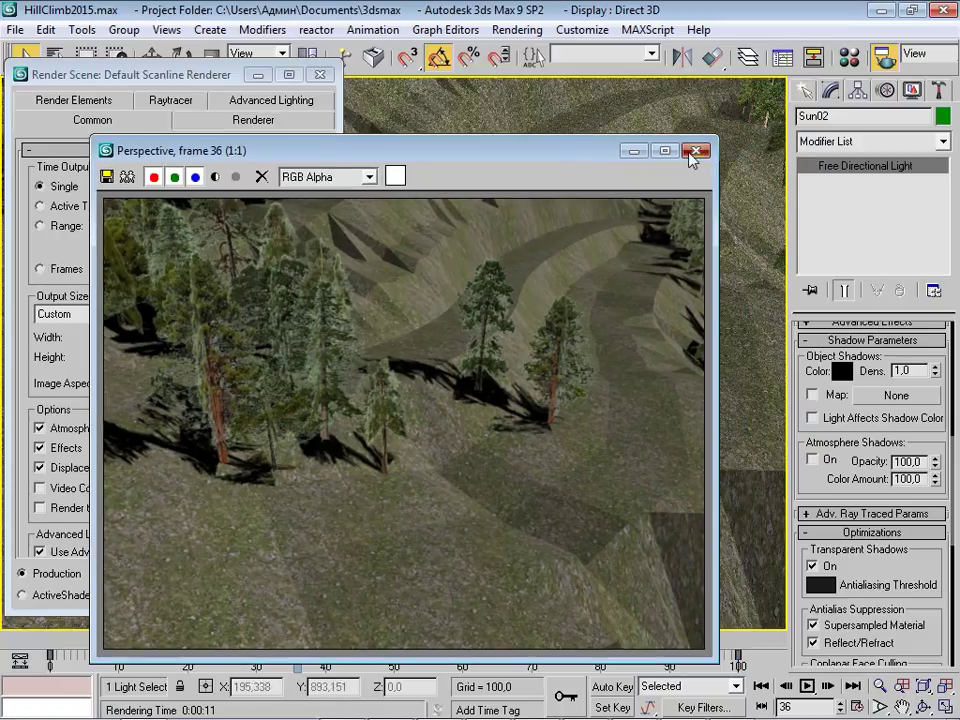
click(690, 150)
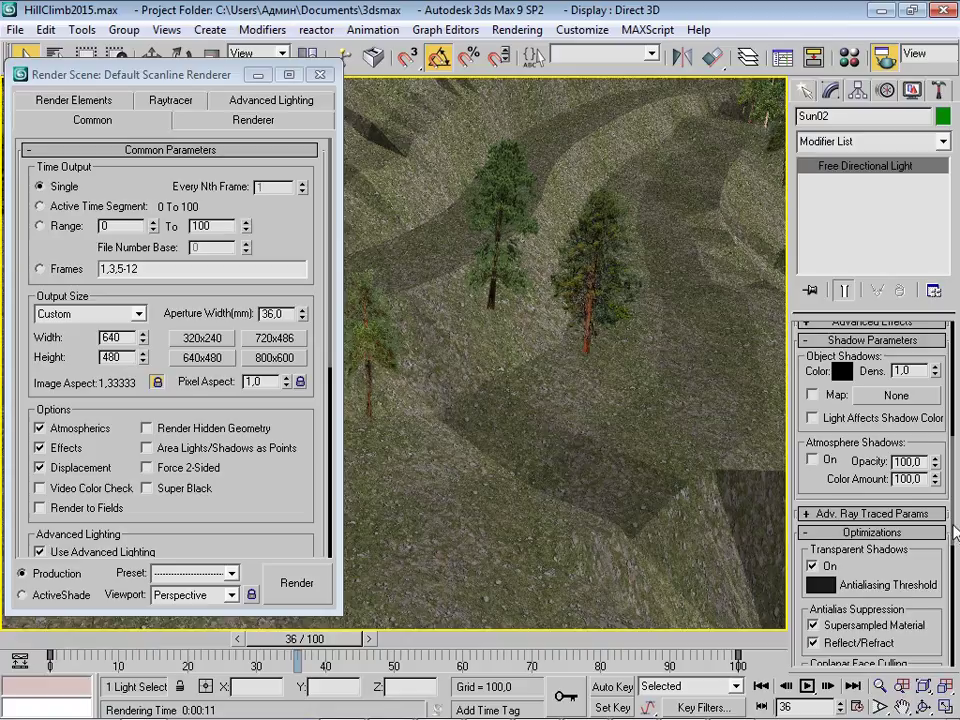
Switch Sun02's shadow type back to Ray Traced Shadows.
drag(955, 529, 953, 417)
scroll(818, 505, down, 1)
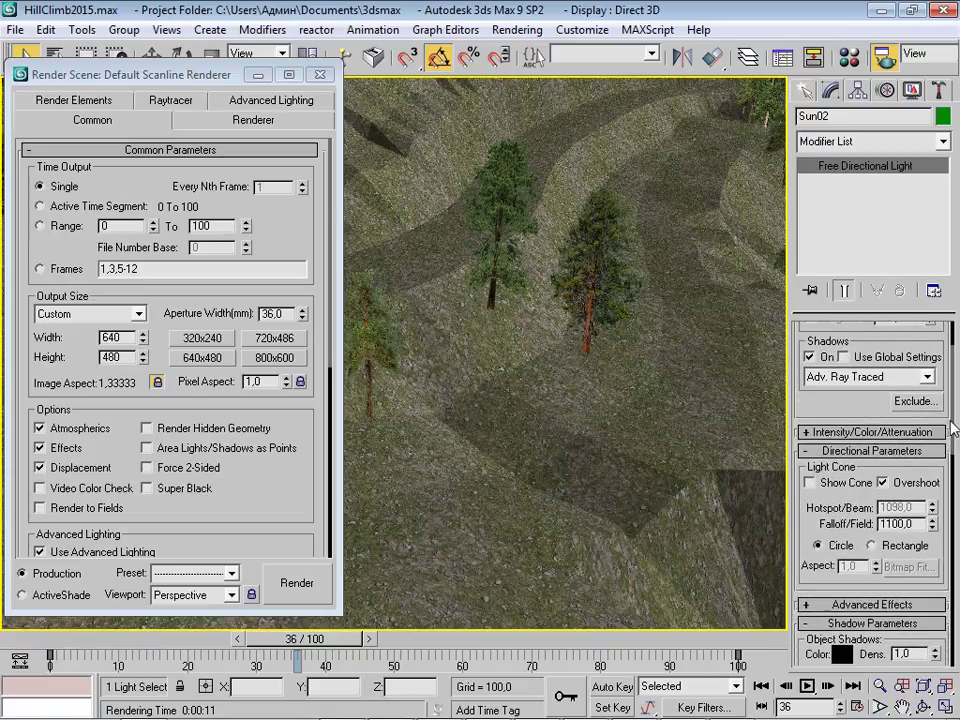
scroll(818, 505, down, 3)
scroll(818, 505, down, 3)
scroll(818, 505, down, 1)
click(806, 496)
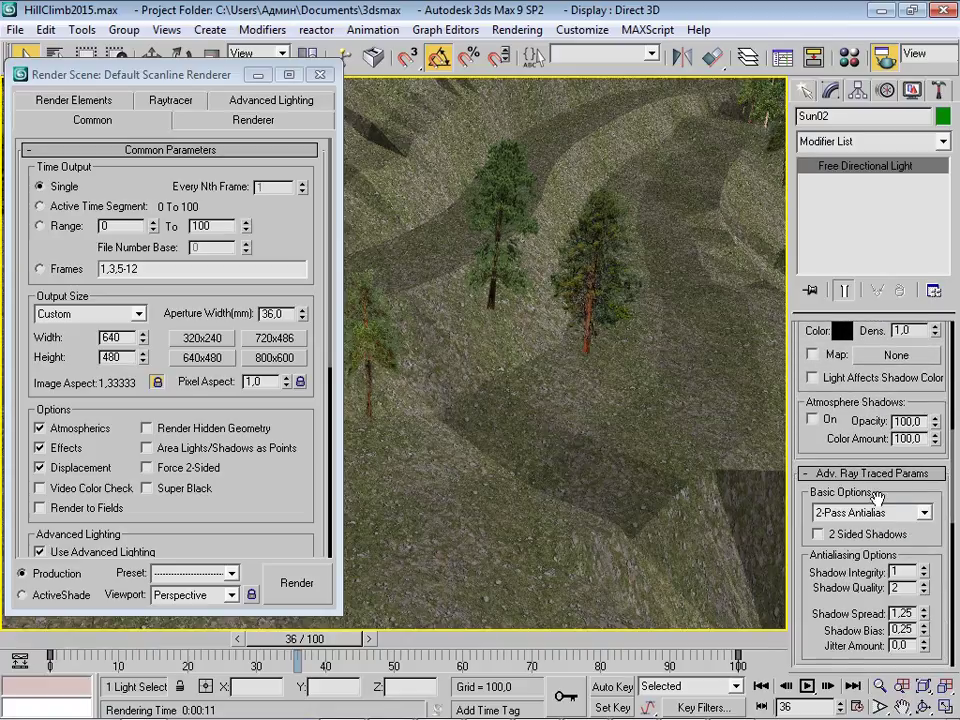
drag(872, 500, 898, 451)
scroll(890, 448, up, 2)
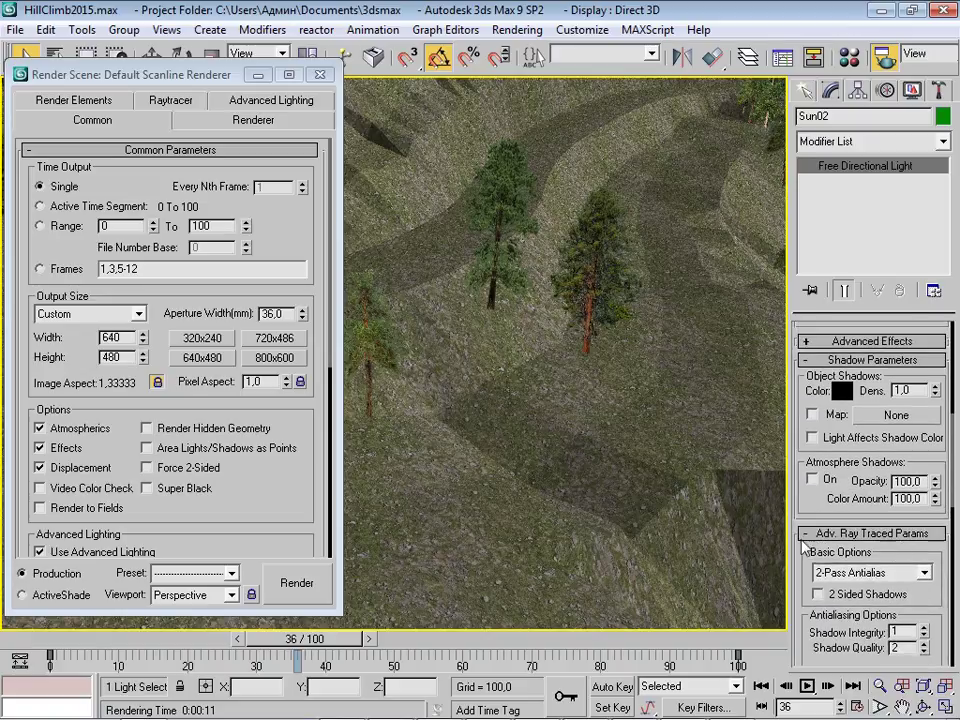
scroll(880, 445, up, 1)
scroll(860, 438, up, 5)
scroll(840, 430, up, 3)
click(842, 430)
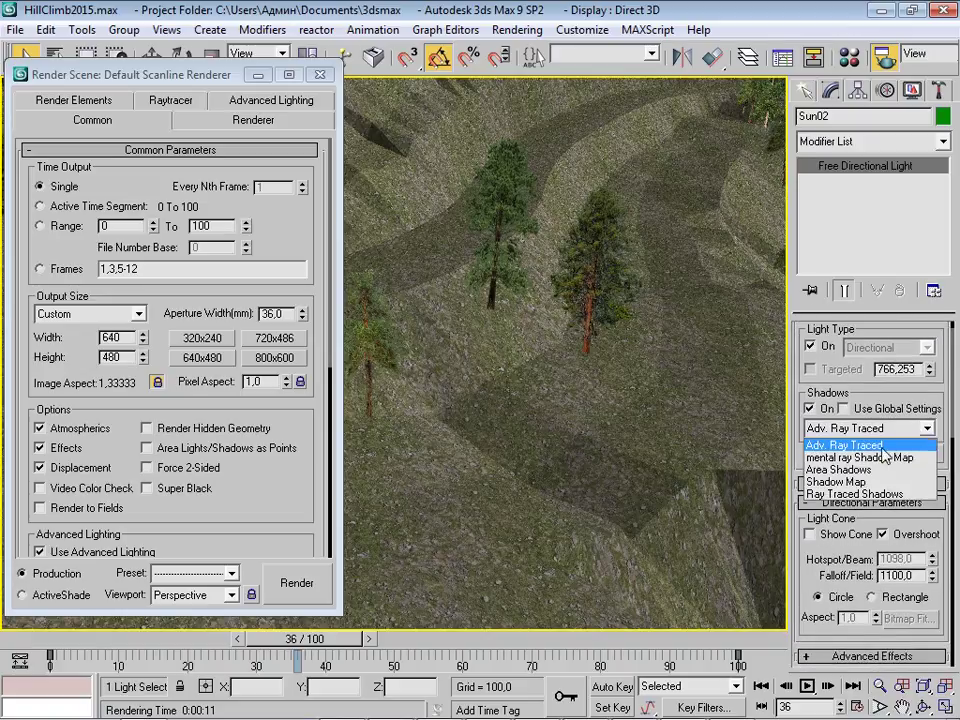
click(845, 492)
Render the Perspective view with ray-traced shadows, inspect the sharp tree shadows, and close the frame.
click(300, 585)
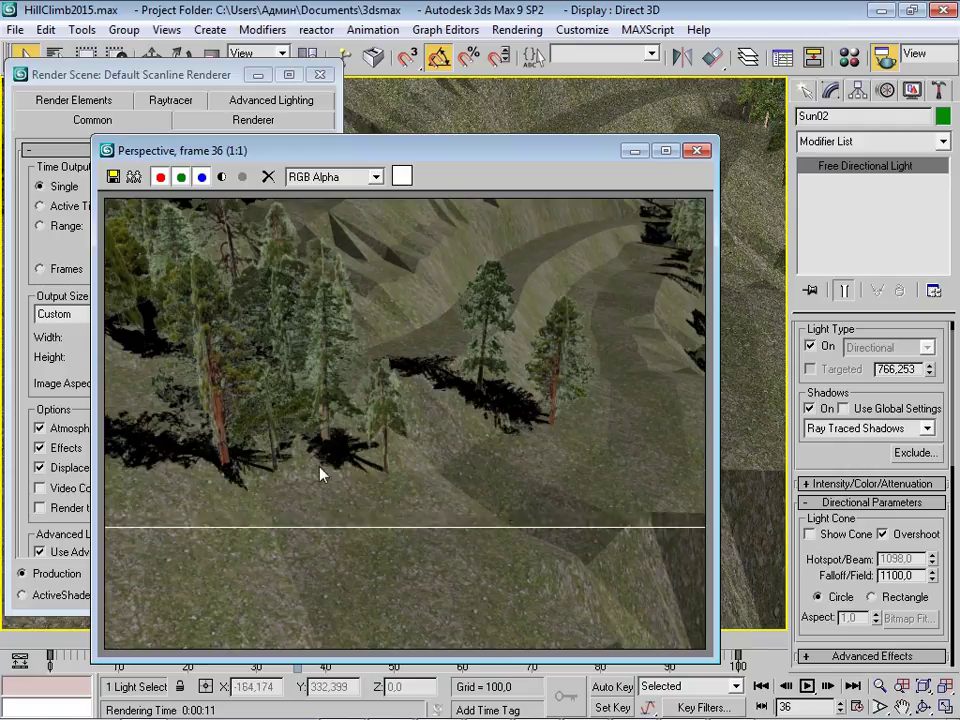
mouse_move(551, 148)
mouse_down()
mouse_move(568, 163)
mouse_move(556, 144)
mouse_up()
scroll(497, 363, up, 2)
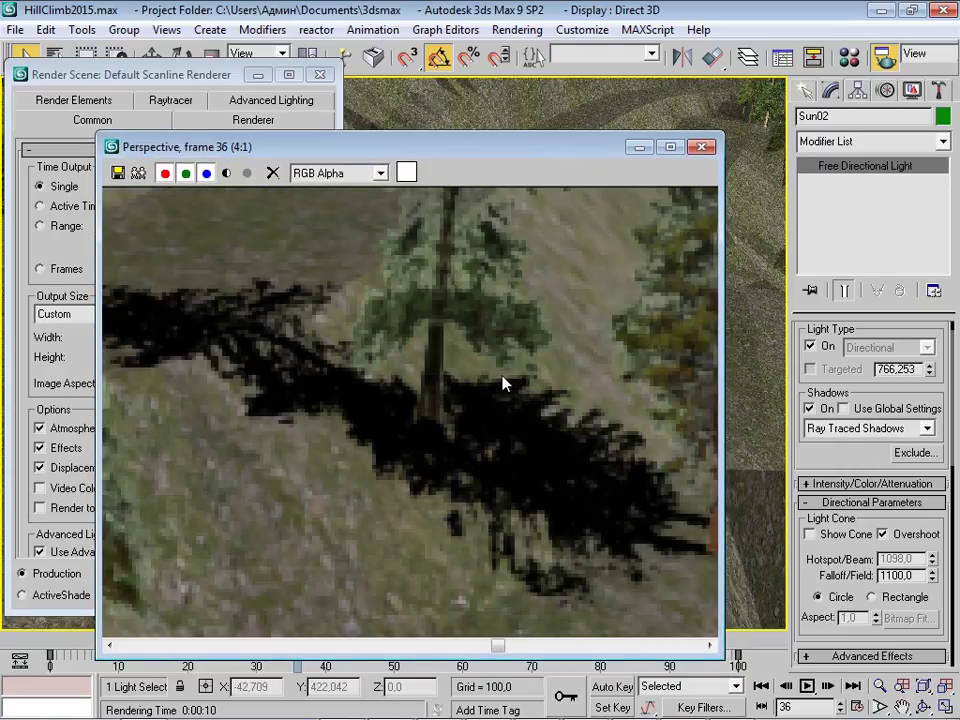
scroll(504, 381, down, 1)
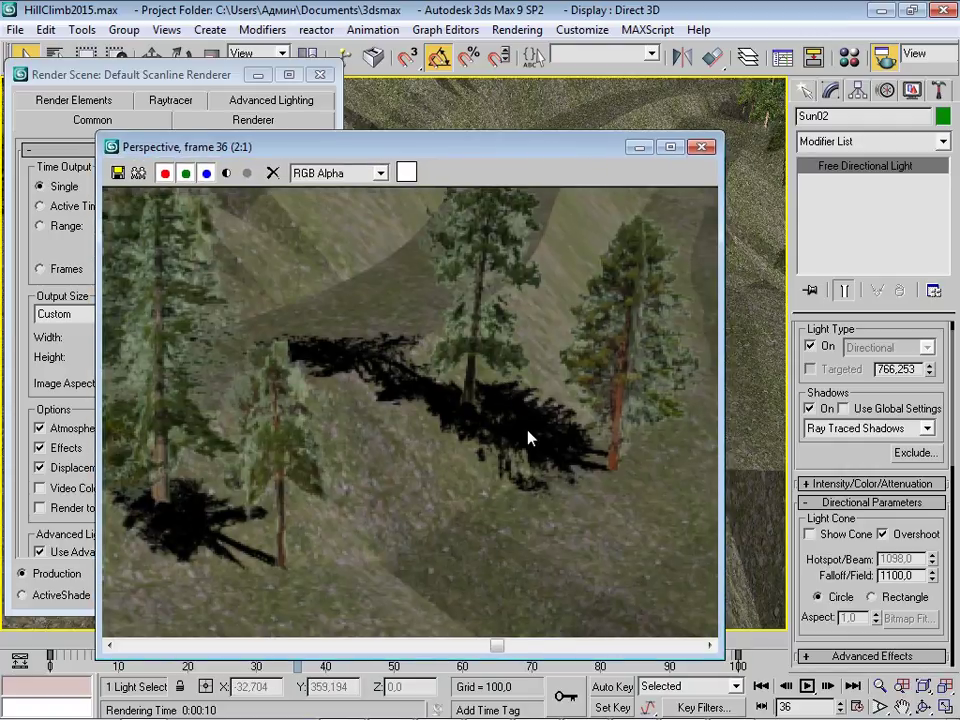
scroll(507, 395, down, 1)
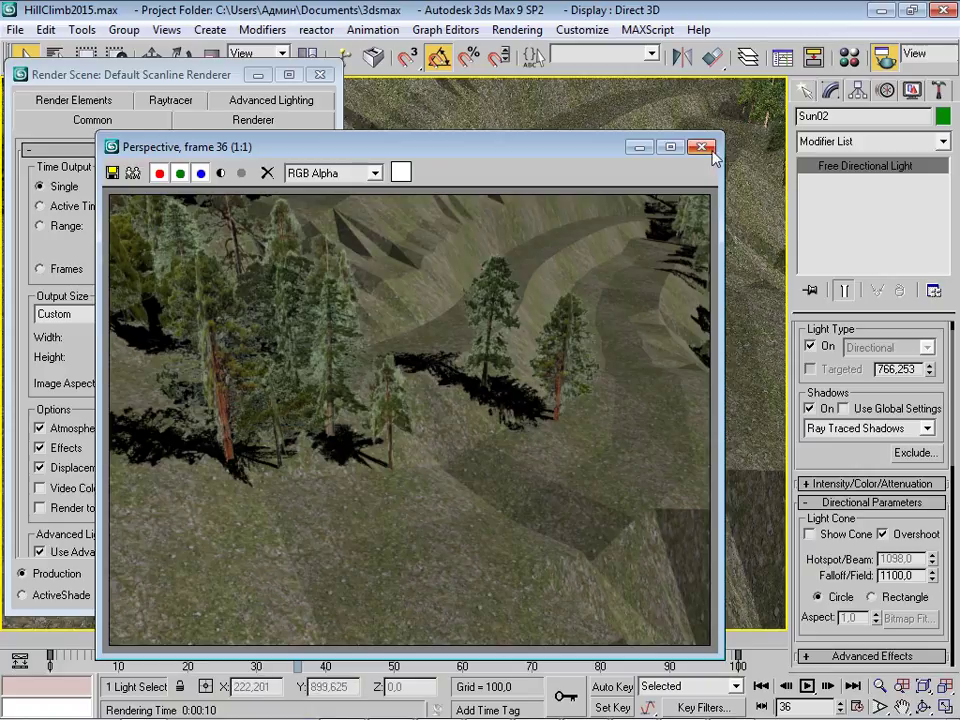
click(701, 147)
Orbit and zoom the Perspective viewport out to show the whole terrain.
scroll(563, 349, down, 3)
mouse_move(563, 349)
alt+middle_down()
mouse_move(591, 319)
mouse_move(529, 322)
mouse_move(596, 274)
mouse_move(552, 310)
alt+middle_up()
scroll(529, 322, down, 2)
scroll(596, 274, down, 1)
scroll(546, 301, up, 4)
Close the Render Scene dialog.
scroll(546, 306, down, 4)
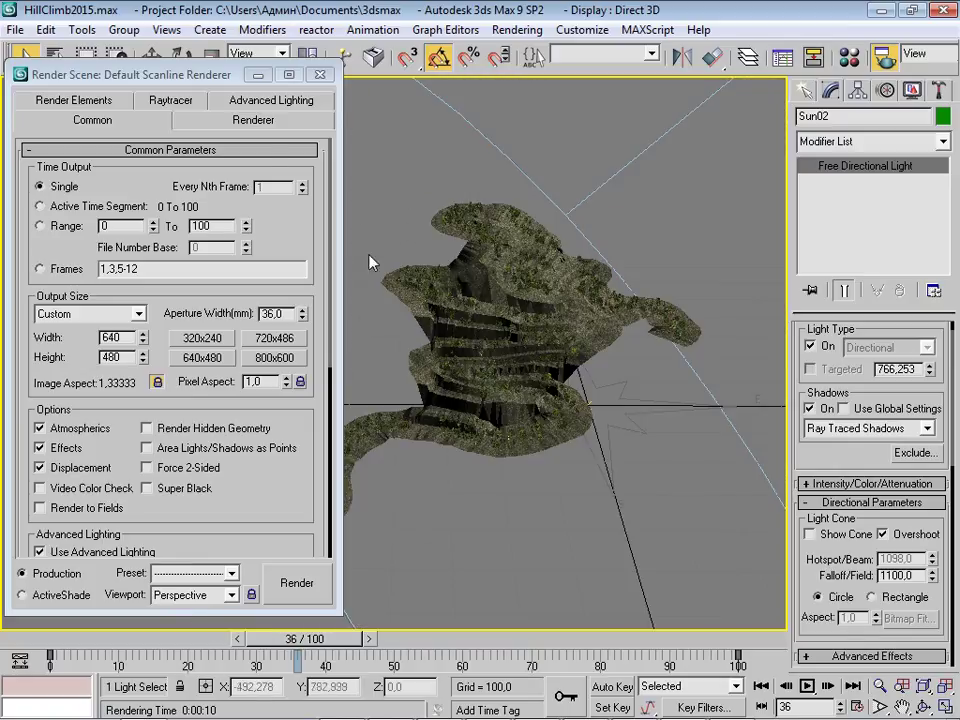
drag(229, 80, 406, 86)
click(497, 81)
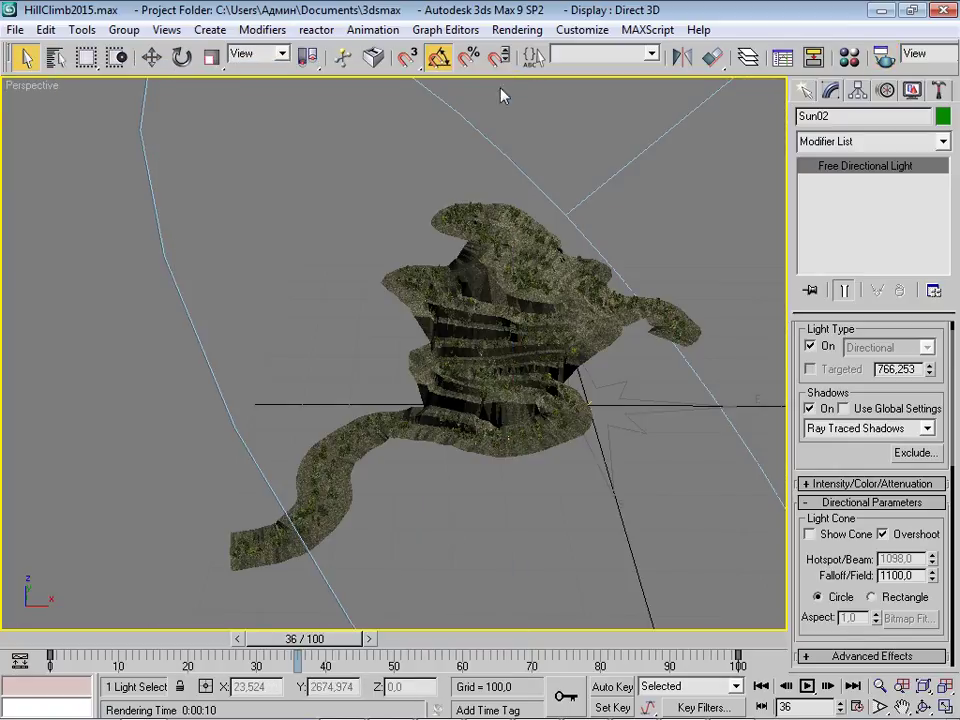
middle_drag(766, 533, 662, 460)
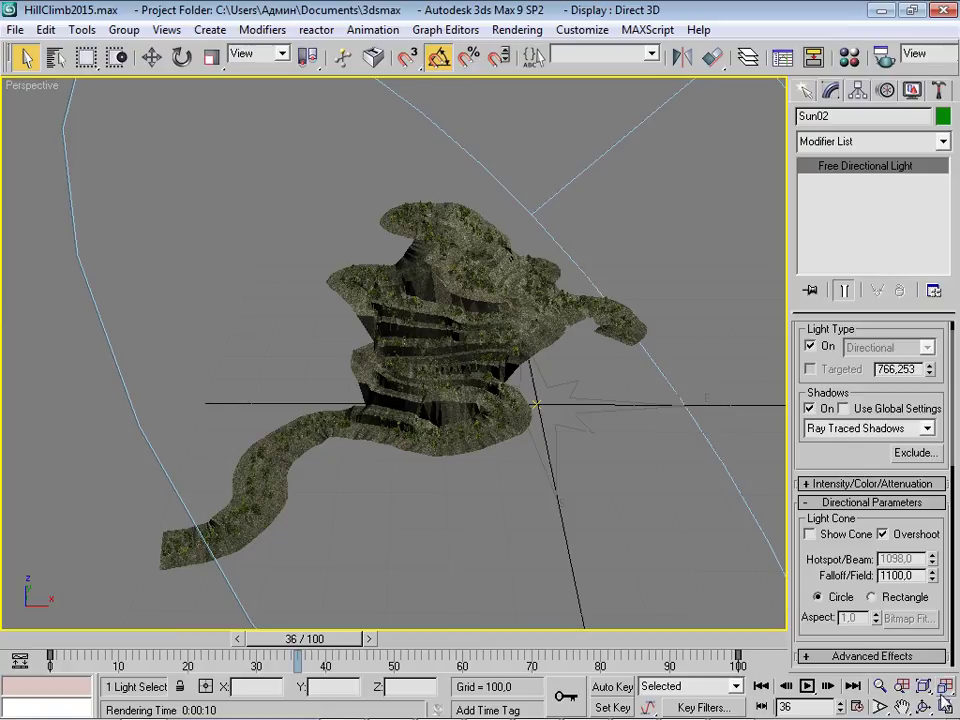
Restore the four-viewport layout, switch the User viewport to Top, and enlarge it over the terrain.
click(945, 704)
right_click(18, 86)
mouse_move(66, 98)
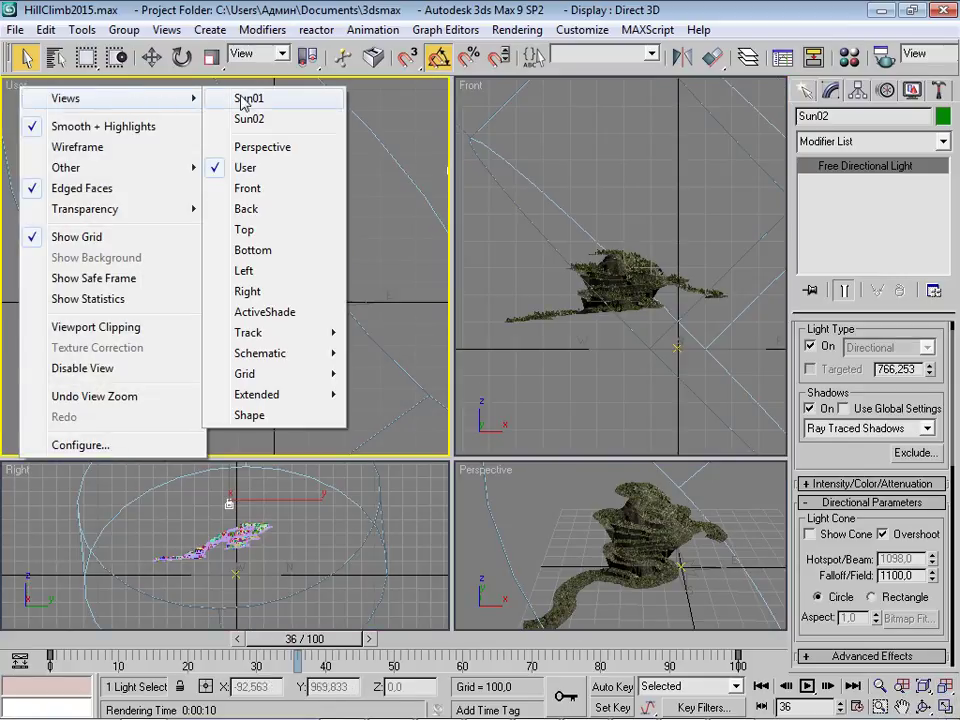
click(272, 238)
drag(452, 458, 707, 612)
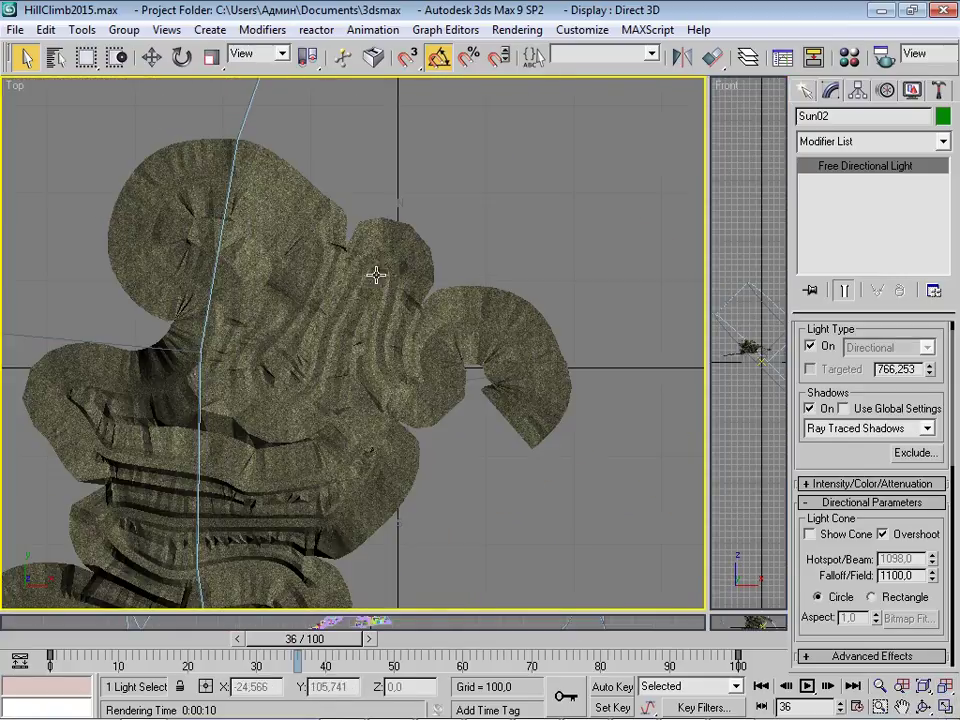
scroll(360, 290, up, 4)
scroll(347, 317, down, 8)
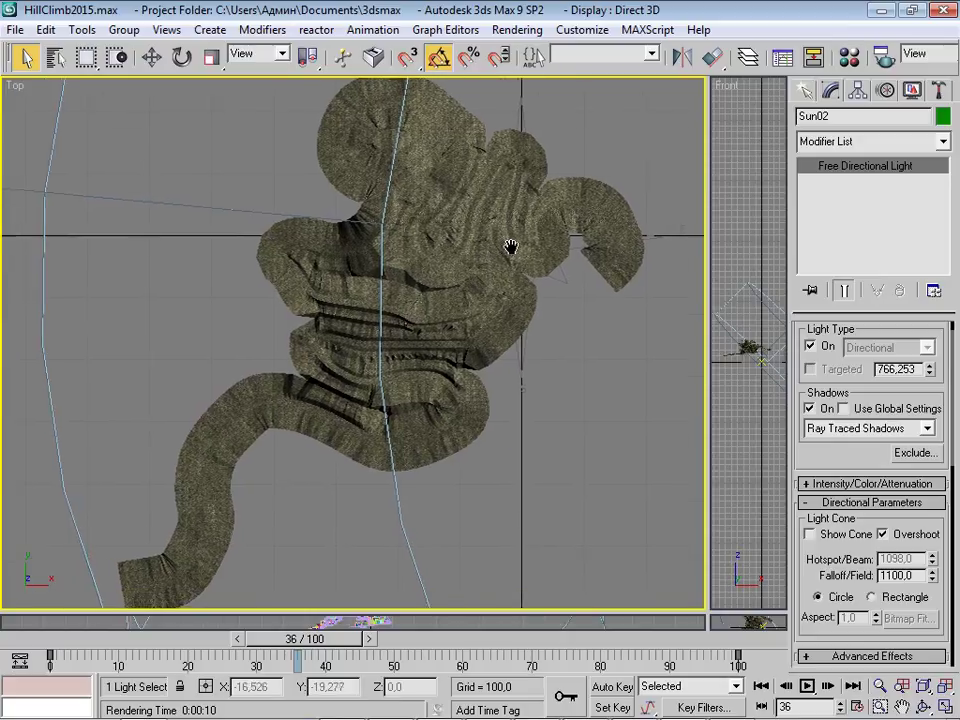
scroll(505, 255, down, 2)
scroll(450, 274, up, 2)
scroll(487, 267, down, 2)
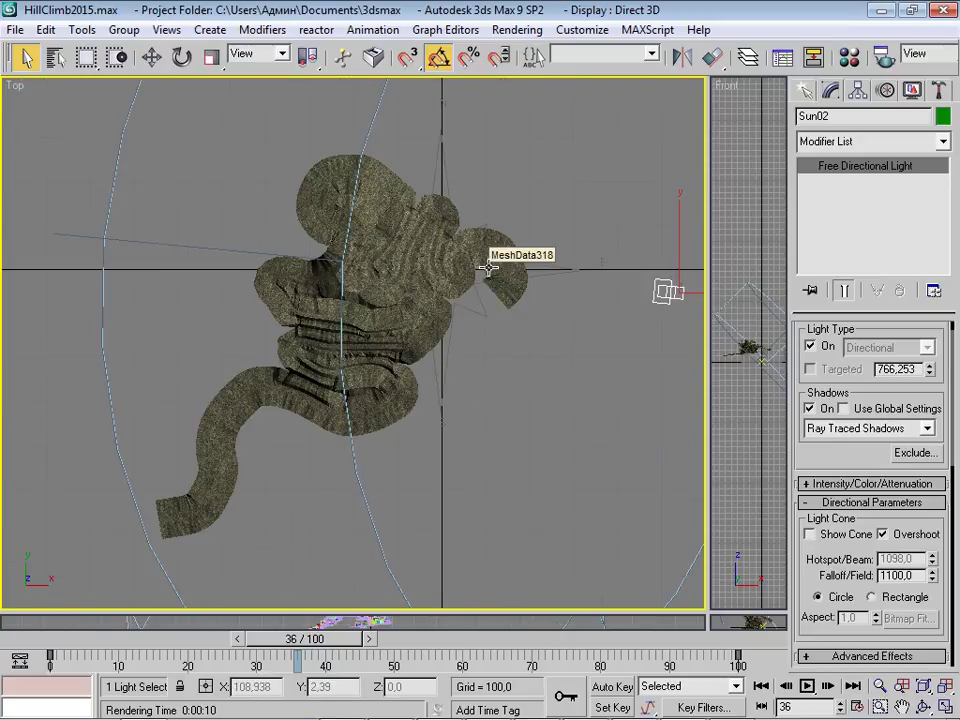
Drag the 24 - Default Matte/Shadow material from the Material Editor onto the terrain mesh.
click(848, 58)
drag(581, 180, 603, 132)
click(426, 330)
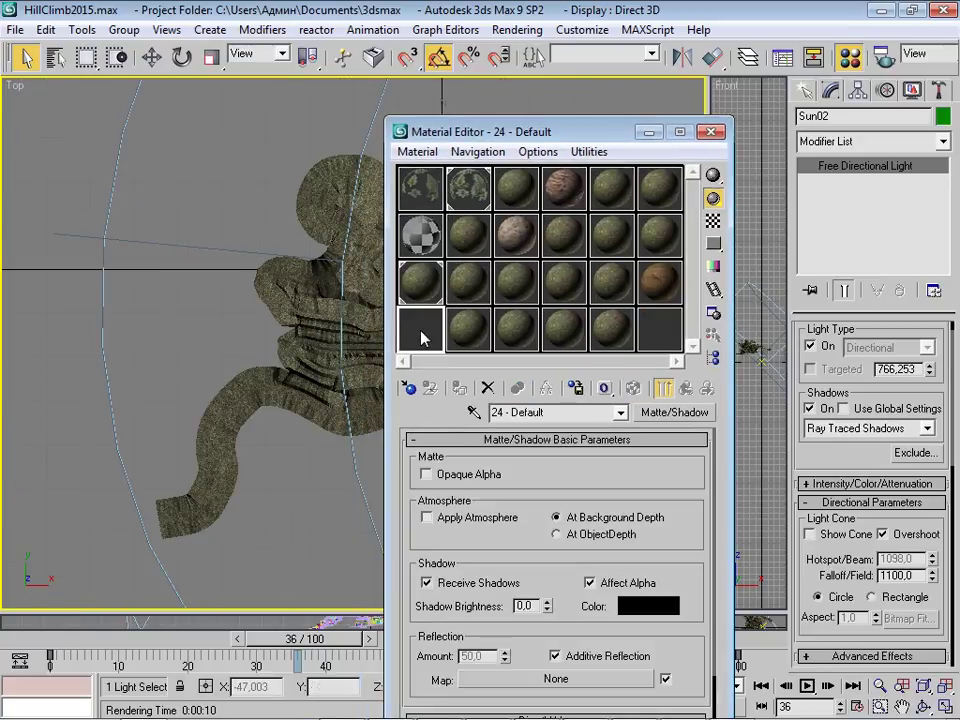
click(675, 413)
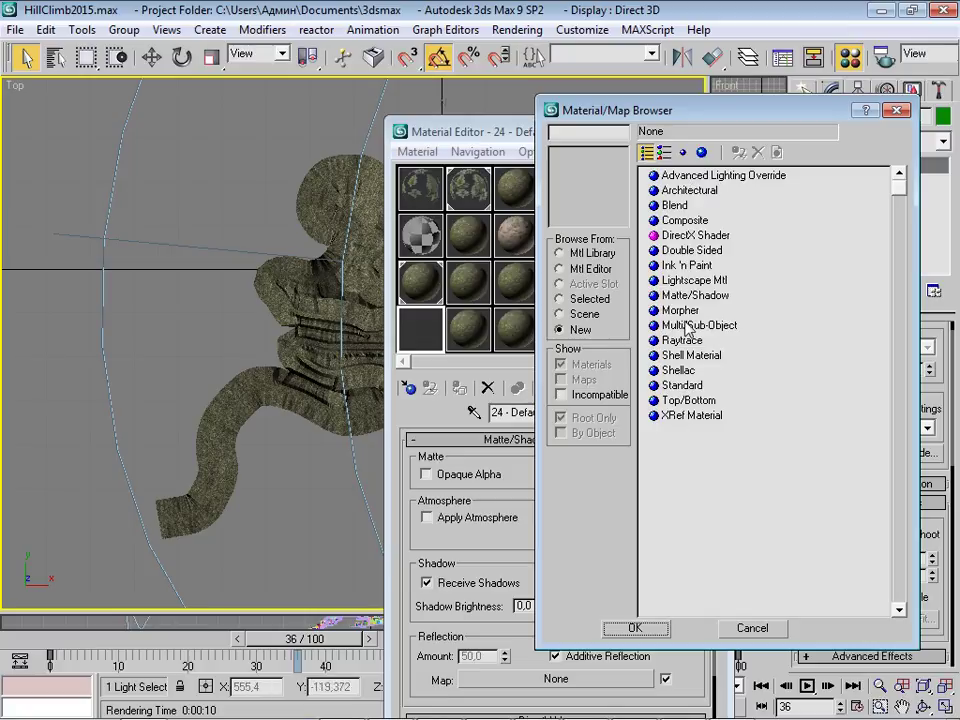
key(Escape)
drag(502, 140, 703, 105)
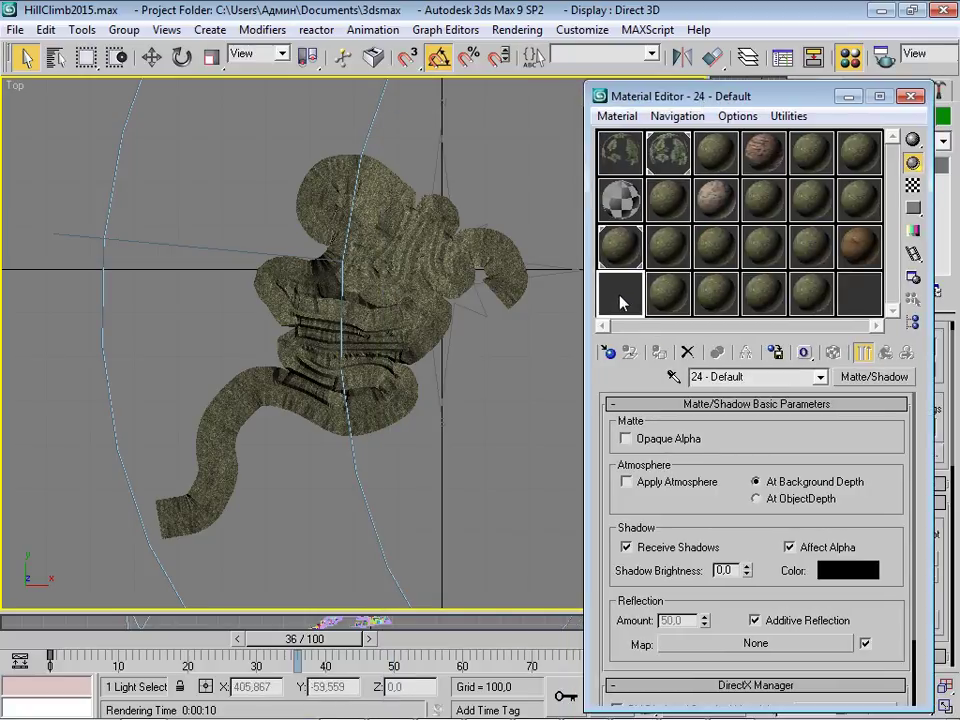
drag(620, 302, 237, 408)
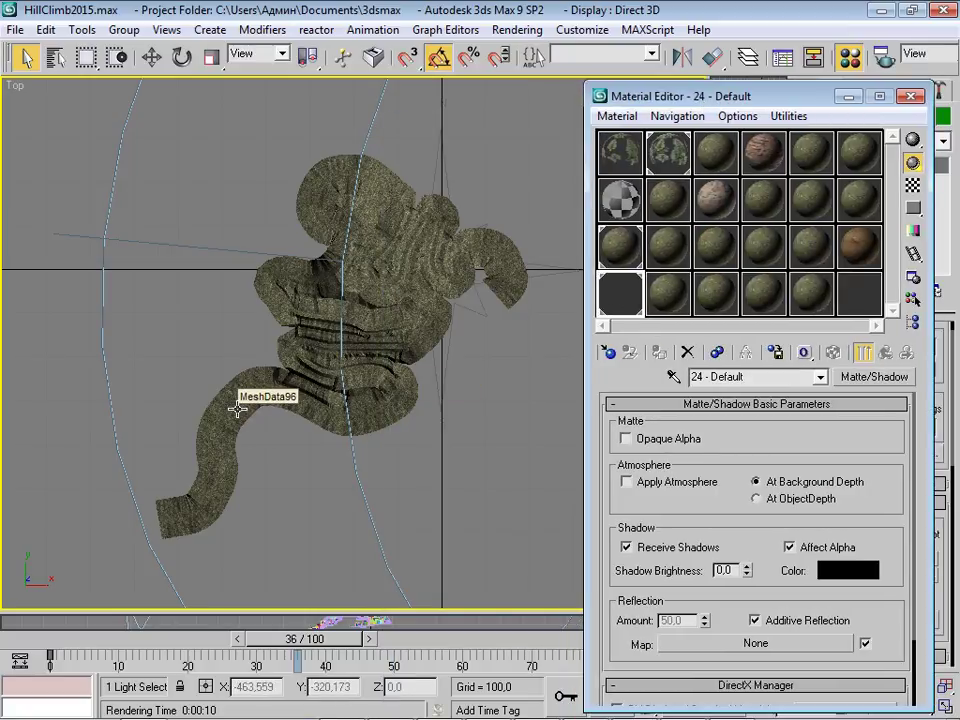
Zoom and pan the Top view over the now-grey terrain around the curved road.
scroll(289, 386, up, 3)
scroll(399, 311, up, 3)
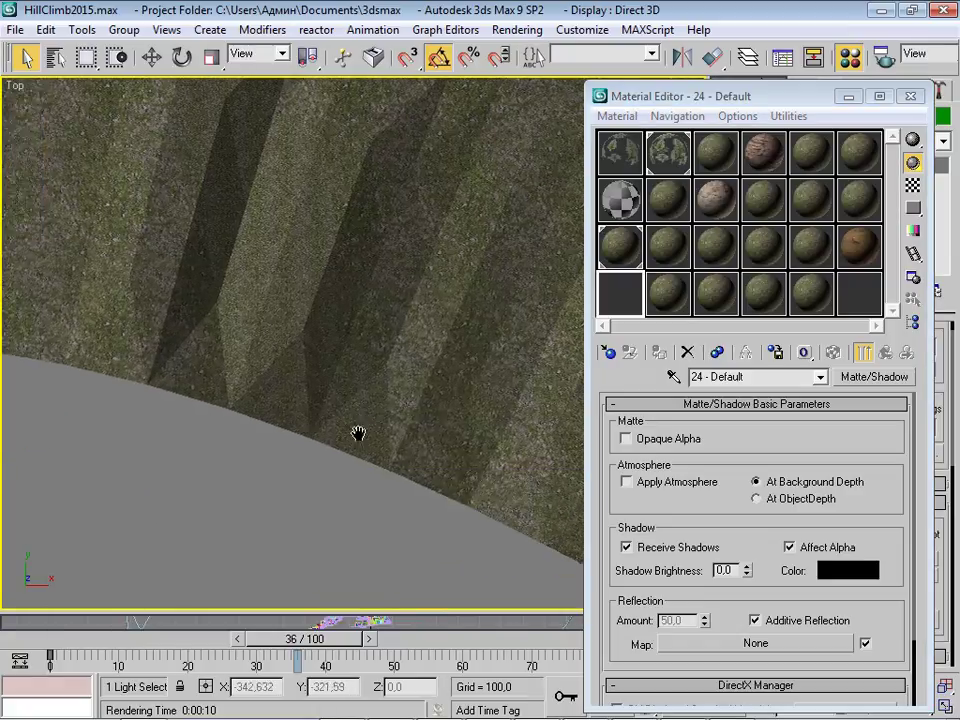
scroll(358, 435, up, 3)
scroll(421, 375, down, 4)
scroll(476, 330, up, 4)
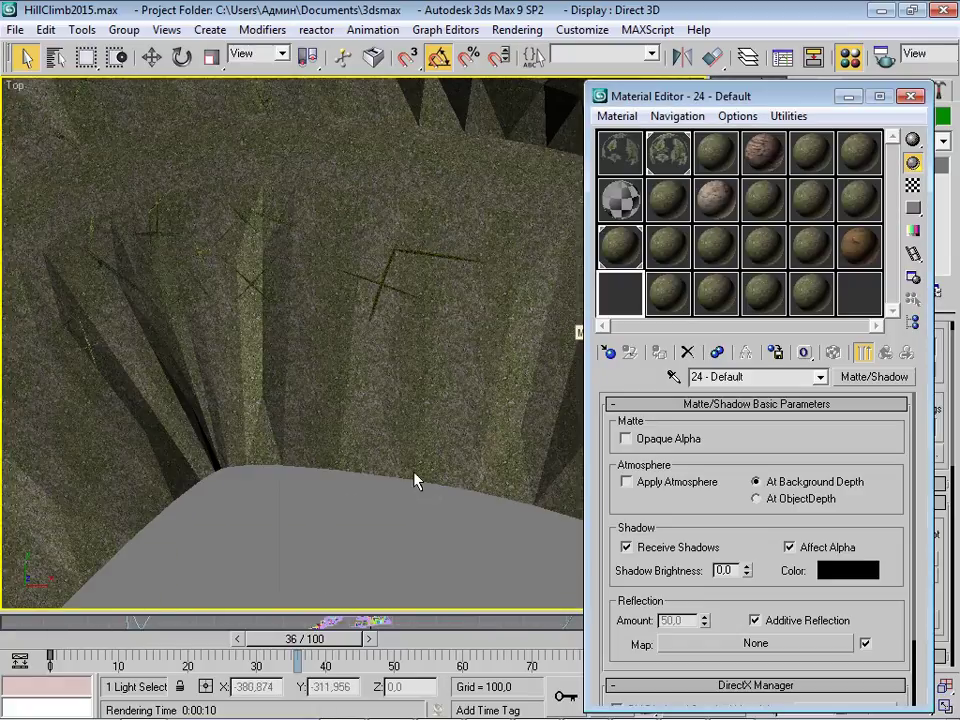
scroll(549, 386, down, 3)
scroll(424, 319, down, 2)
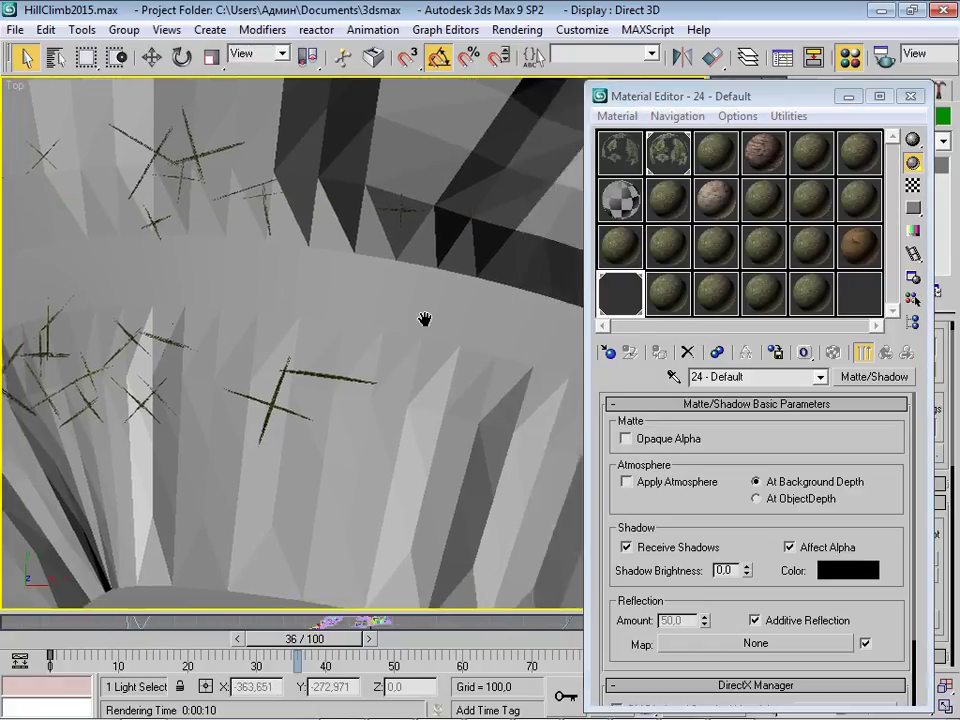
middle_drag(424, 319, 460, 341)
scroll(460, 341, down, 2)
scroll(440, 340, up, 2)
scroll(380, 300, up, 3)
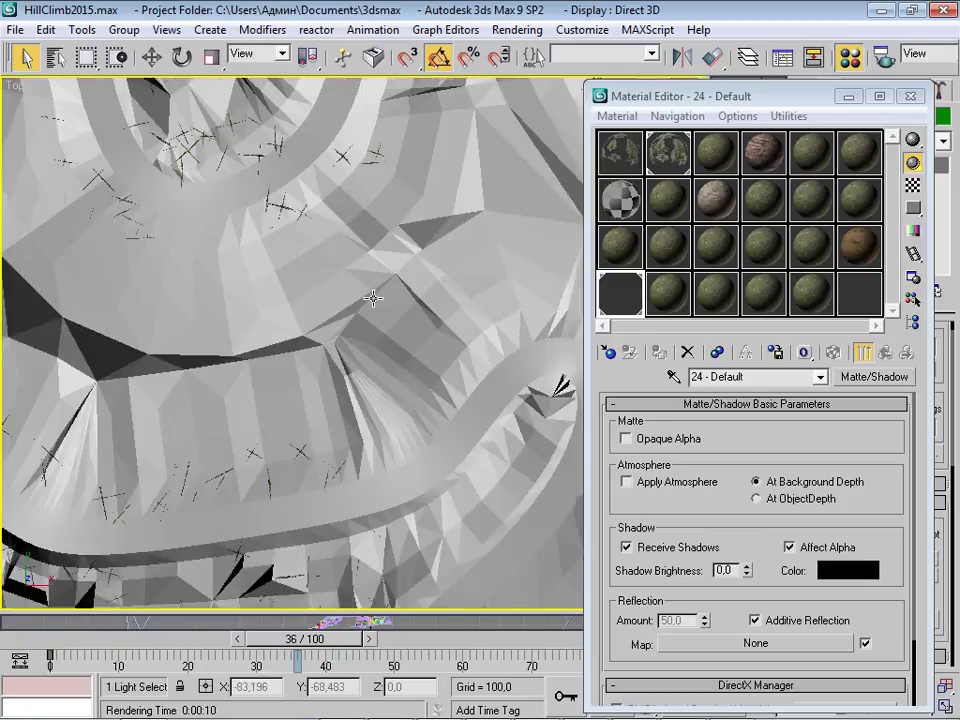
scroll(422, 347, up, 2)
scroll(422, 347, up, 2)
scroll(422, 347, up, 1)
drag(803, 104, 727, 64)
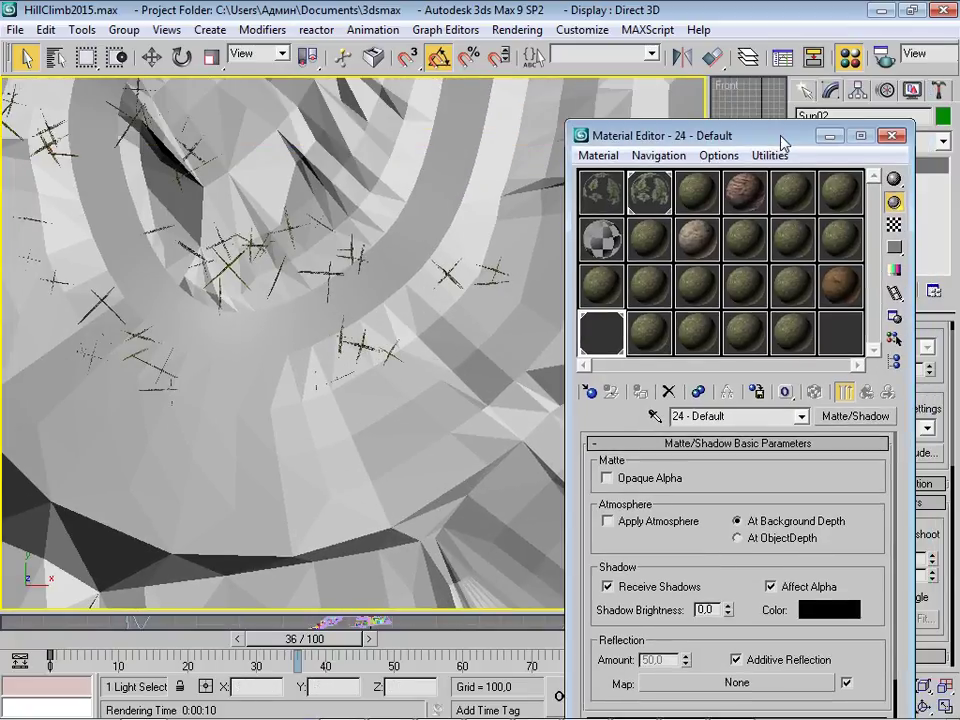
drag(660, 551, 755, 477)
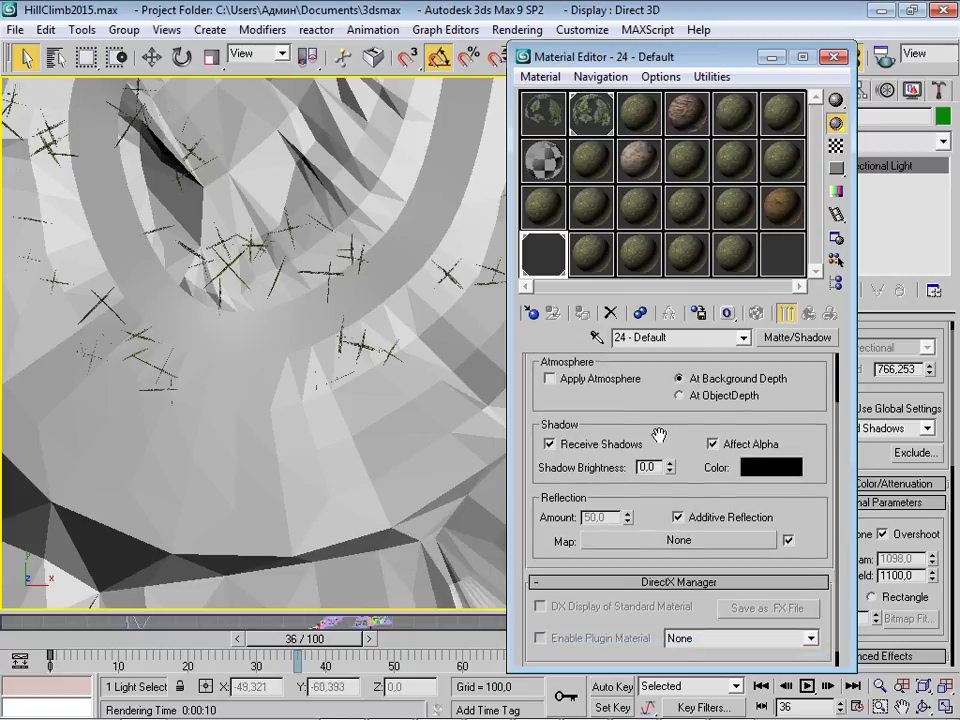
Set the Matte/Shadow shadow colour to red and test-render the Top view.
click(754, 477)
drag(400, 190, 400, 90)
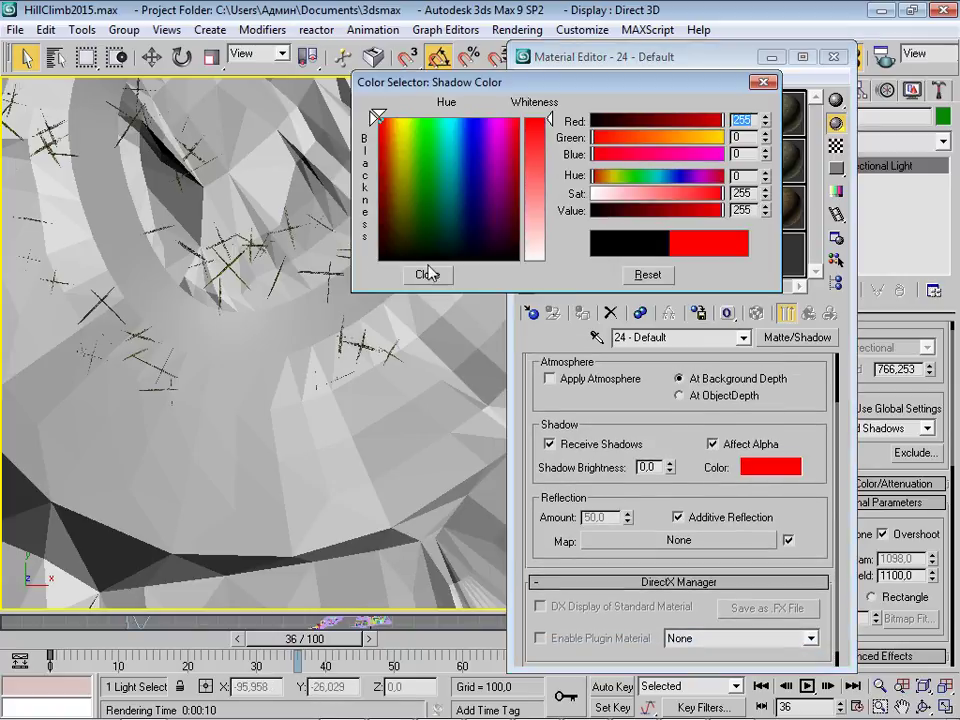
click(428, 272)
drag(700, 57, 775, 470)
click(517, 29)
click(525, 49)
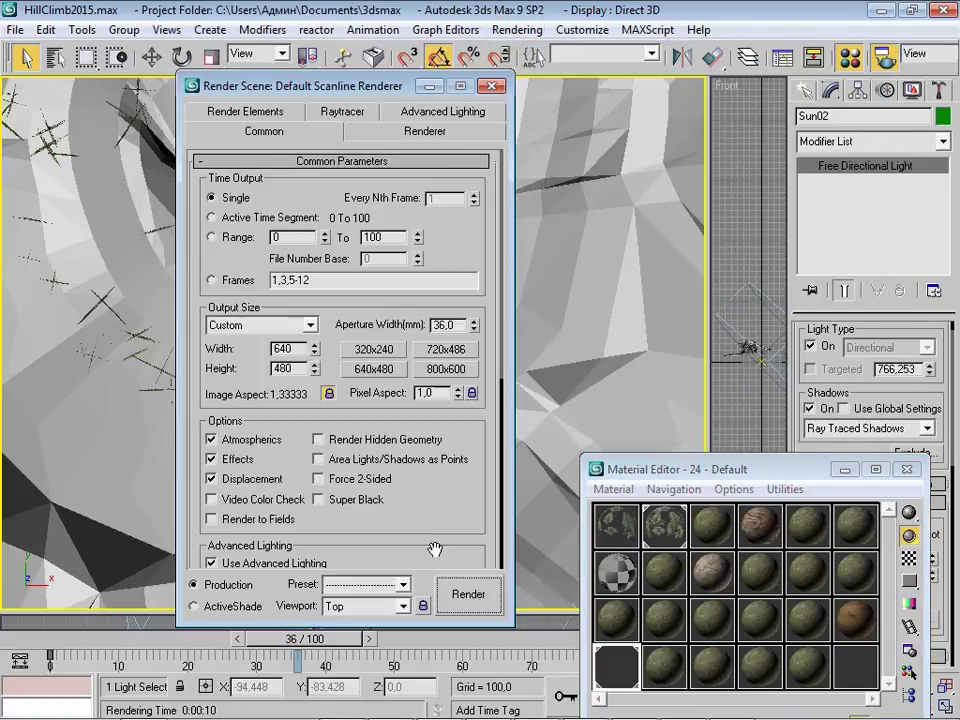
click(470, 598)
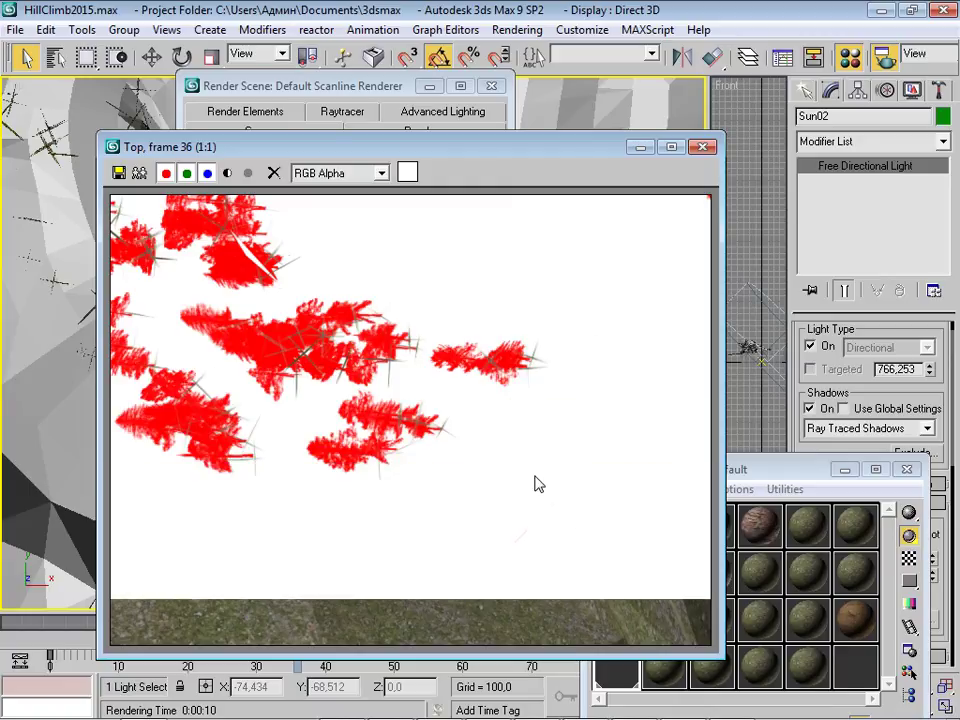
drag(530, 156, 547, 139)
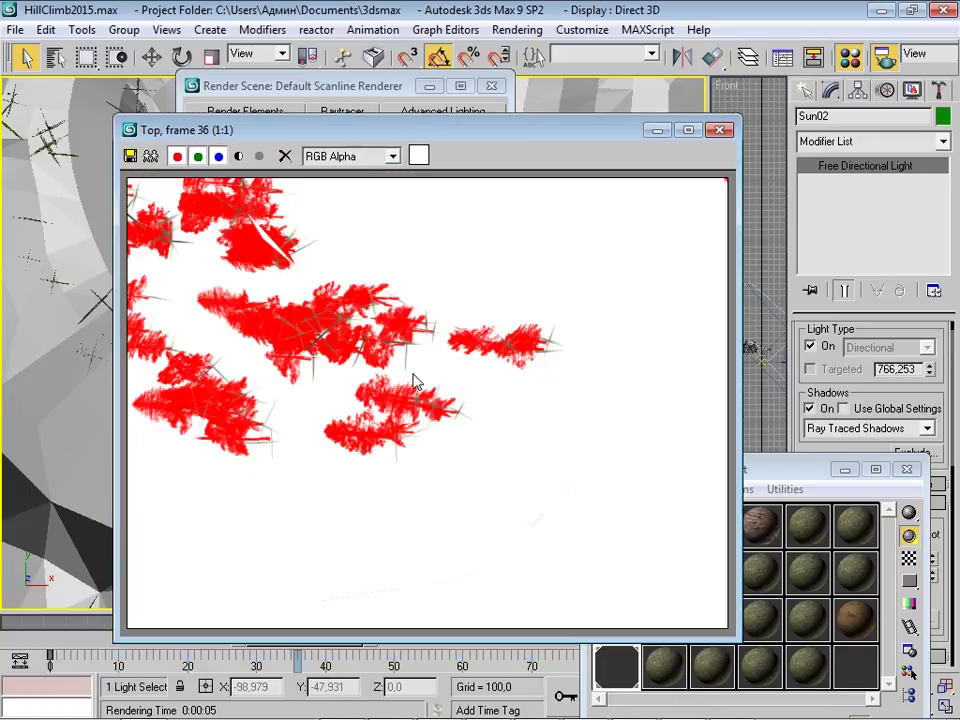
click(719, 129)
Set the shadow colour back to black and re-render the Top view.
drag(800, 469, 740, 103)
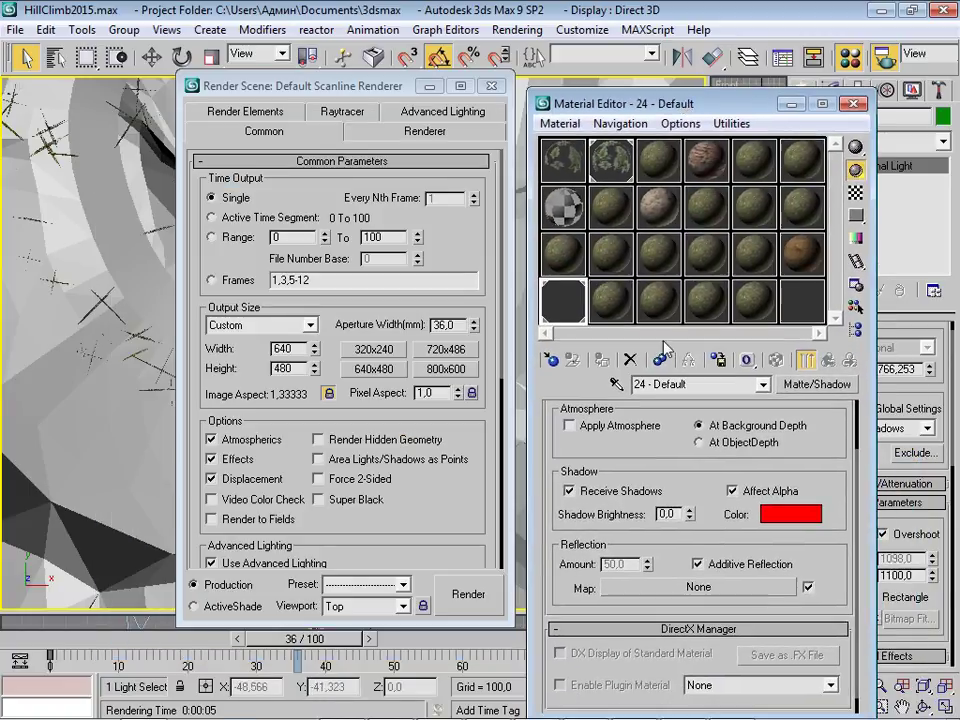
click(790, 514)
drag(400, 110, 400, 265)
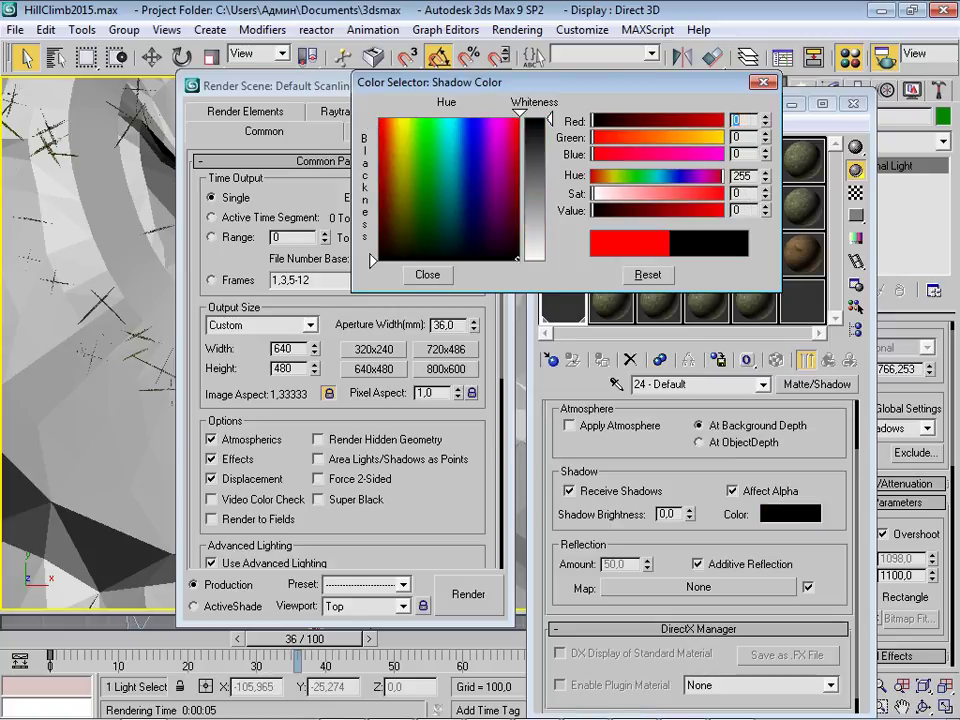
click(426, 274)
drag(719, 113, 801, 121)
key(shift+q)
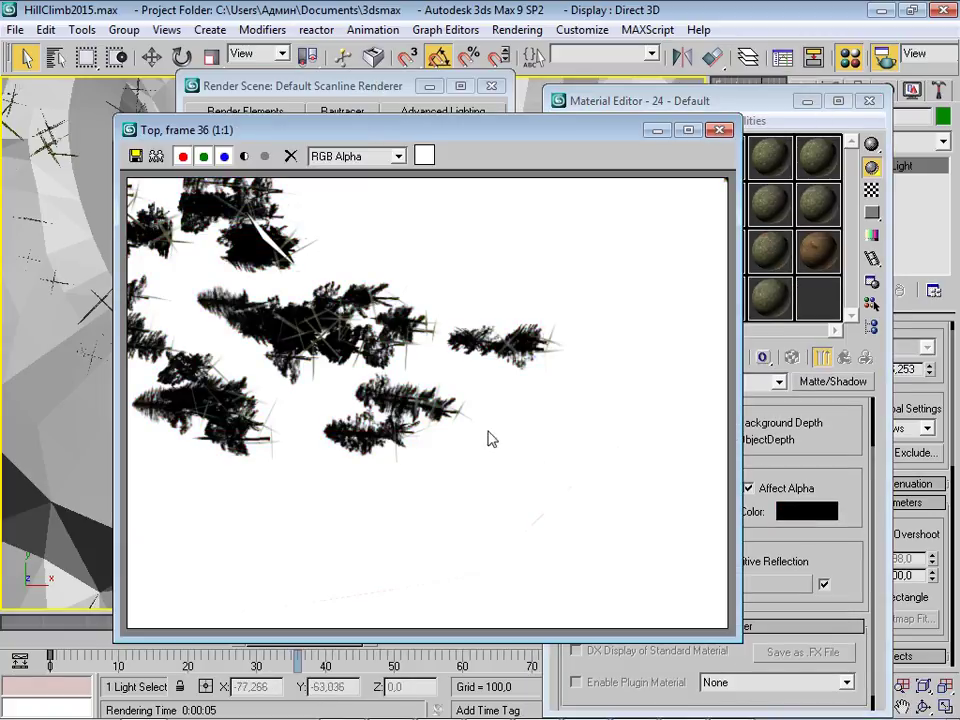
scroll(268, 316, up, 2)
scroll(225, 396, down, 1)
scroll(225, 396, down, 1)
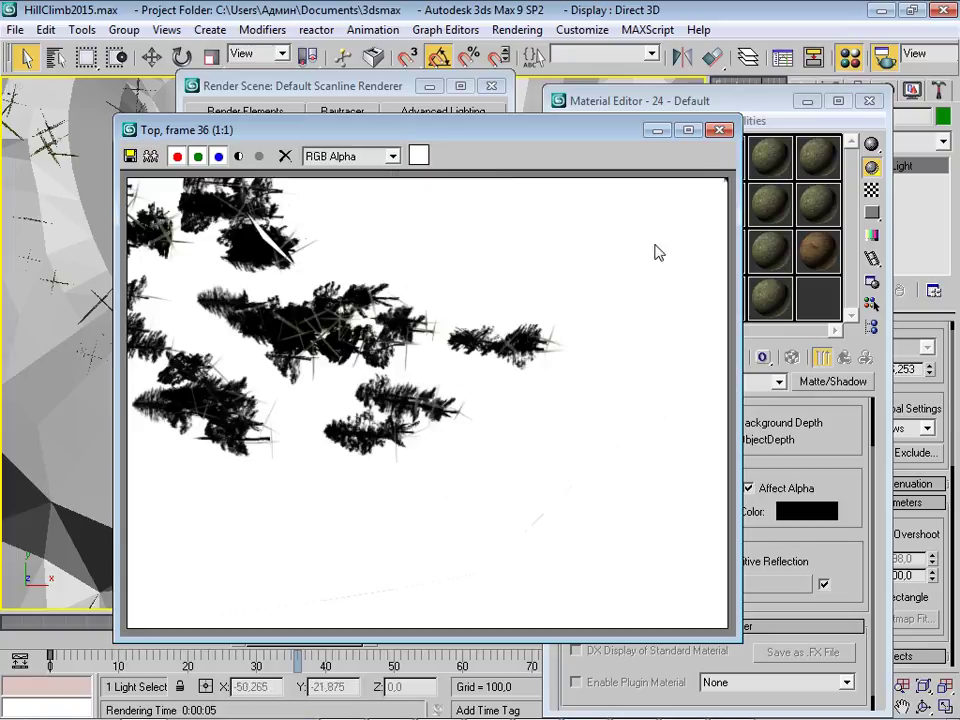
click(721, 131)
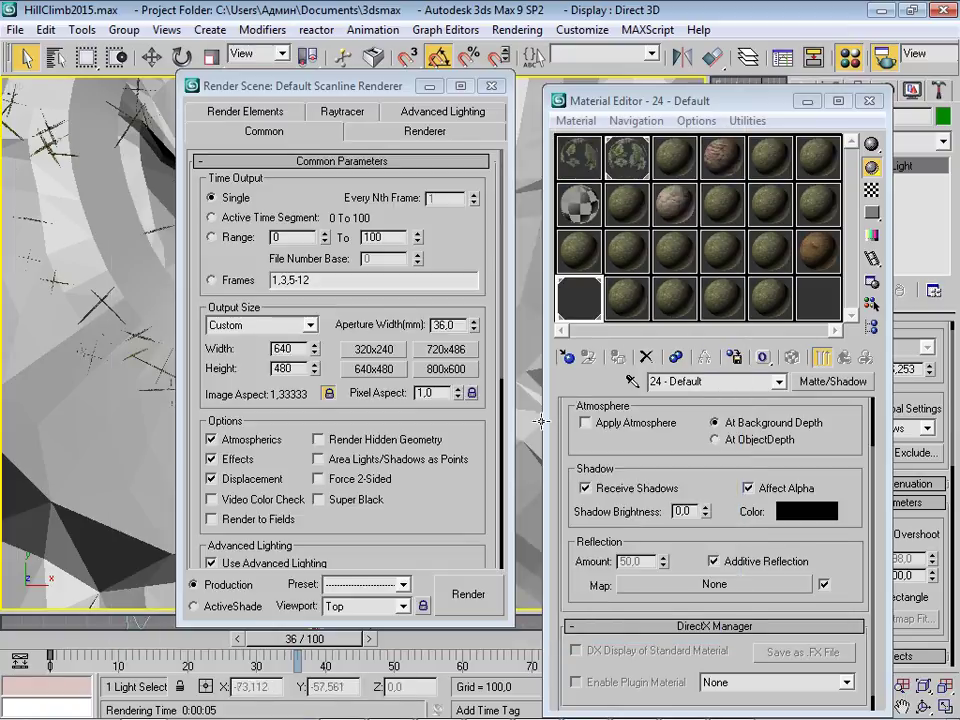
Re-render the Top view and zoom around the frame to inspect black tree shadows on white ground.
key(ctrl+i)
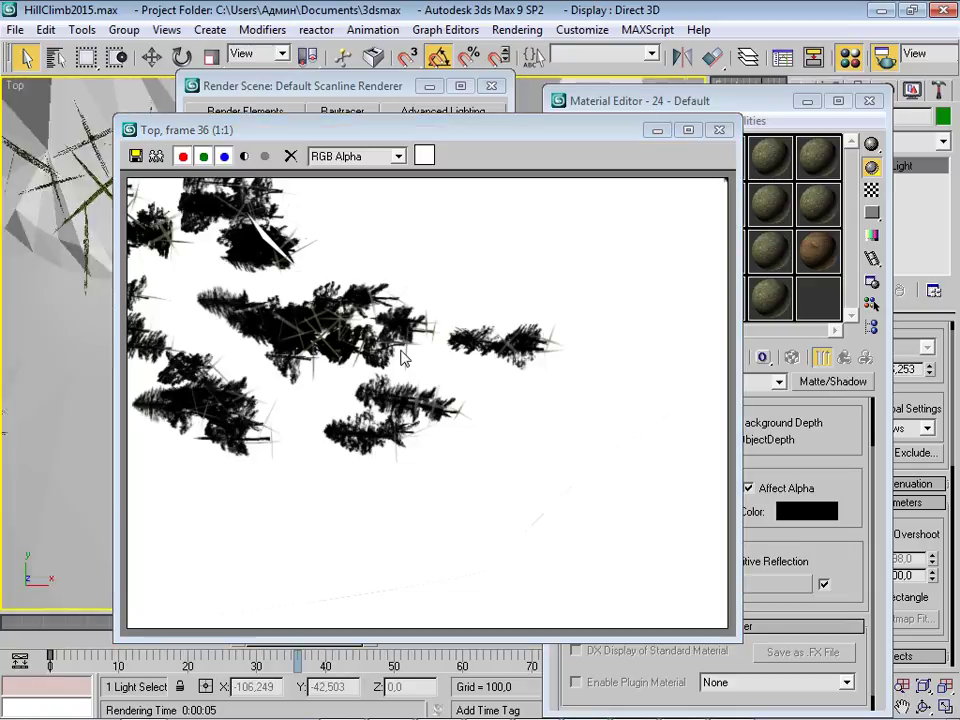
scroll(400, 365, down, 1)
scroll(400, 372, up, 2)
middle_drag(400, 372, 392, 272)
scroll(303, 319, down, 1)
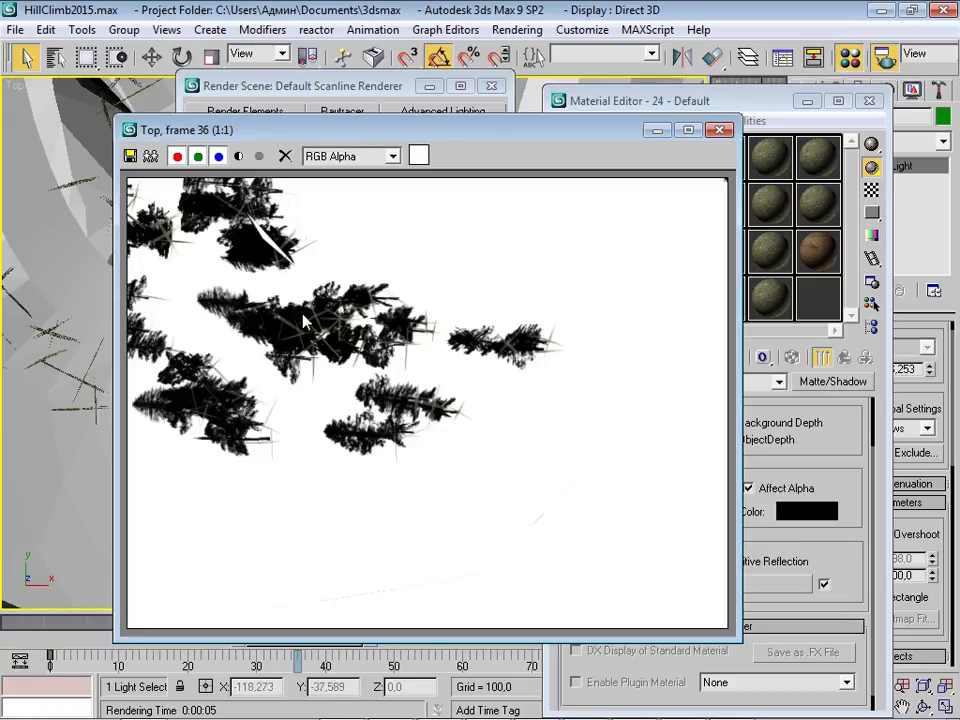
scroll(283, 370, up, 1)
scroll(290, 372, down, 1)
scroll(450, 430, up, 2)
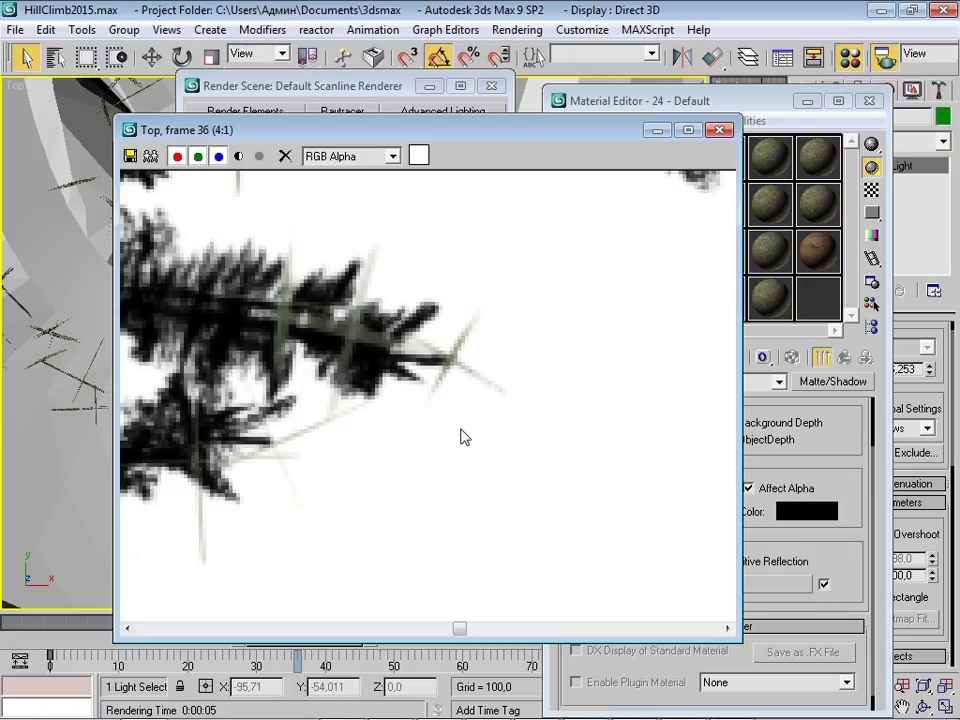
scroll(433, 405, down, 1)
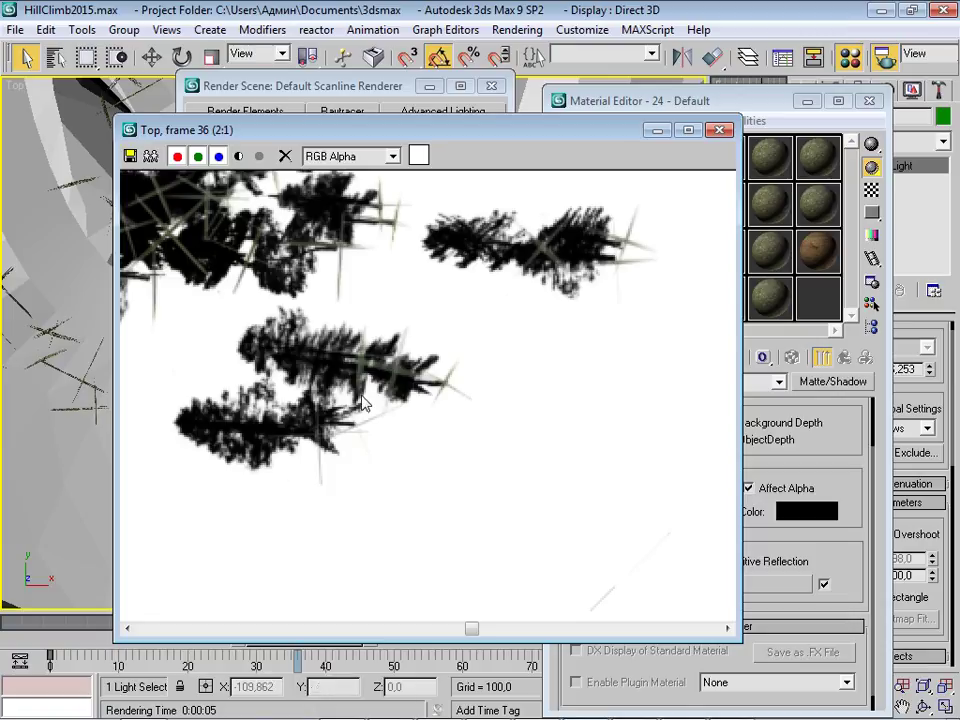
scroll(345, 375, down, 1)
scroll(325, 380, down, 1)
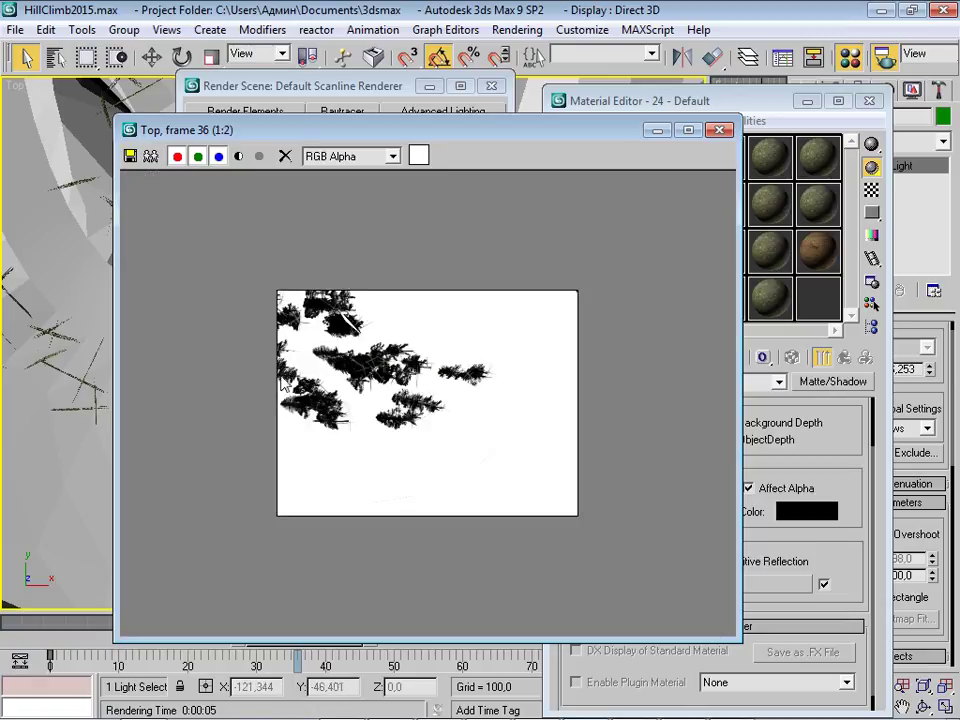
scroll(338, 350, up, 1)
Close the rendered shadow preview and the Render Scene dialog.
scroll(323, 378, down, 1)
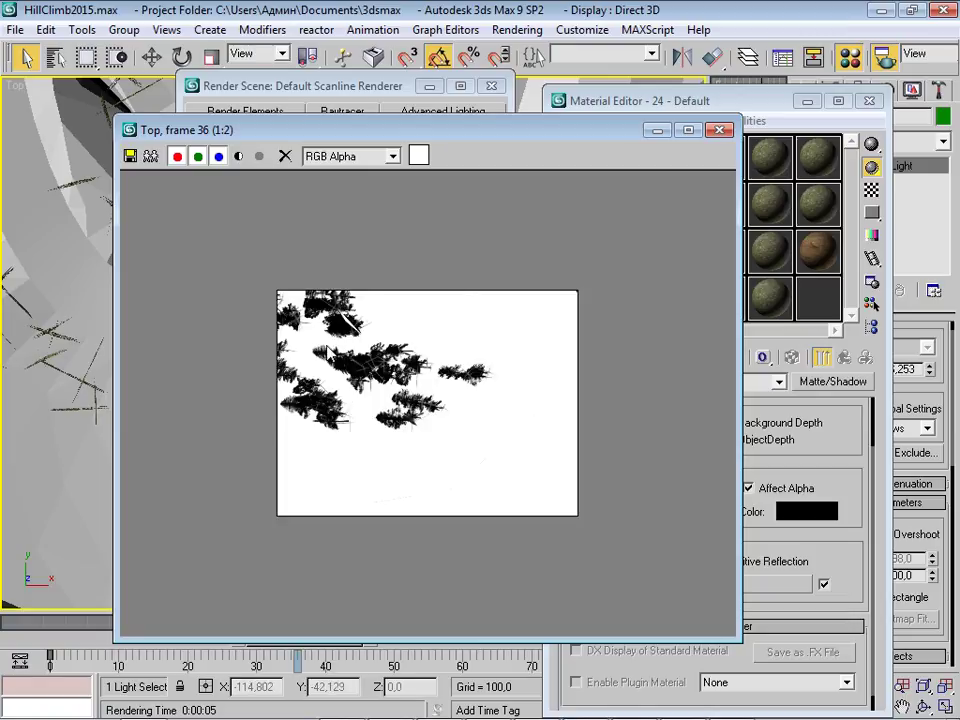
scroll(326, 392, up, 1)
click(727, 135)
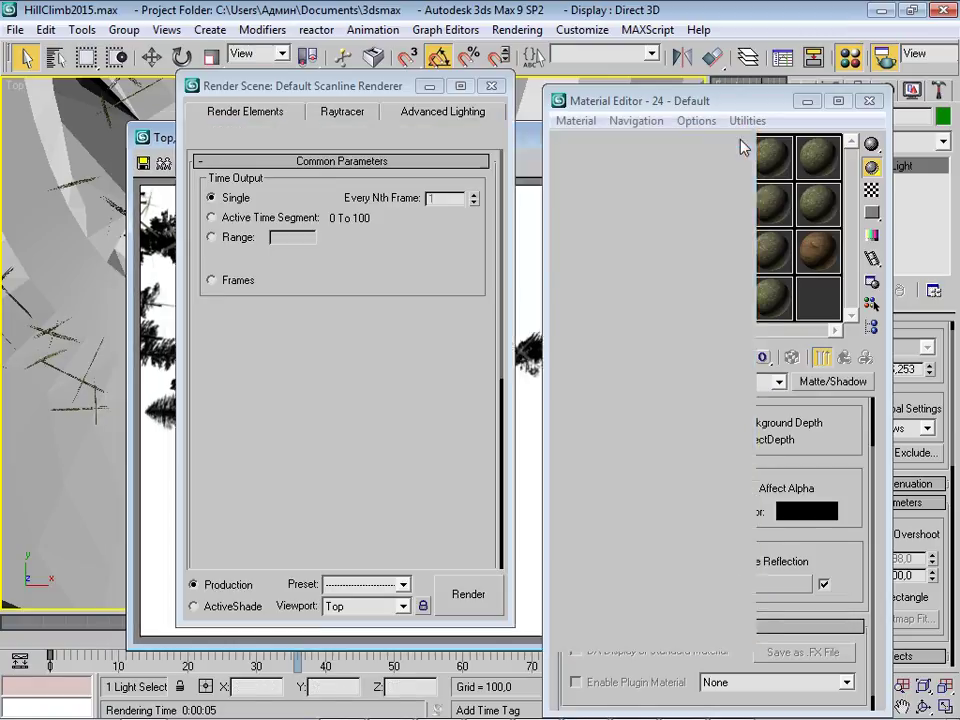
drag(363, 96, 343, 247)
drag(721, 100, 738, 476)
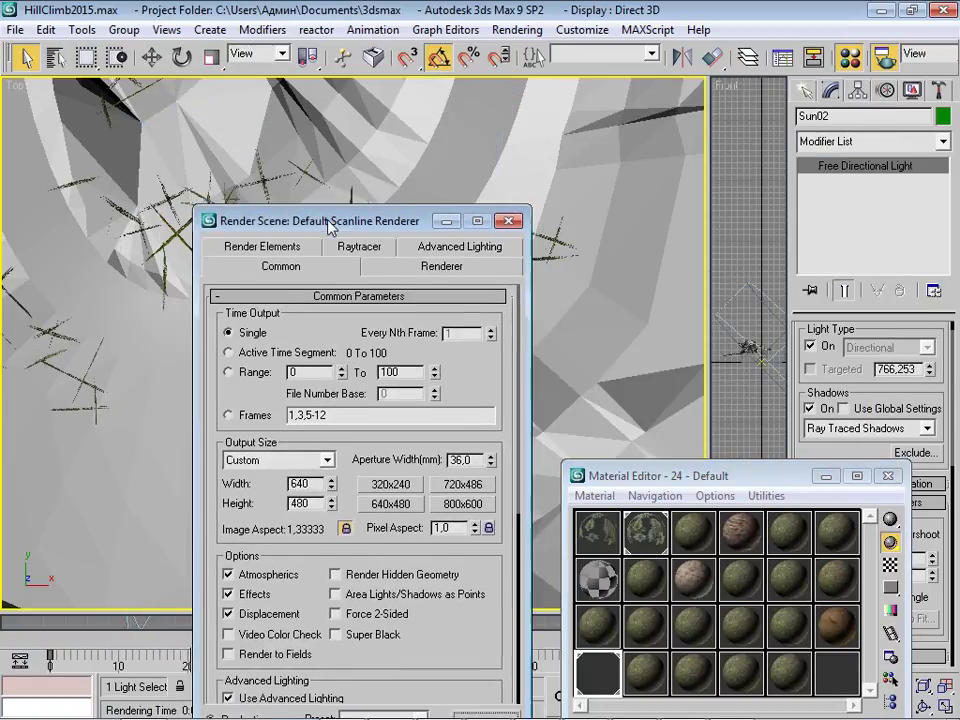
click(476, 236)
Drag the green-brown terrain material from the Material Editor onto the track mesh.
scroll(411, 253, down, 3)
scroll(400, 235, down, 3)
scroll(300, 268, up, 2)
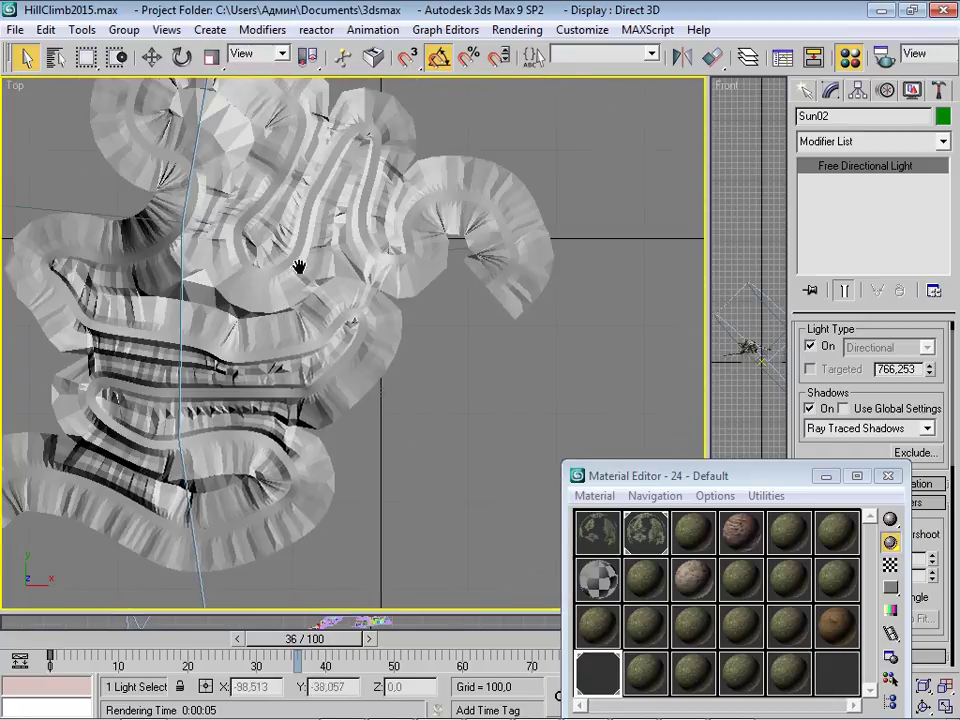
scroll(380, 290, down, 2)
scroll(383, 297, up, 1)
drag(680, 476, 394, 651)
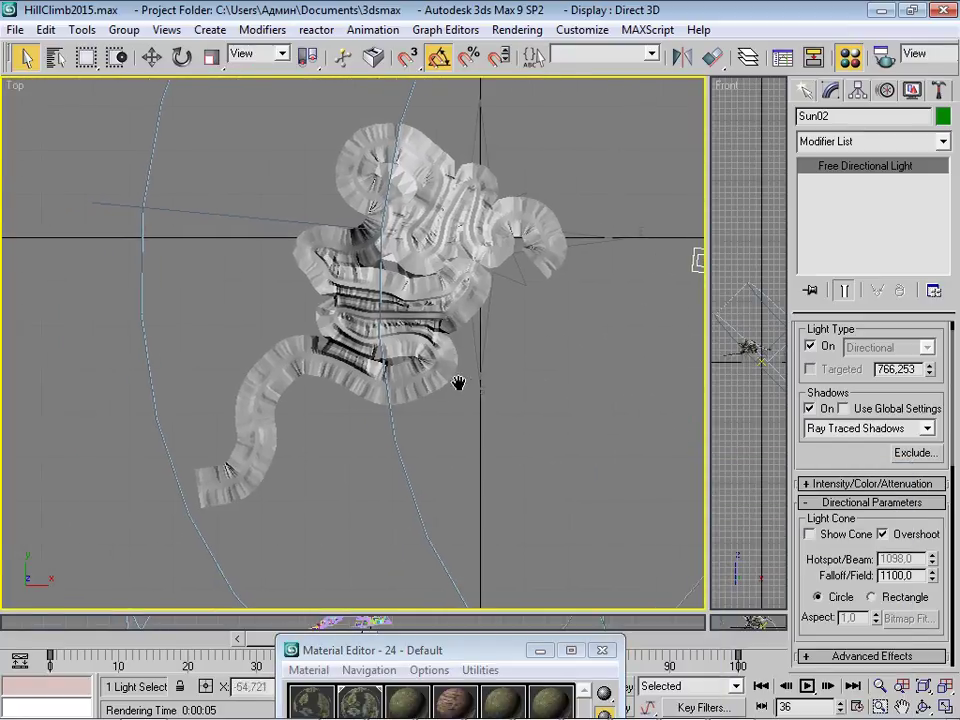
mouse_move(238, 393)
middle_down()
mouse_move(283, 433)
mouse_move(266, 379)
middle_up()
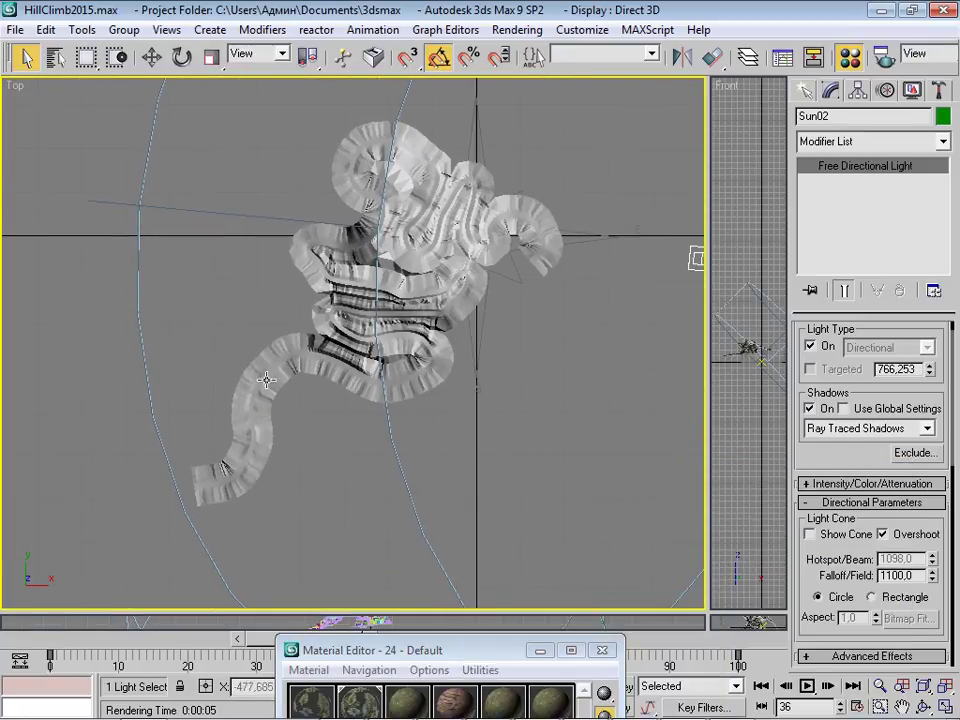
middle_drag(404, 208, 442, 168)
drag(400, 650, 640, 308)
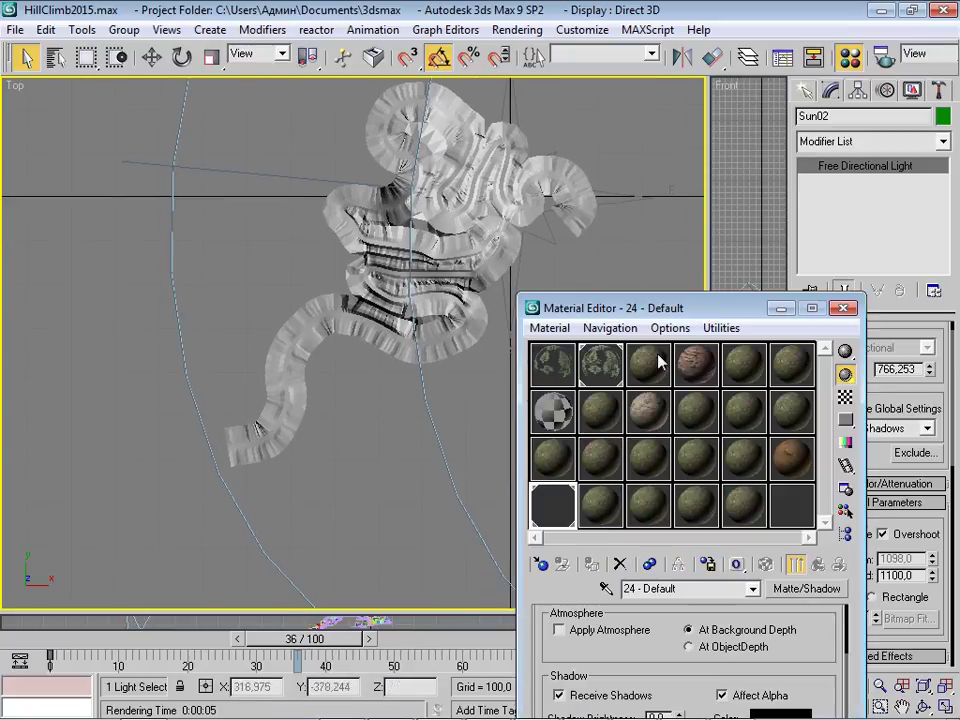
drag(318, 395, 345, 396)
Zoom and pan the Top view to check the textured track.
scroll(345, 396, up, 5)
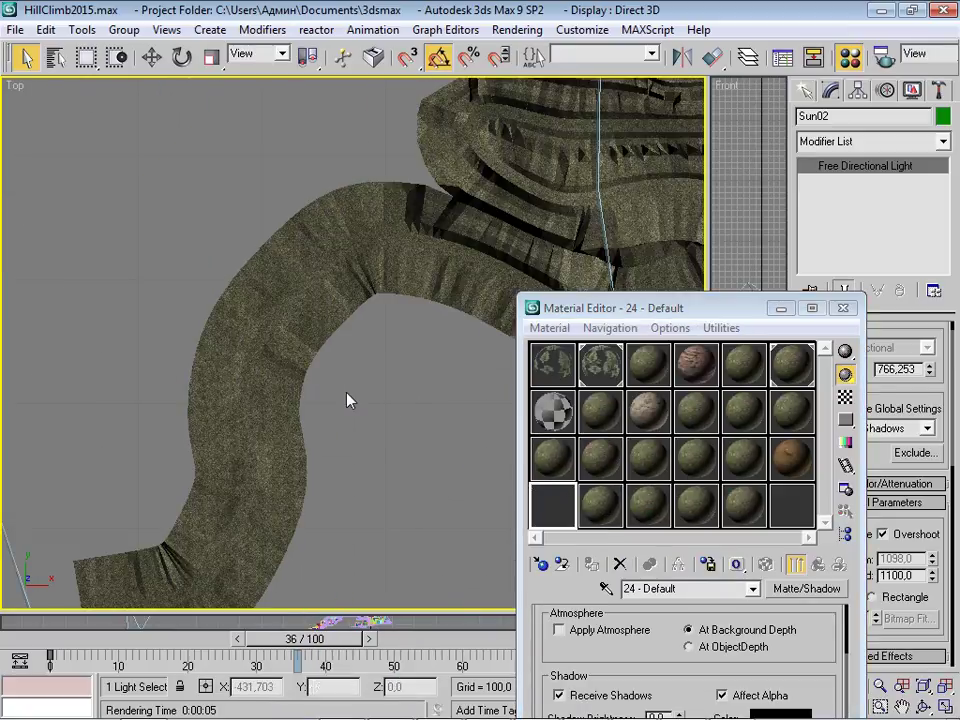
scroll(347, 399, up, 3)
scroll(326, 429, up, 2)
middle_drag(390, 362, 251, 386)
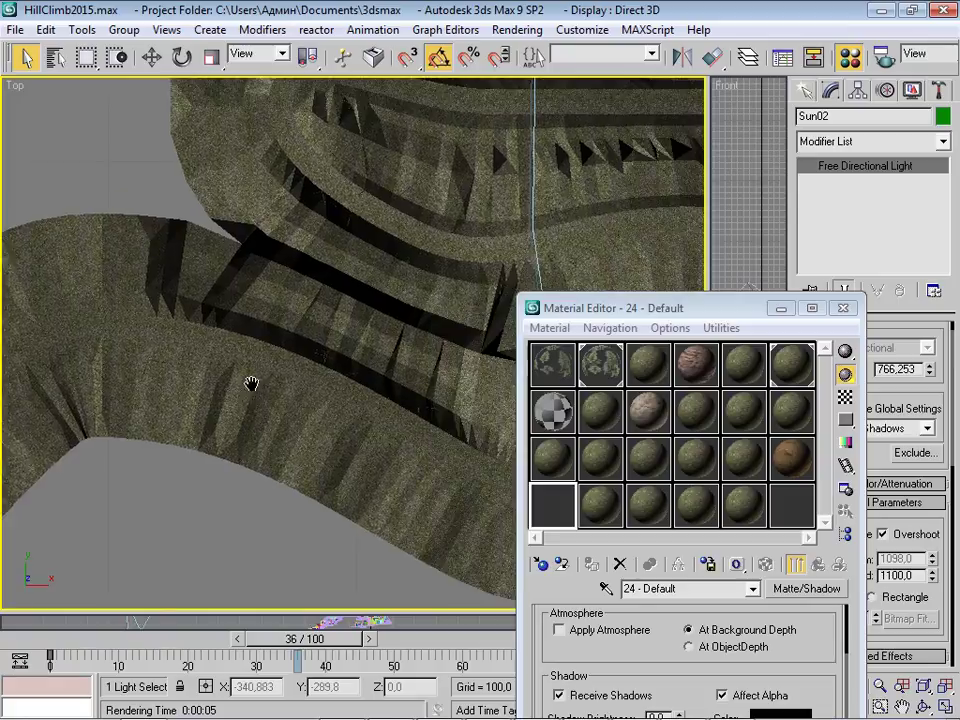
scroll(377, 375, up, 4)
scroll(400, 358, down, 4)
scroll(400, 358, down, 5)
scroll(364, 340, down, 1)
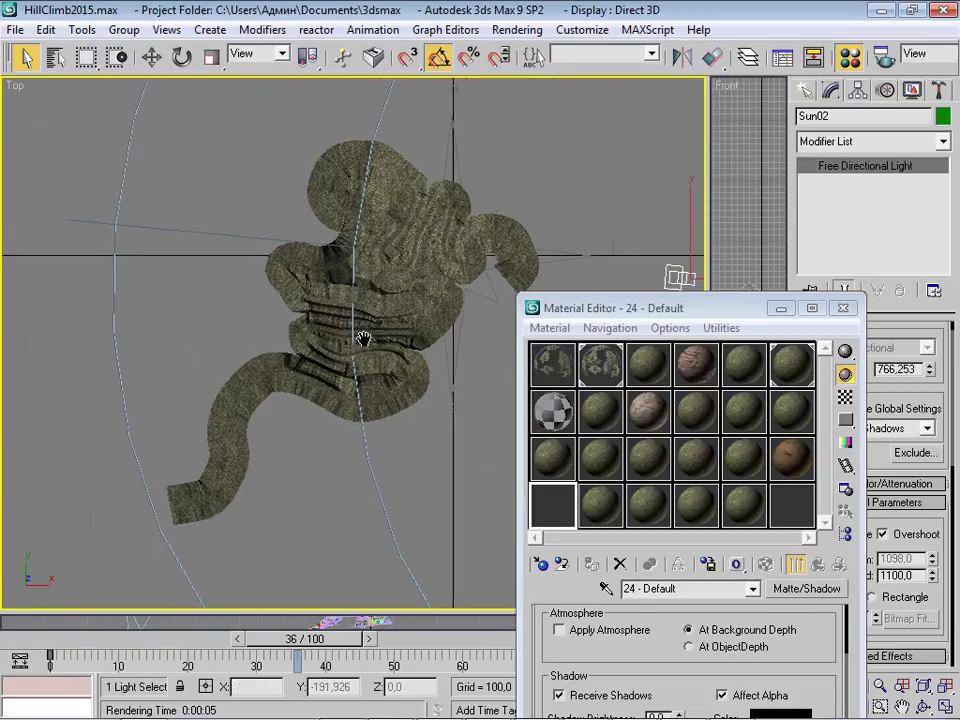
scroll(362, 350, up, 5)
scroll(350, 348, down, 4)
scroll(214, 231, down, 3)
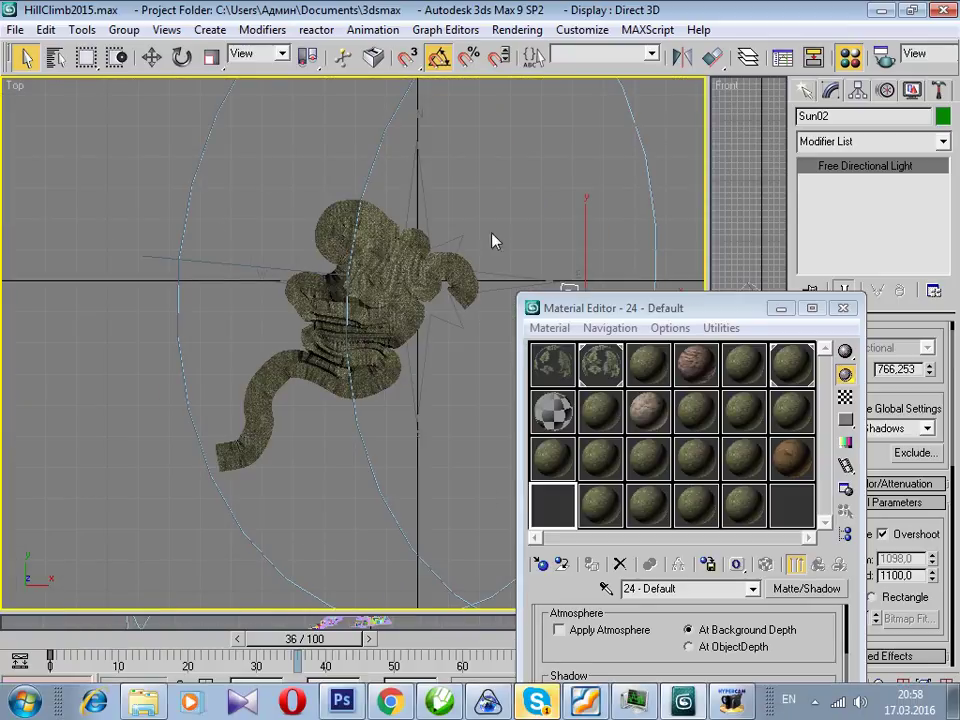
middle_drag(383, 432, 399, 438)
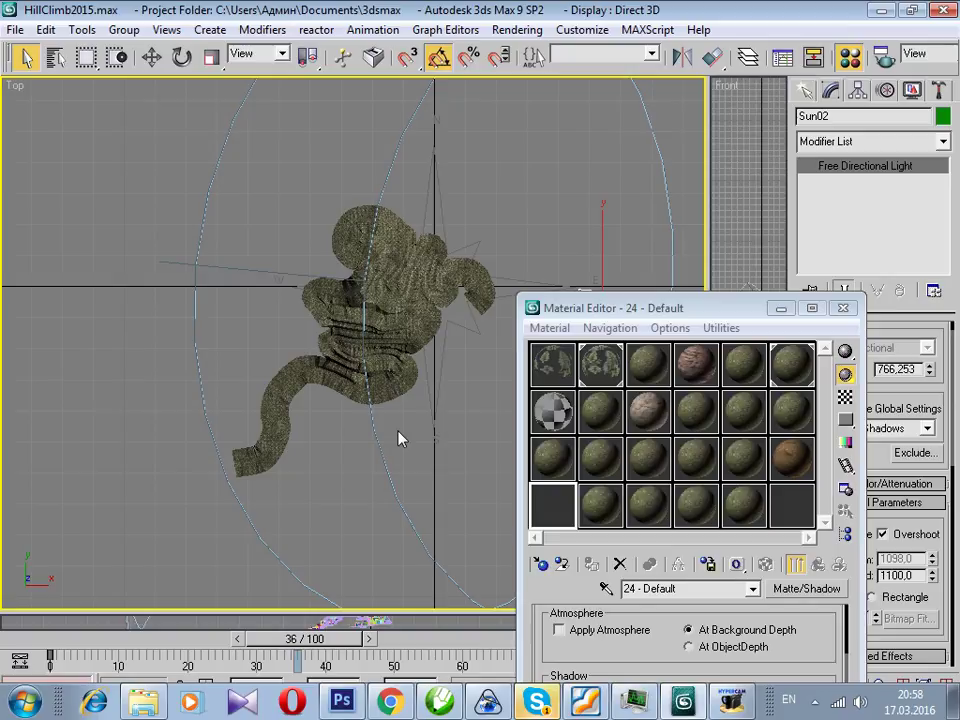
Add a UVW Map modifier to the terrain mesh MeshData318.
click(410, 452)
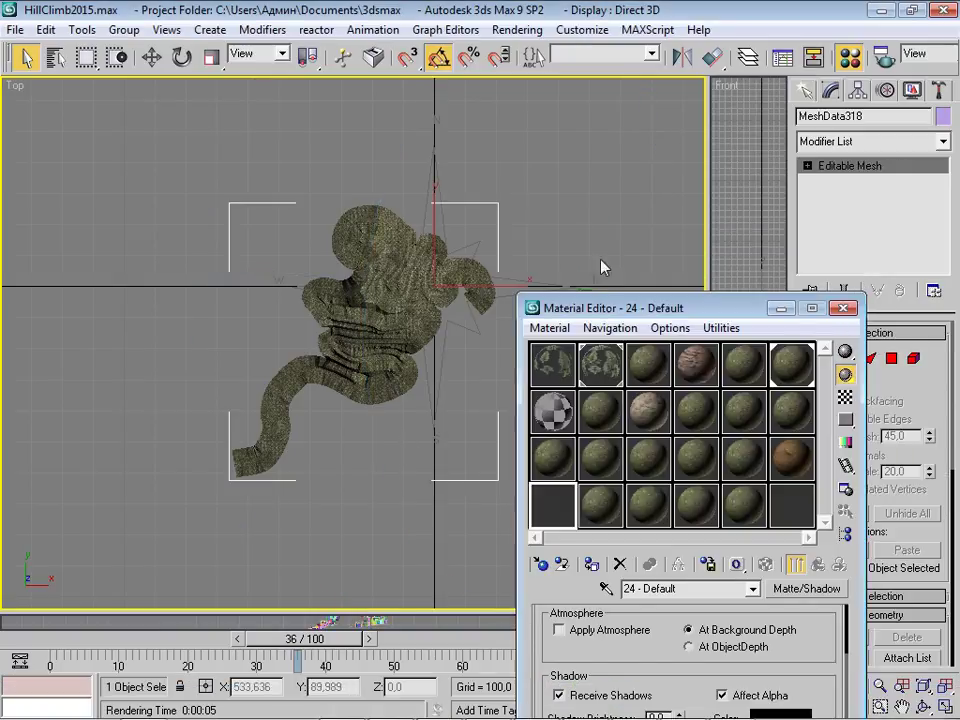
mouse_move(600, 308)
mouse_down()
mouse_move(578, 397)
mouse_move(490, 574)
mouse_up()
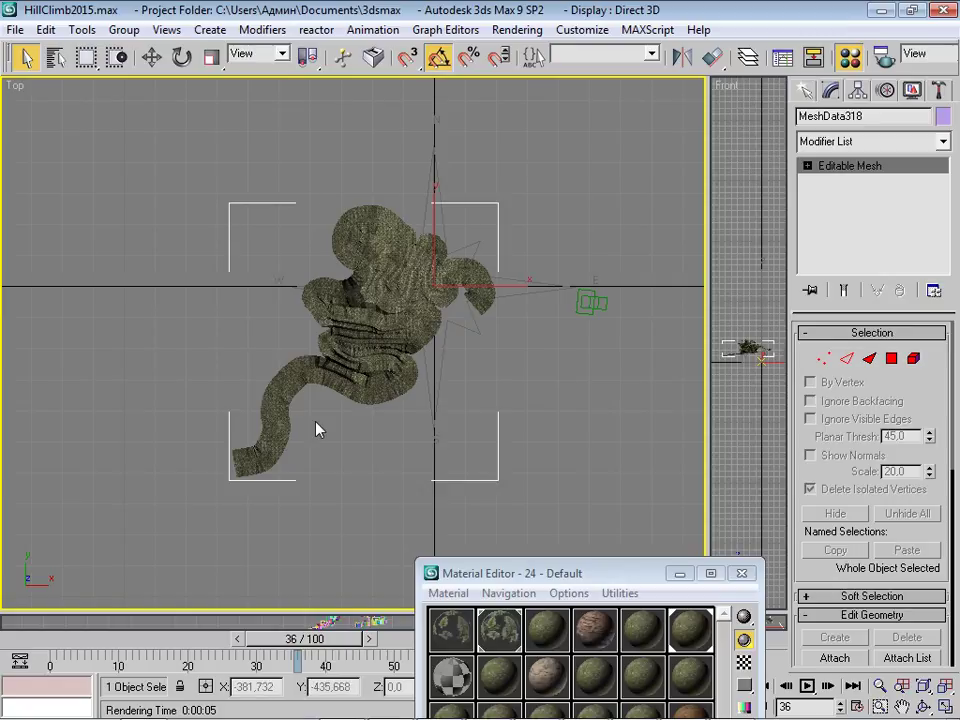
click(862, 145)
scroll(840, 450, down, 8)
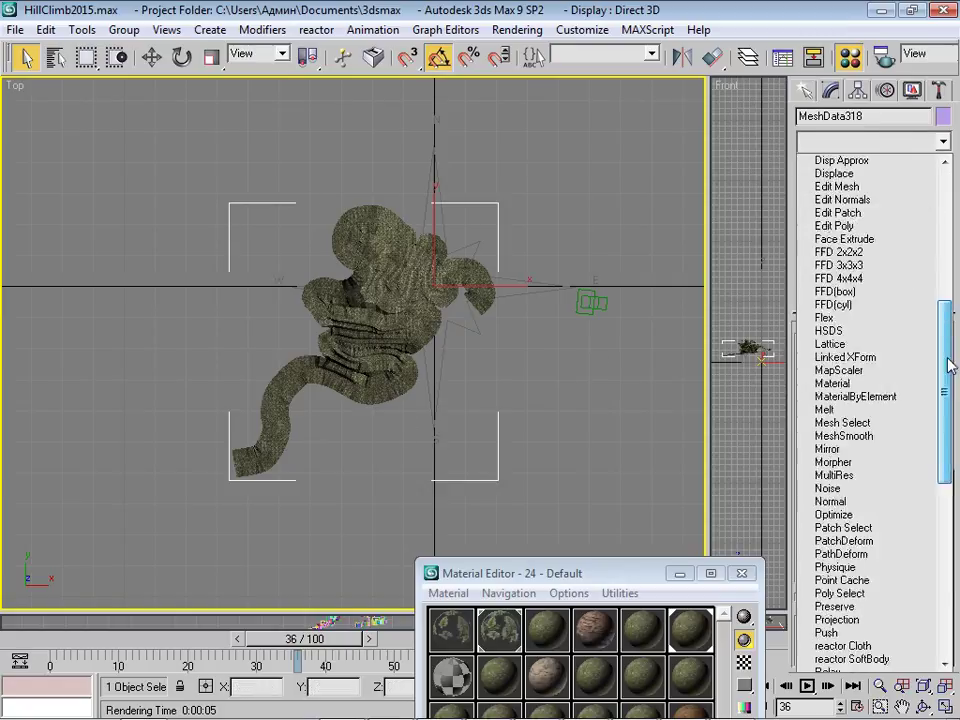
scroll(830, 530, down, 10)
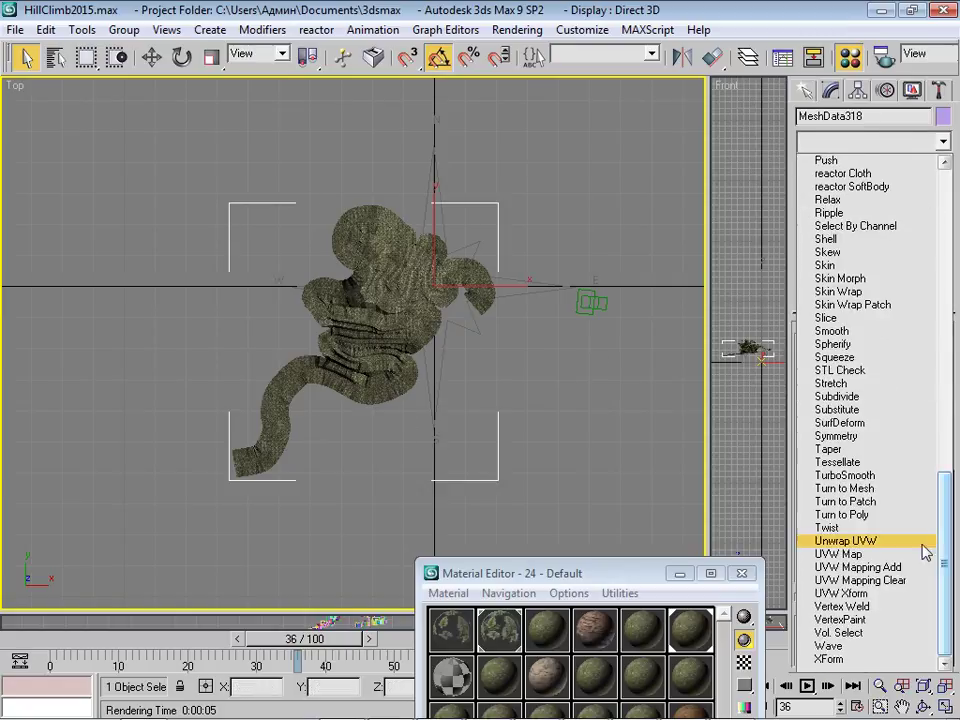
click(837, 554)
Set UVW Map alignment to Y, turn off Real-World Map Size, and fit the gizmo.
drag(645, 575, 508, 652)
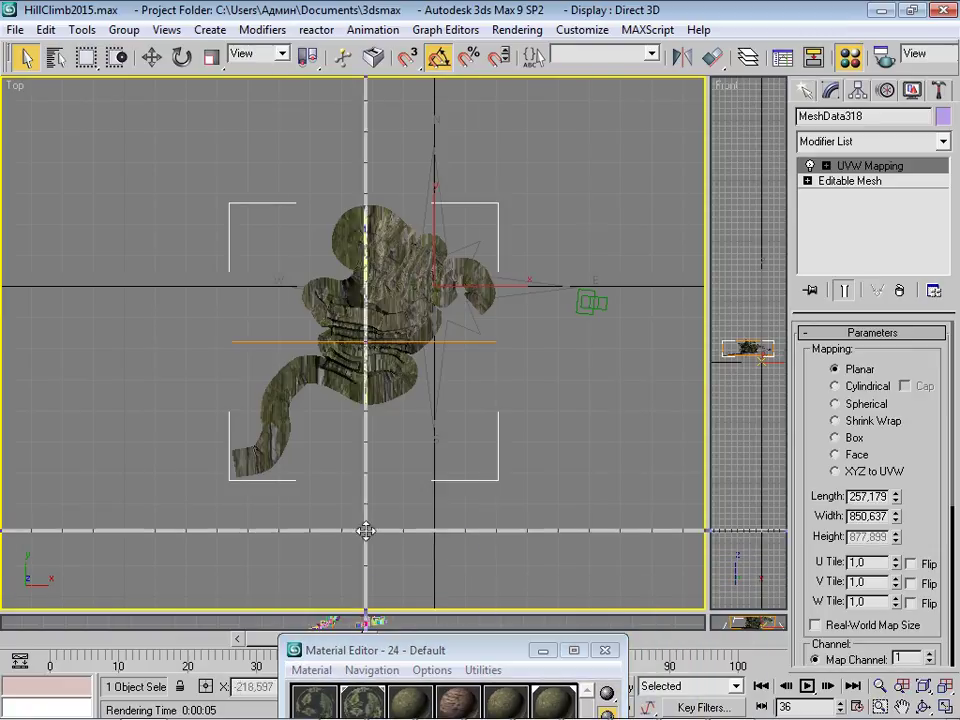
key(alt+w)
drag(250, 532, 228, 199)
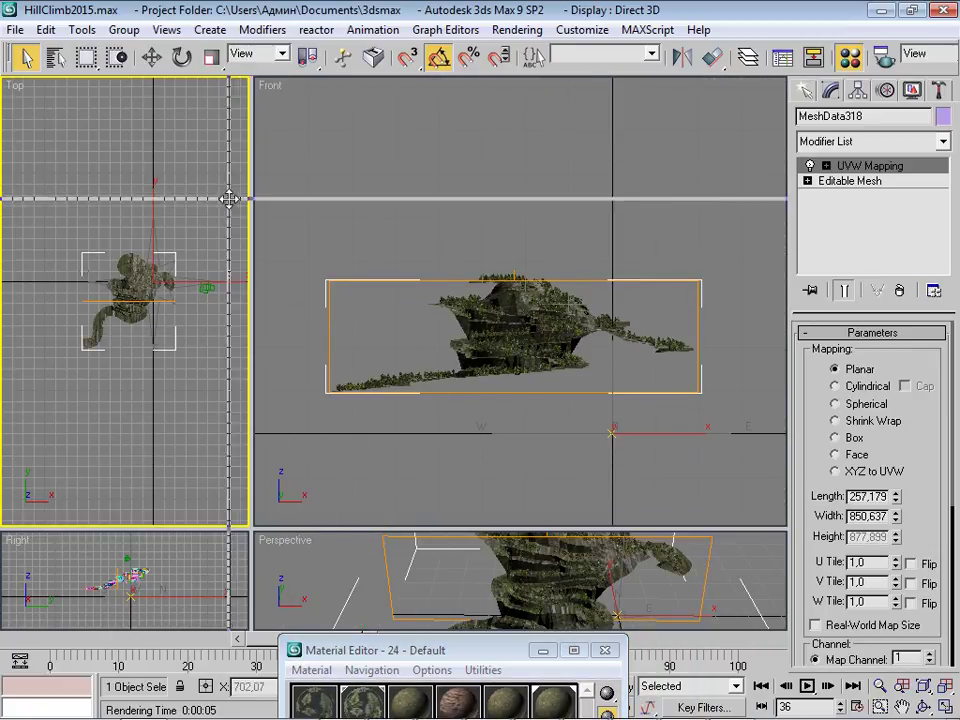
drag(955, 500, 950, 330)
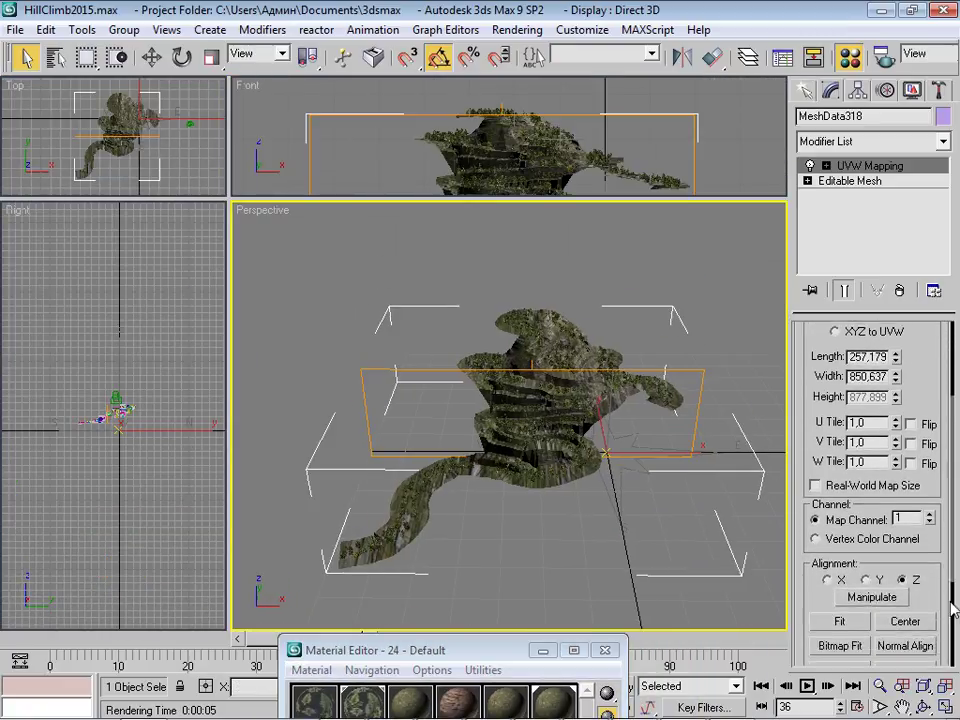
click(866, 638)
alt+middle_drag(640, 420, 681, 368)
drag(797, 527, 797, 413)
click(815, 430)
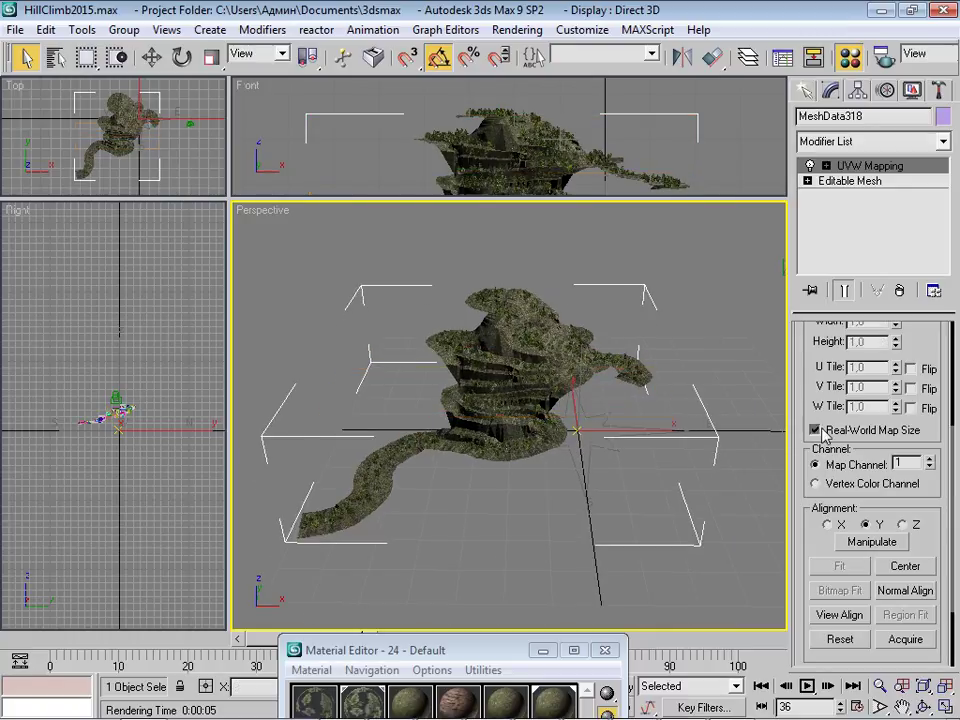
click(815, 430)
Orbit and zoom the Perspective view to a steeper top-down angle on the terrain.
middle_drag(658, 379, 670, 342)
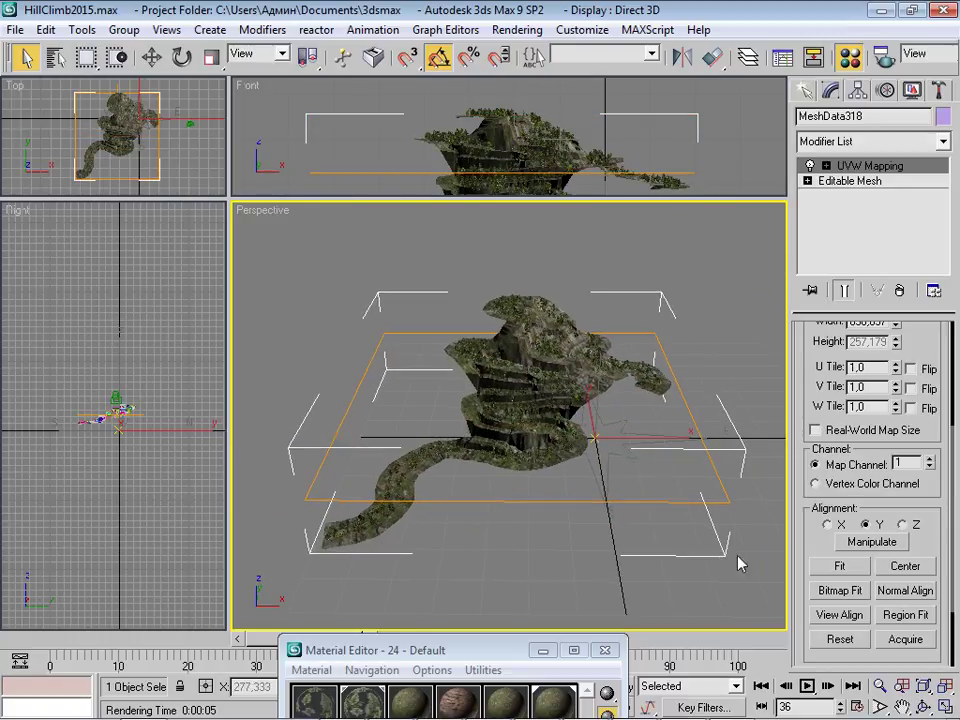
middle_drag(515, 361, 503, 349)
mouse_move(690, 525)
alt+middle_down()
mouse_move(570, 398)
mouse_move(229, 201)
alt+middle_up()
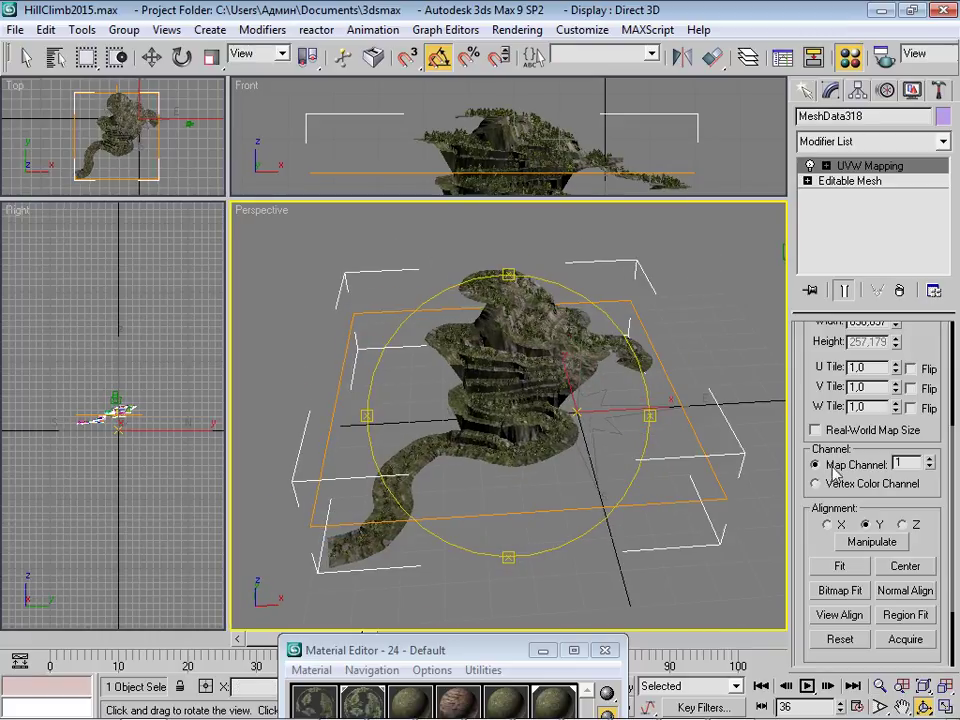
scroll(948, 510, up, 3)
scroll(948, 510, down, 5)
scroll(884, 484, up, 3)
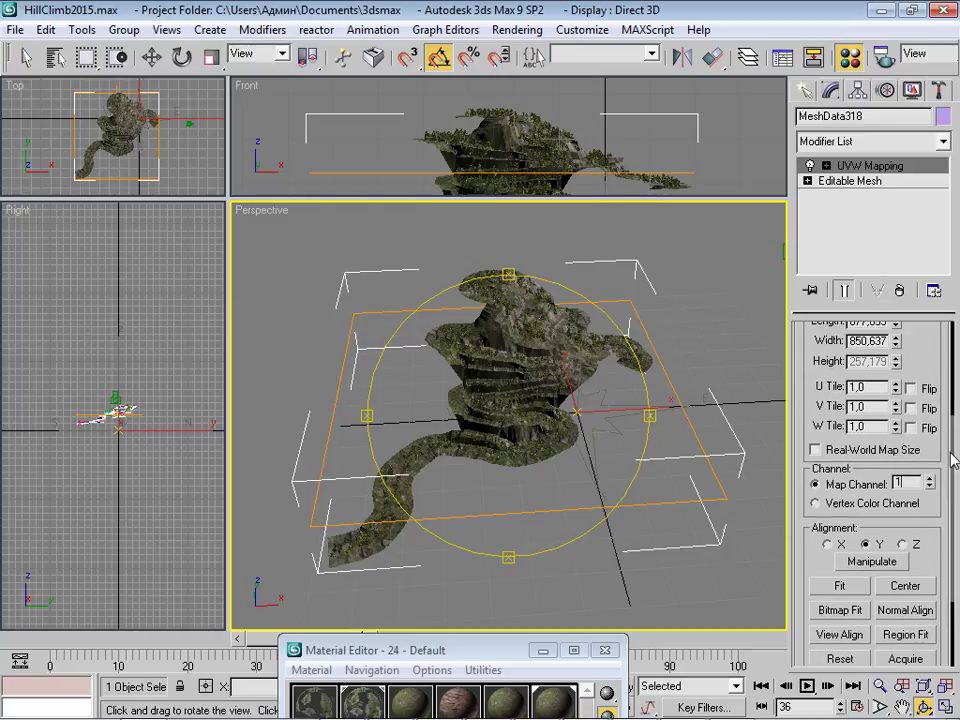
drag(955, 478, 955, 306)
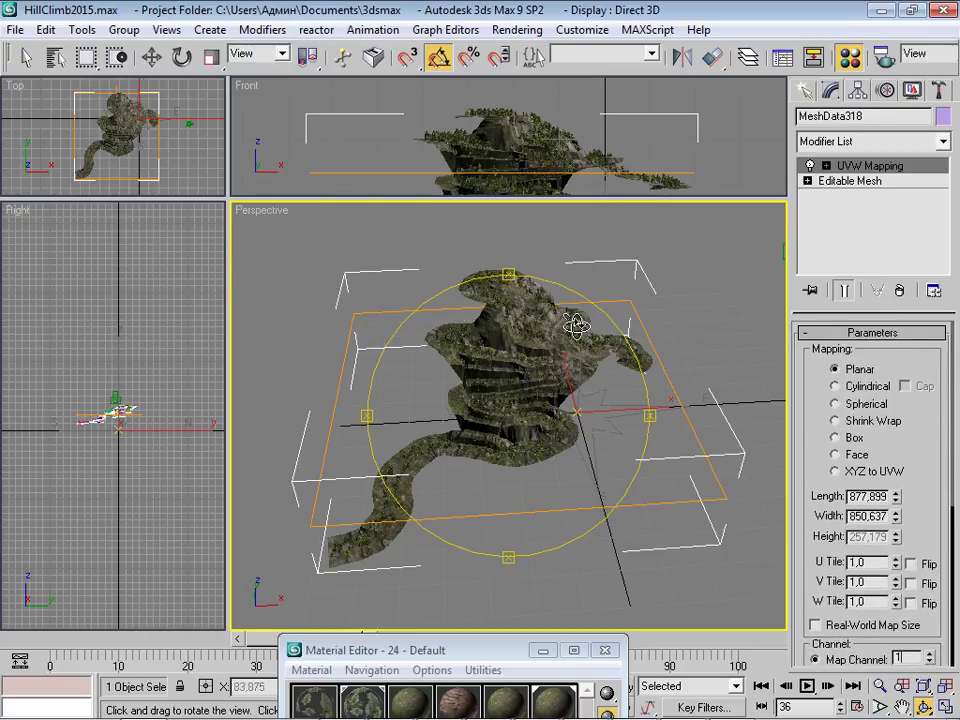
Restore four equal viewports, make Top active, and reselect MeshData318.
right_click(232, 200)
click(262, 210)
click(257, 139)
click(26, 57)
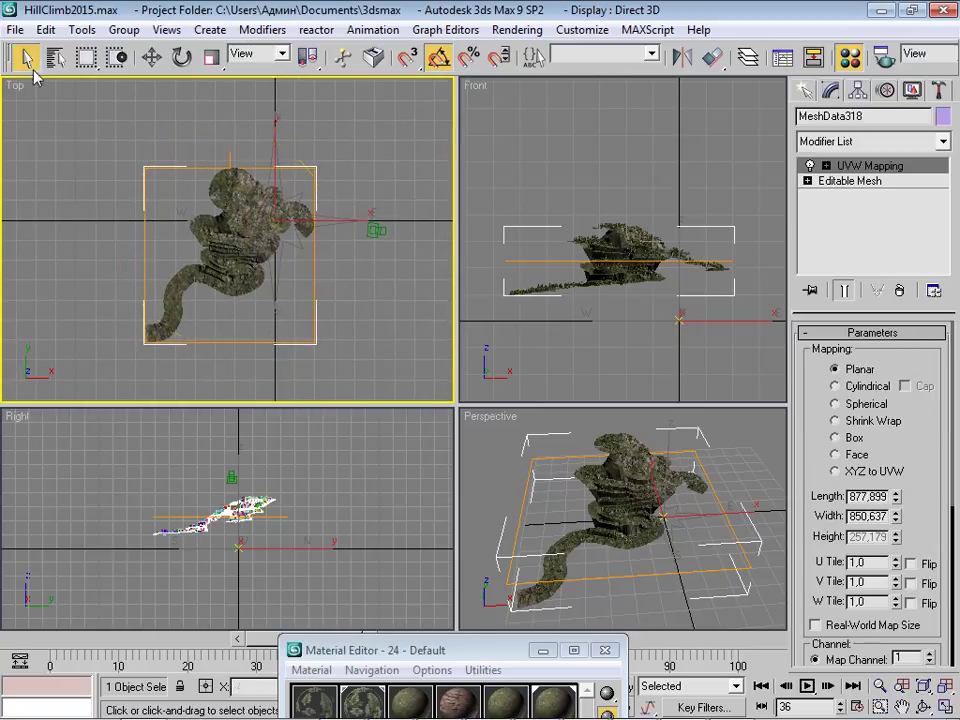
click(150, 170)
click(268, 278)
middle_drag(373, 304, 391, 308)
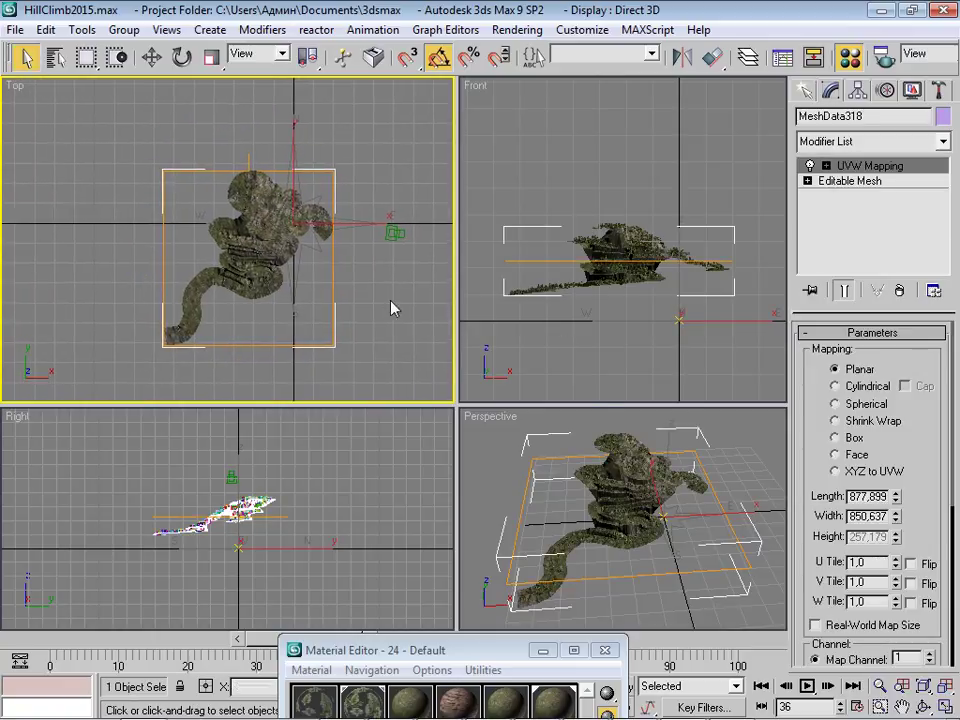
Add a ShadowsMap bake element in Render To Texture.
click(497, 30)
click(570, 135)
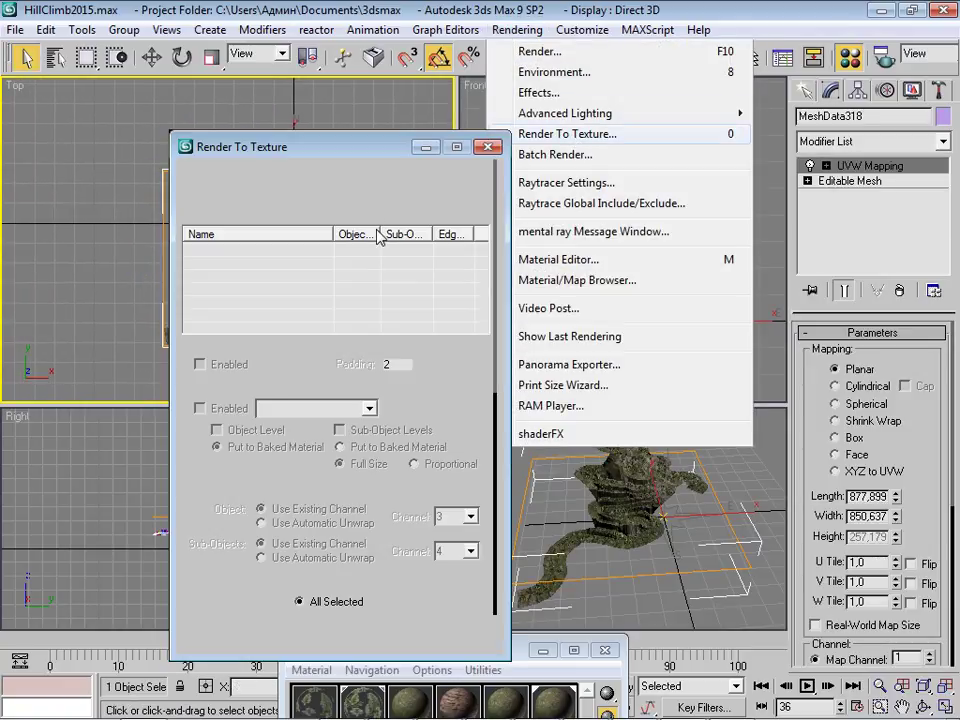
drag(353, 150, 482, 100)
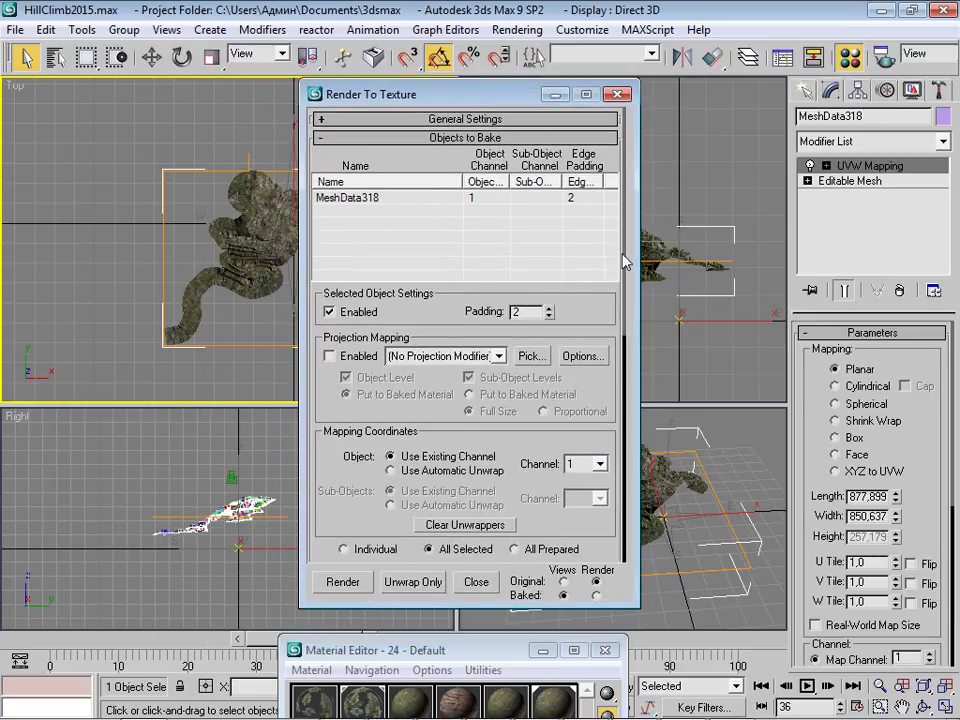
drag(625, 262, 624, 386)
click(396, 481)
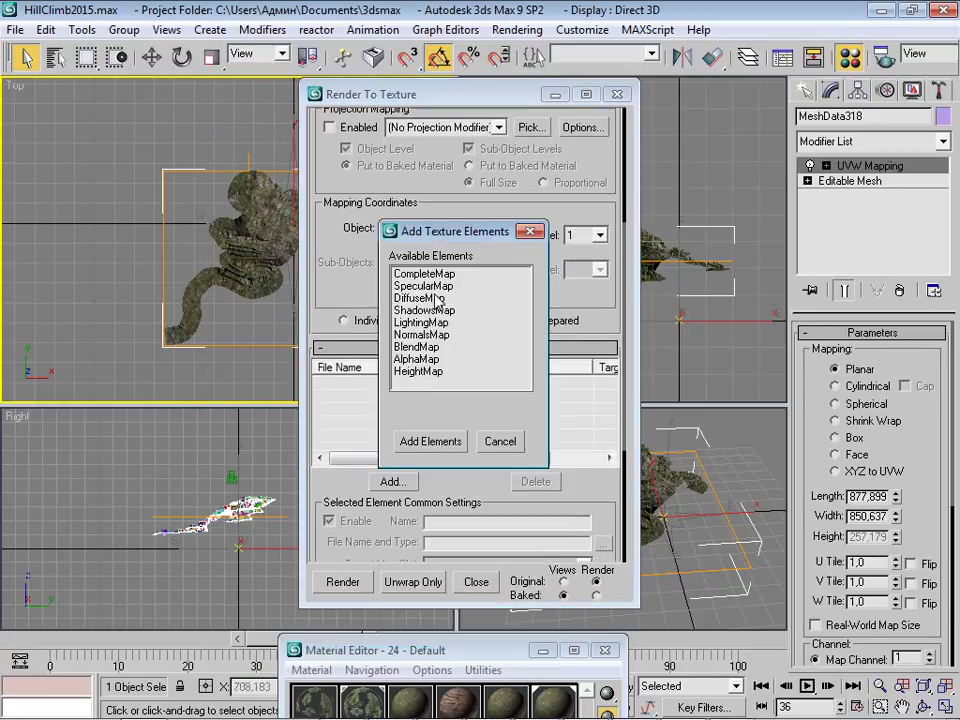
double_click(422, 310)
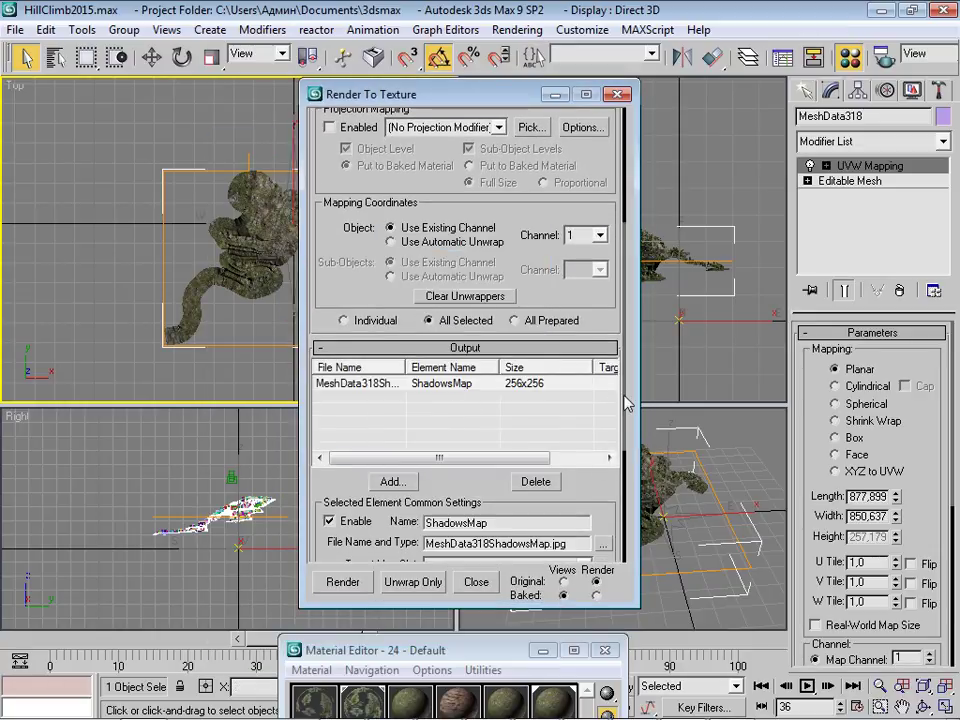
Save the ShadowsMap output as shadowMap_01 JPEG, quality 100, in the Richard Burns Rally folder.
drag(627, 402, 615, 497)
click(603, 418)
click(571, 180)
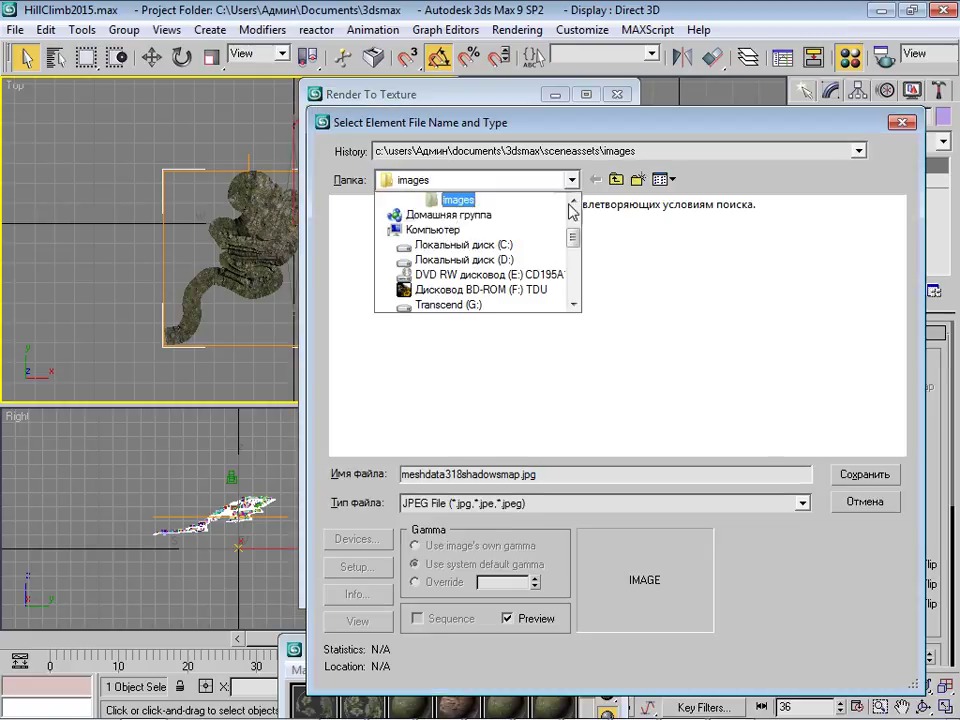
click(460, 244)
double_click(375, 240)
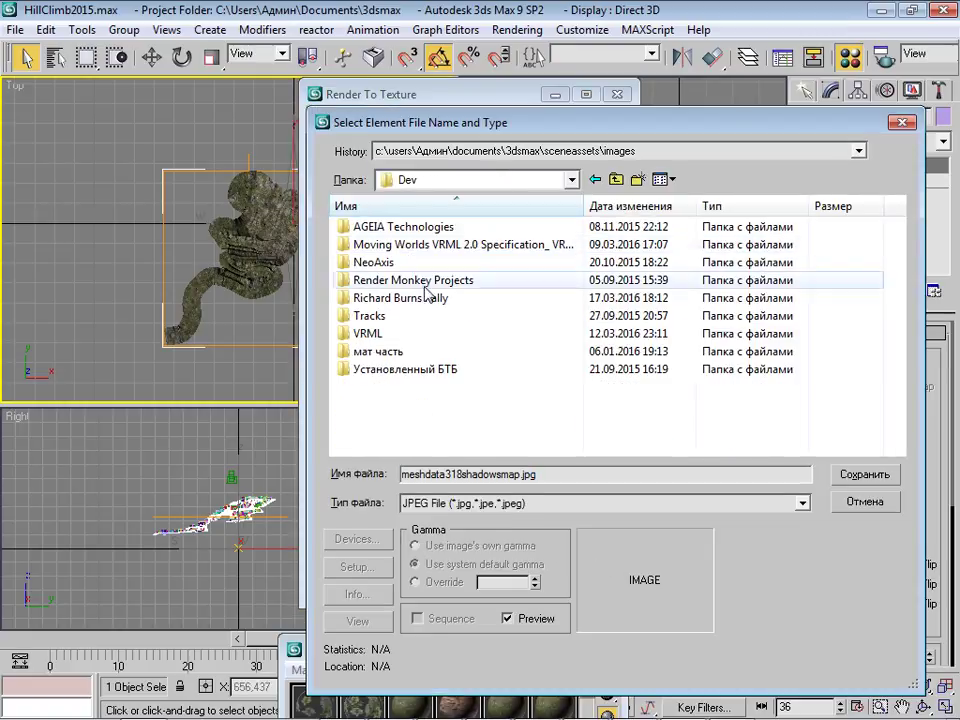
double_click(402, 300)
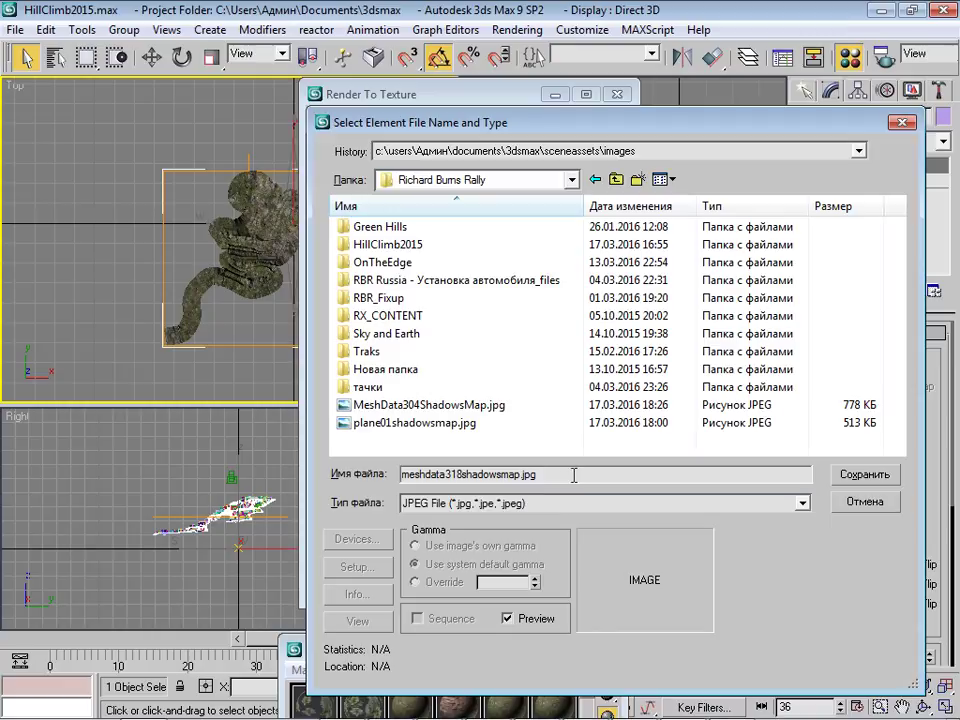
drag(574, 475, 397, 470)
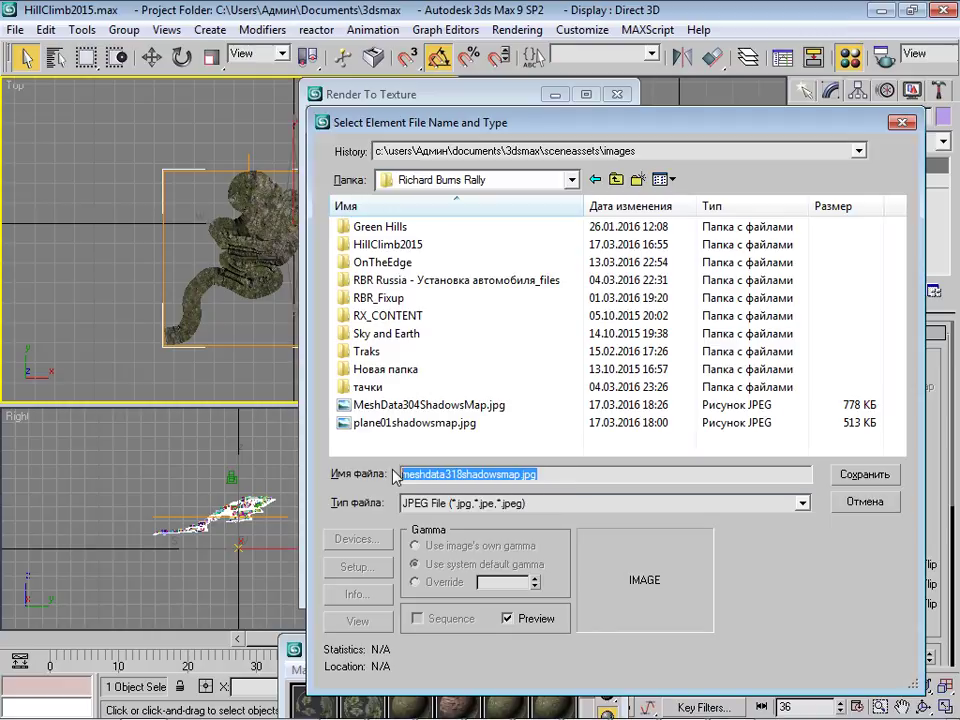
text(SM_01)
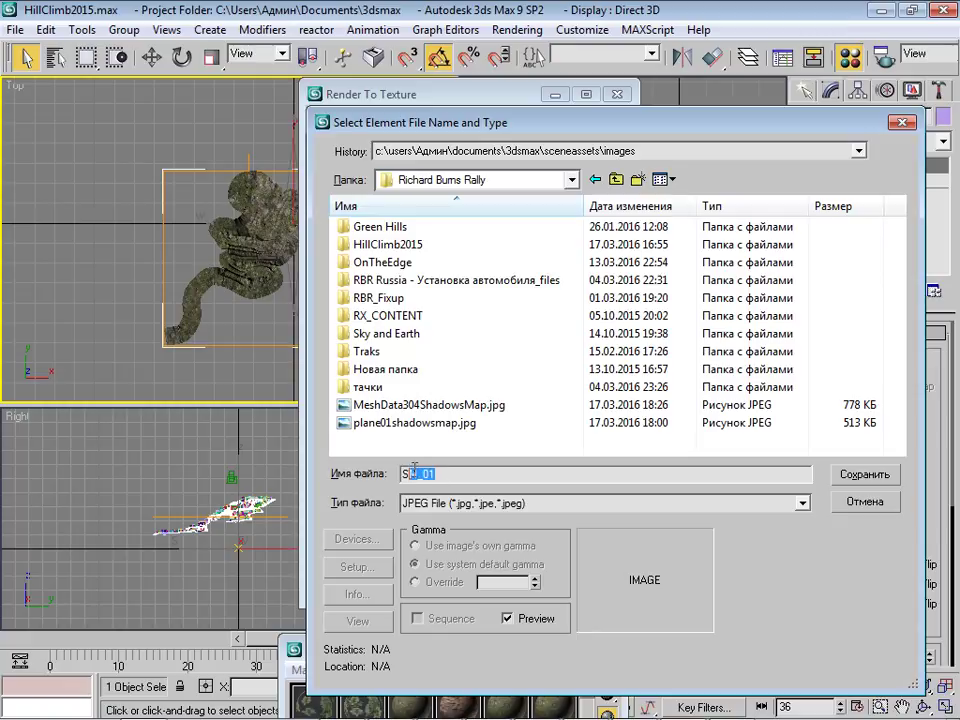
text(ba)
click(889, 488)
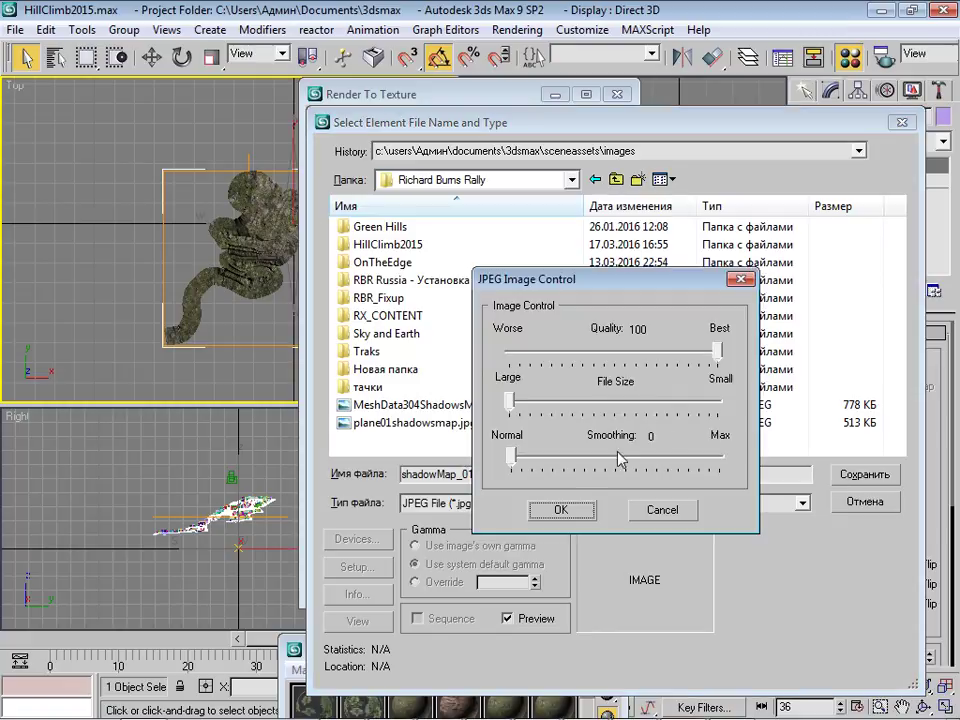
key(Return)
Set the bake output size to 1024×1024 and start the bake.
scroll(628, 418, down, 2)
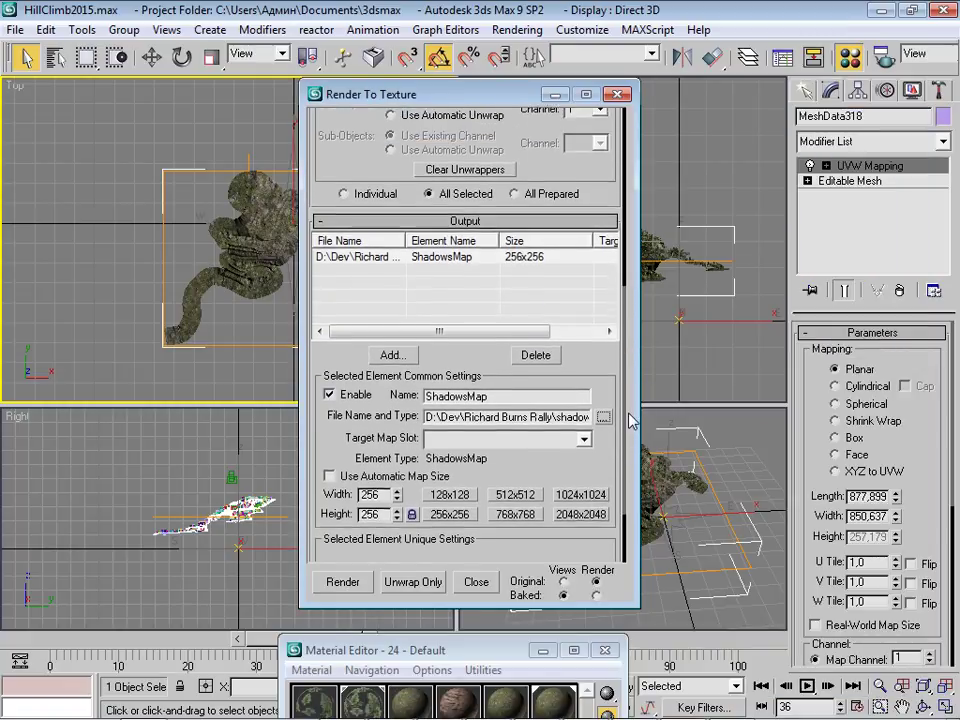
click(585, 453)
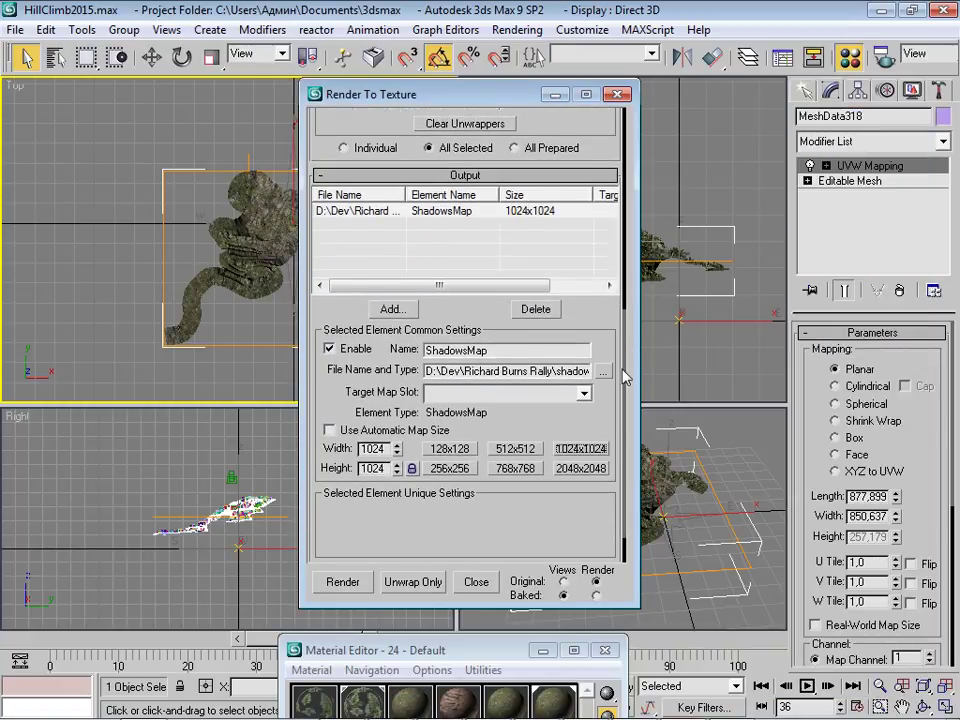
scroll(620, 462, down, 2)
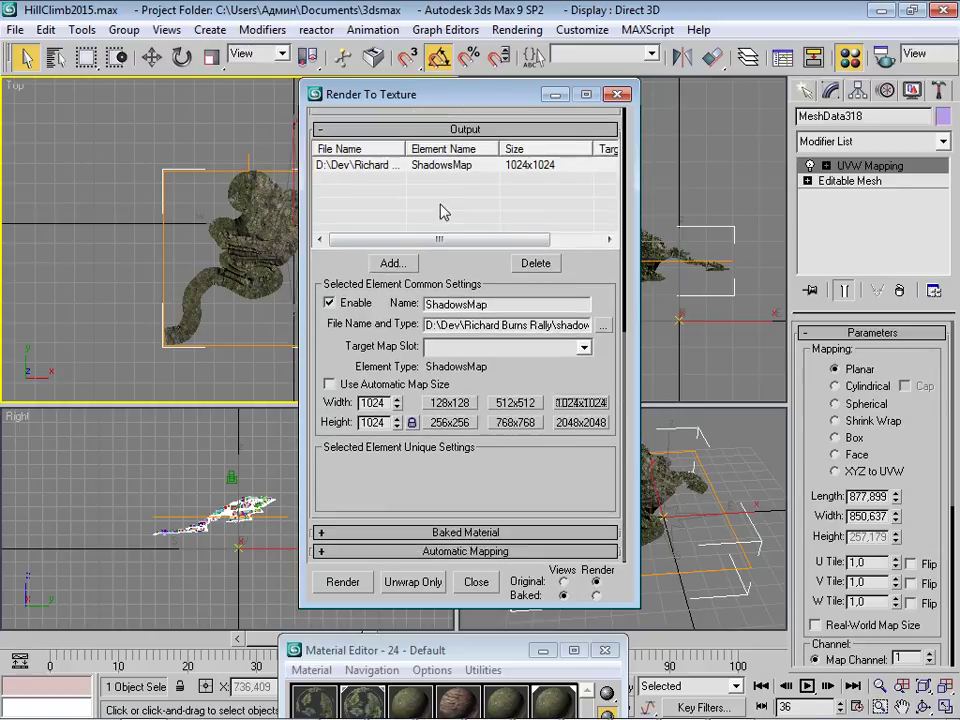
drag(480, 94, 677, 87)
click(545, 577)
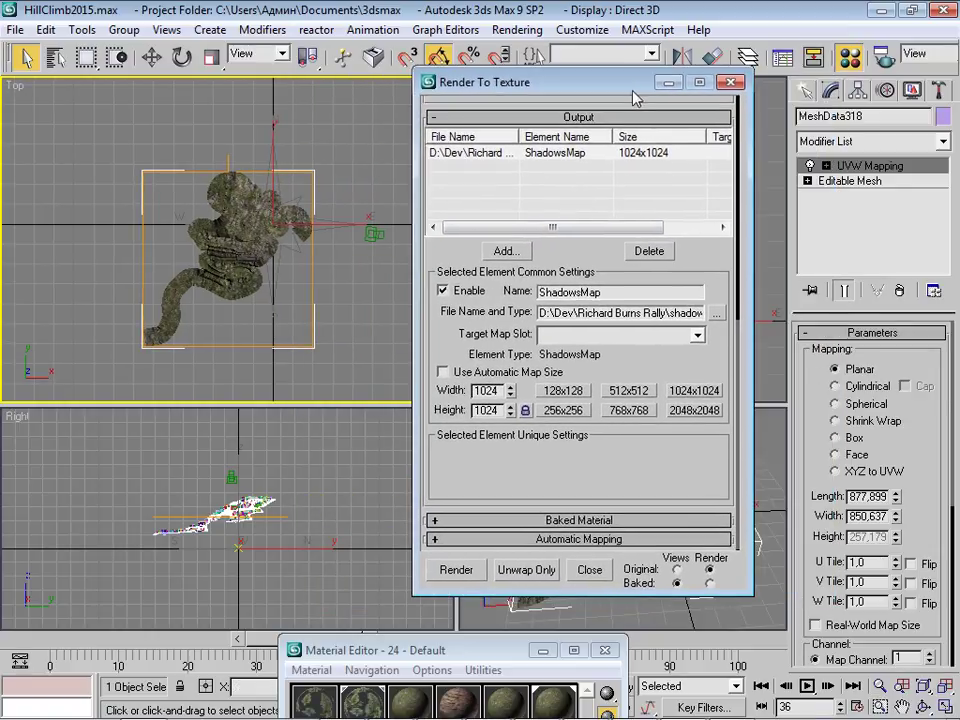
Continue past Missing Map Targets, review the black silhouette bake, and close its preview.
click(508, 529)
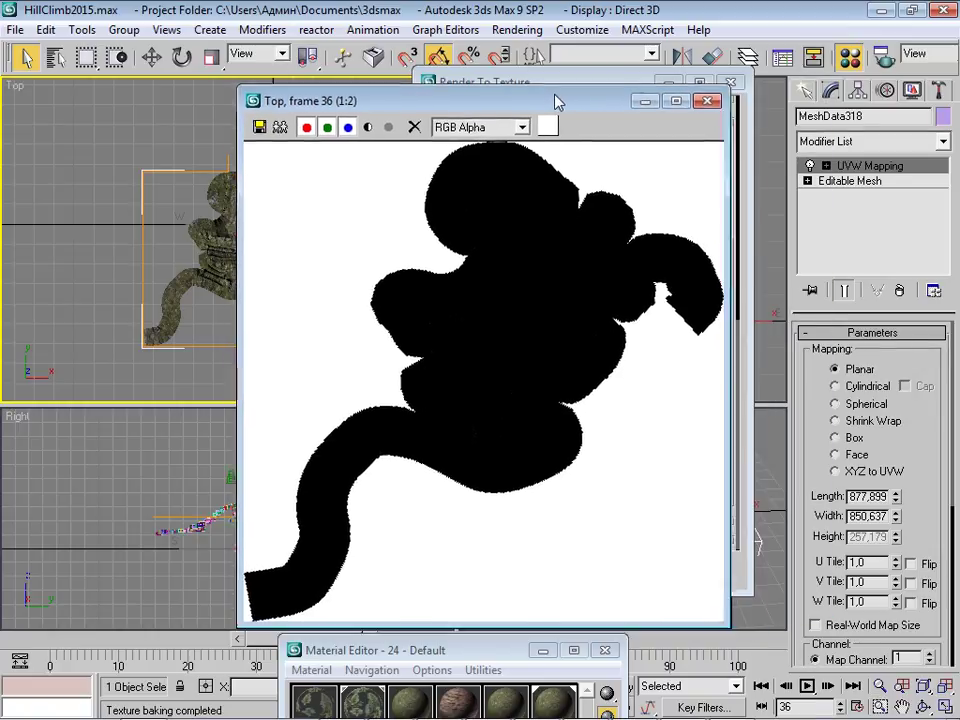
mouse_move(551, 105)
mouse_down()
mouse_move(686, 105)
mouse_move(599, 91)
mouse_up()
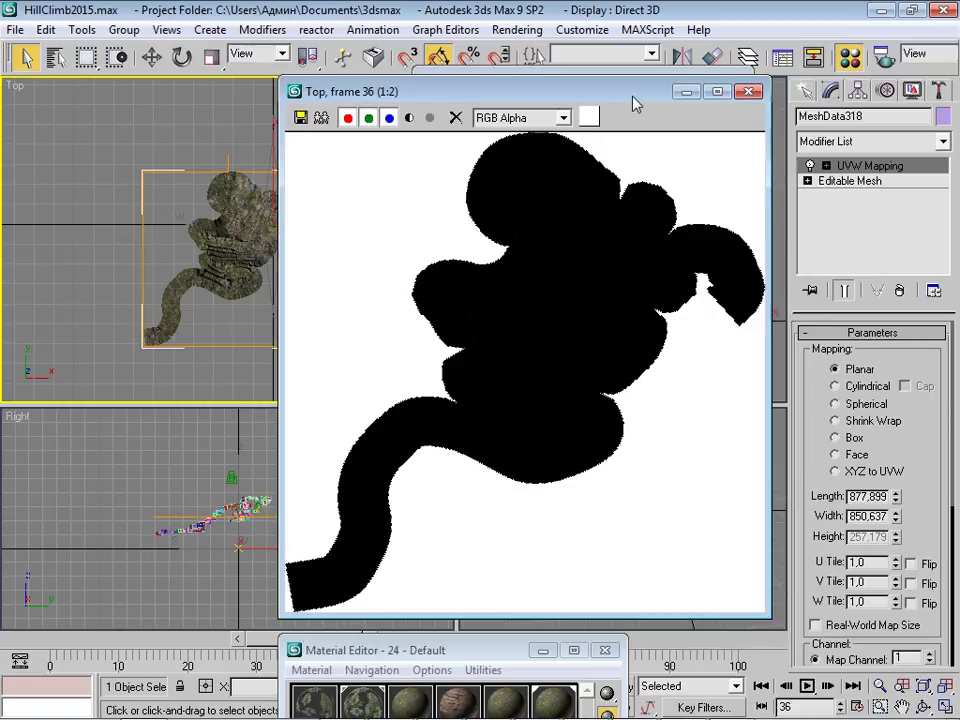
key(0)
drag(564, 97, 630, 104)
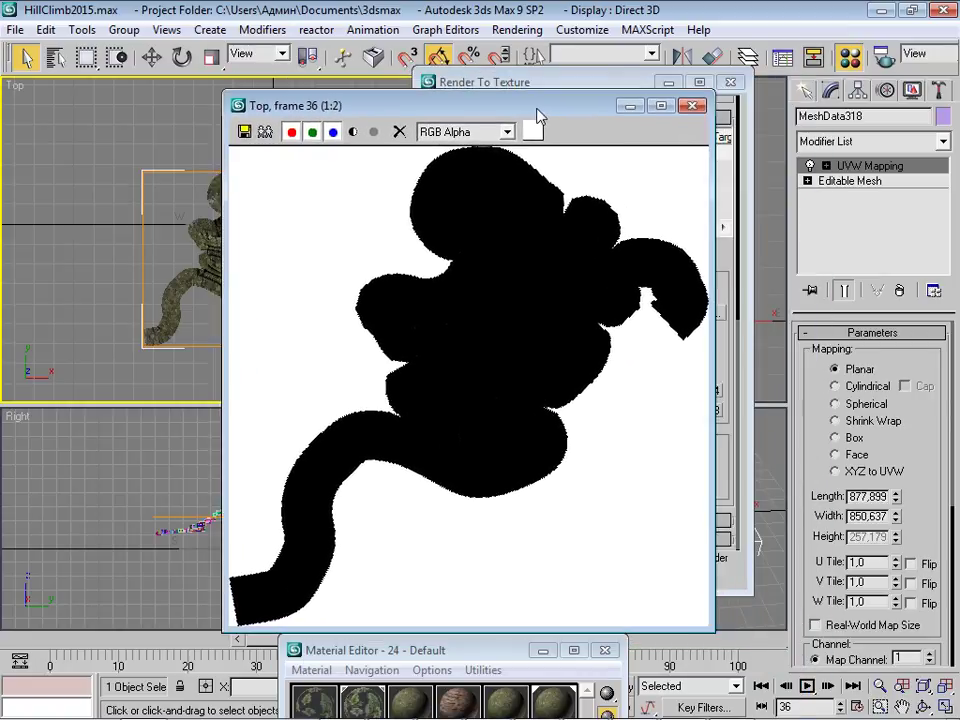
key(0)
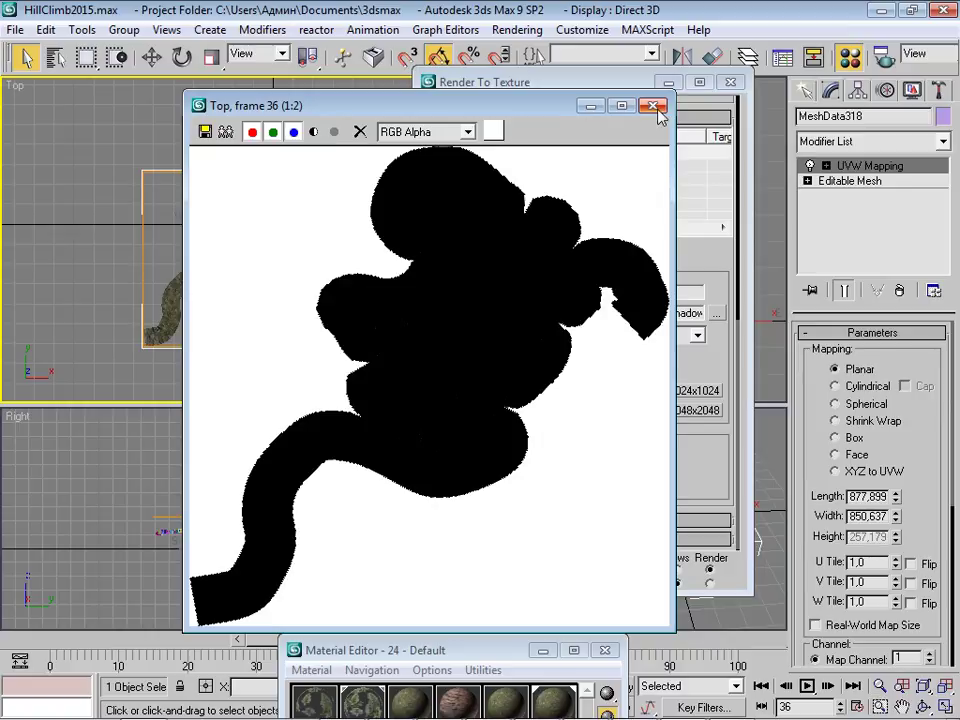
click(653, 106)
drag(620, 82, 219, 537)
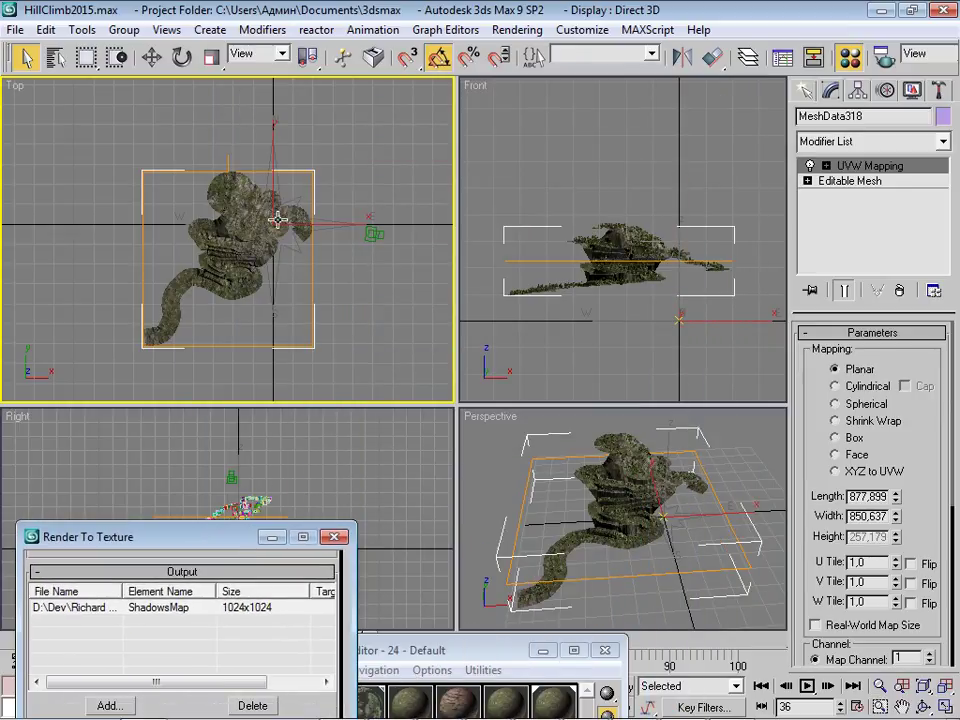
Expand the UVW Mapping modifier and reframe the Perspective view around the terrain.
alt+middle_drag(692, 456, 474, 404)
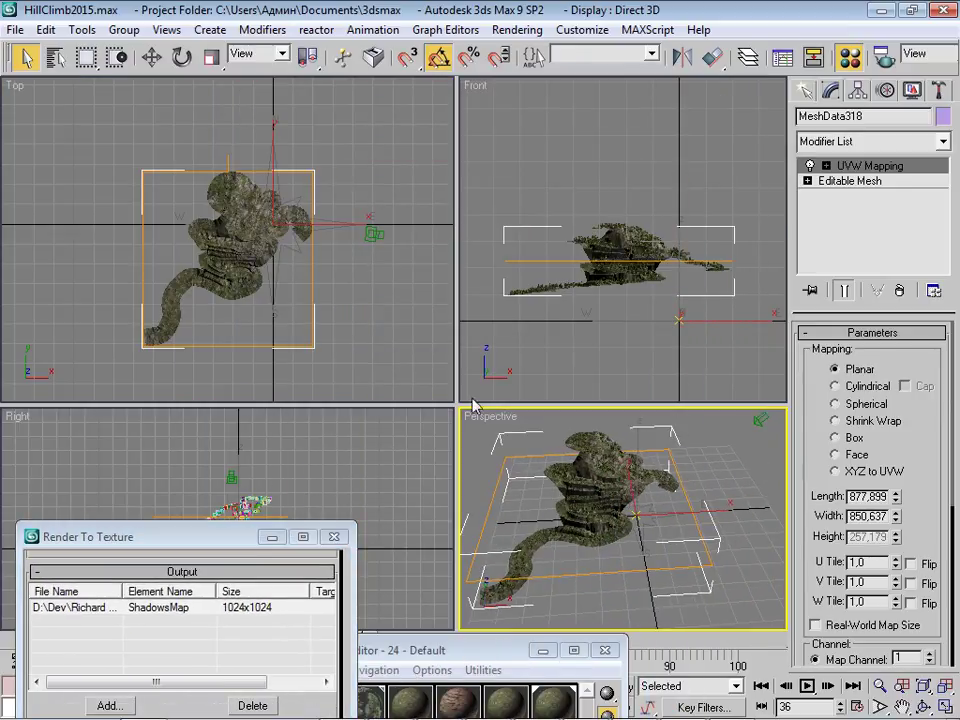
key(w)
click(826, 165)
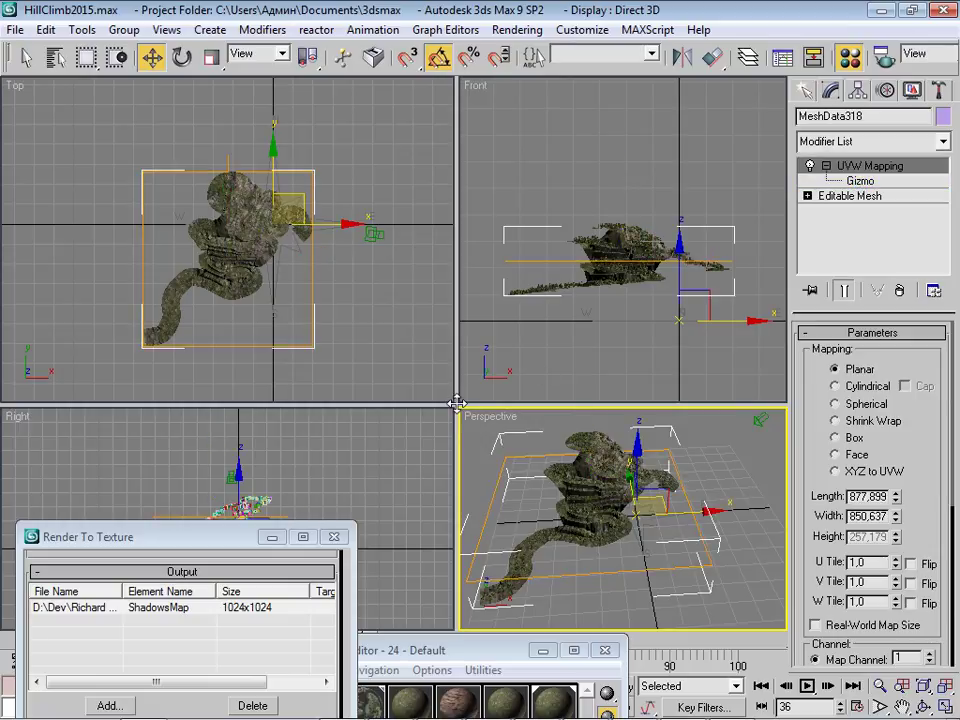
drag(456, 403, 360, 240)
middle_drag(612, 295, 605, 325)
alt+middle_drag(690, 370, 557, 261)
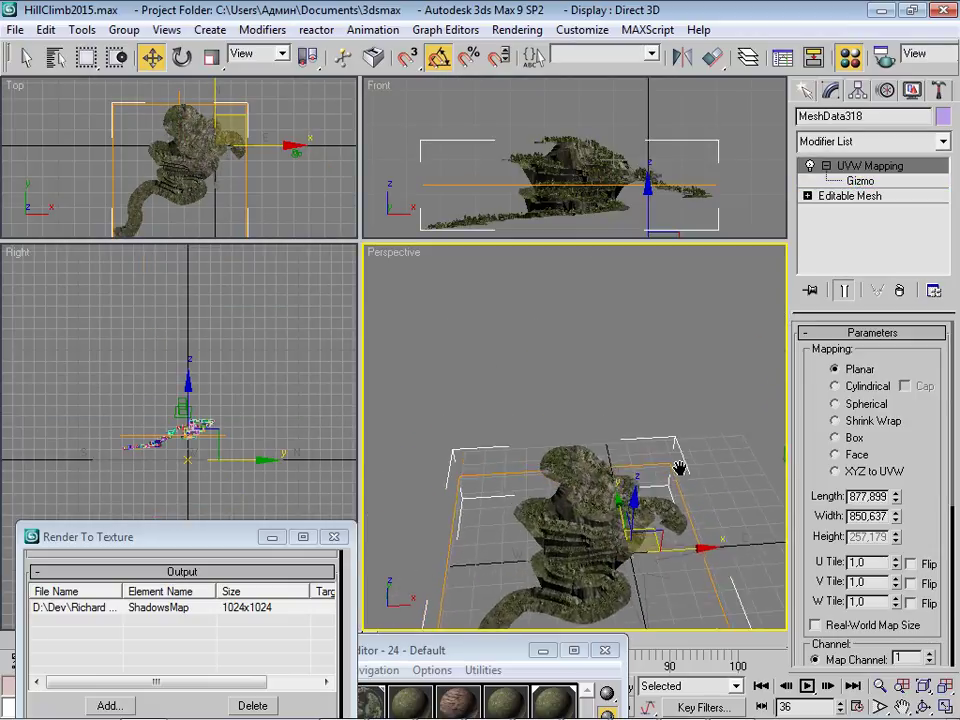
Rotate the UVW Mapping gizmo about the Y axis, cancelling an accidental terrain rotation.
key(e)
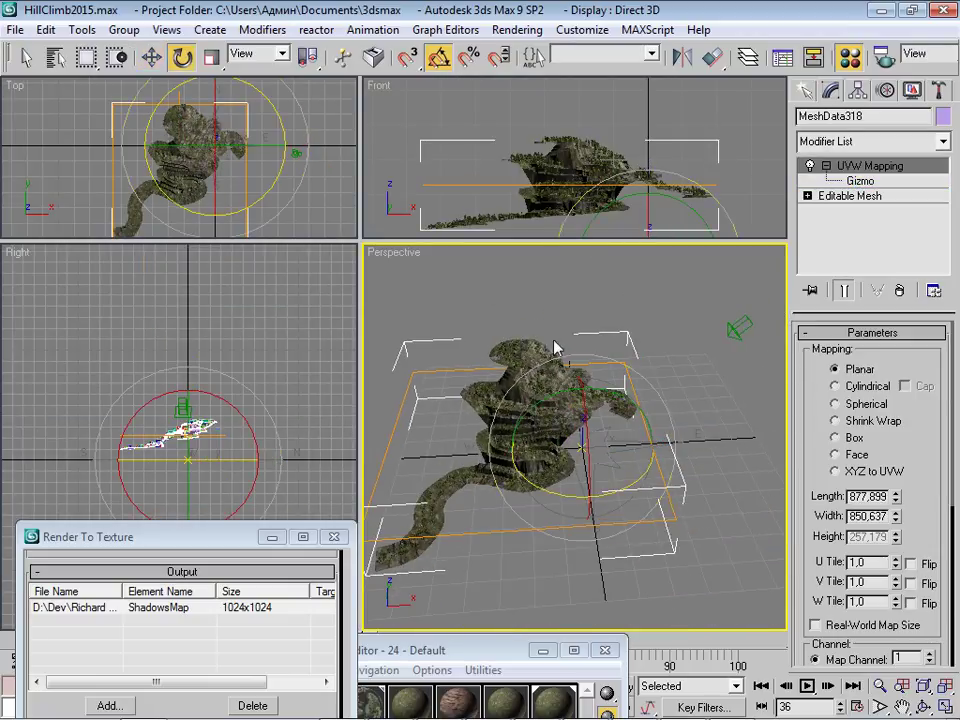
mouse_move(553, 347)
alt+middle_down()
mouse_move(510, 199)
mouse_move(483, 487)
alt+middle_up()
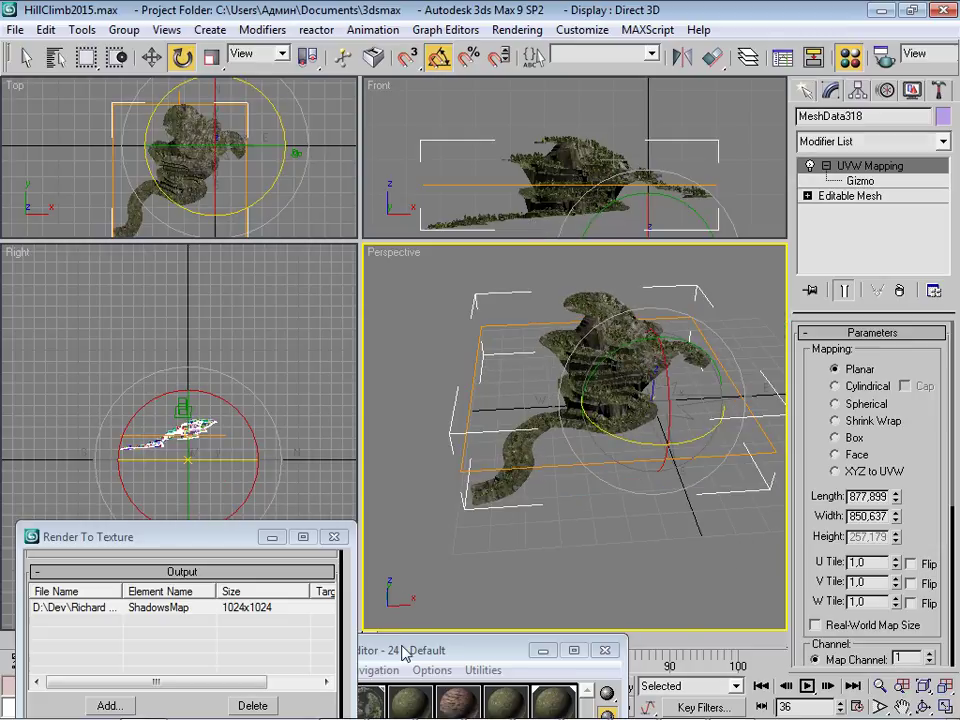
drag(404, 652, 795, 686)
drag(260, 535, 125, 314)
mouse_move(590, 320)
mouse_down()
mouse_move(597, 355)
mouse_move(450, 272)
mouse_up()
right_click(450, 272)
click(860, 181)
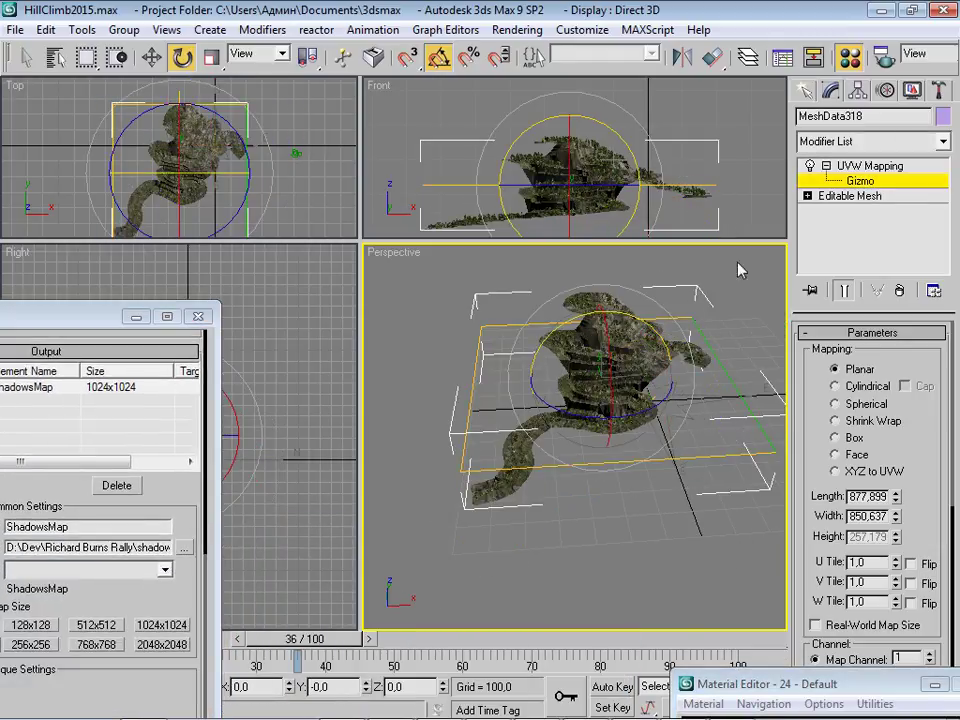
mouse_move(560, 380)
mouse_down()
mouse_move(510, 451)
mouse_move(484, 578)
mouse_up()
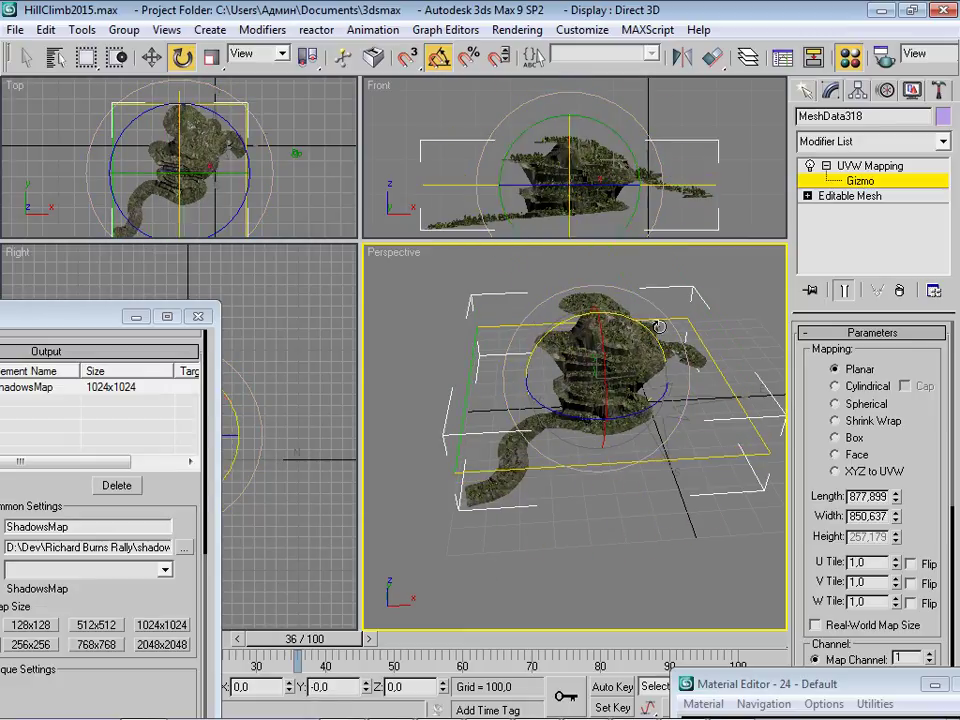
drag(60, 316, 220, 84)
Rebake the shadow map over shadowMap_01.jpg, inspect the result, and close the preview.
click(80, 571)
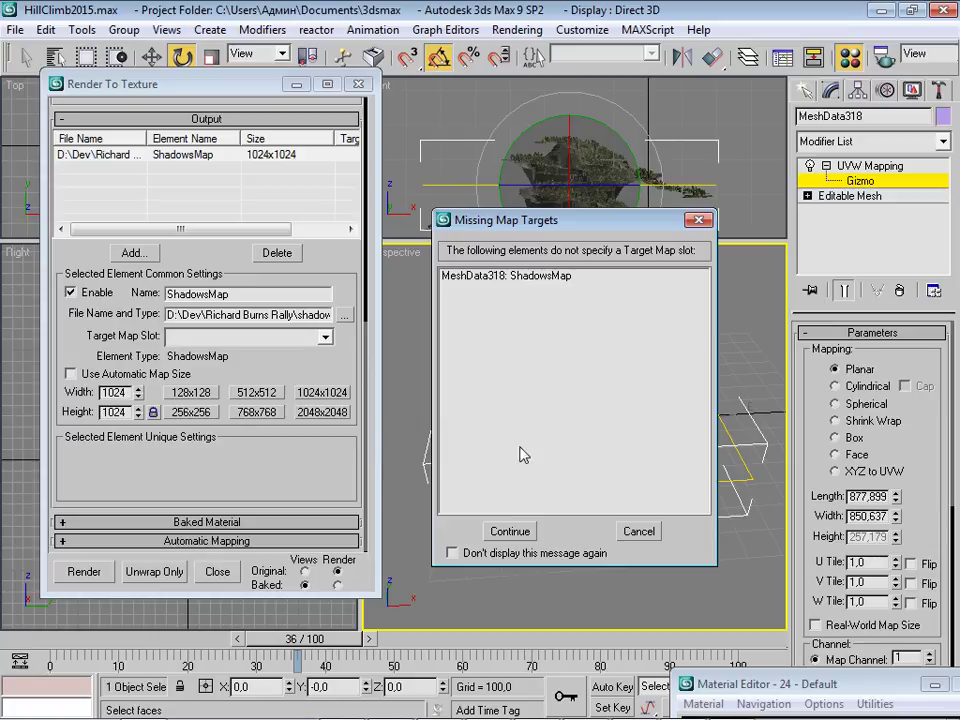
click(510, 529)
click(429, 326)
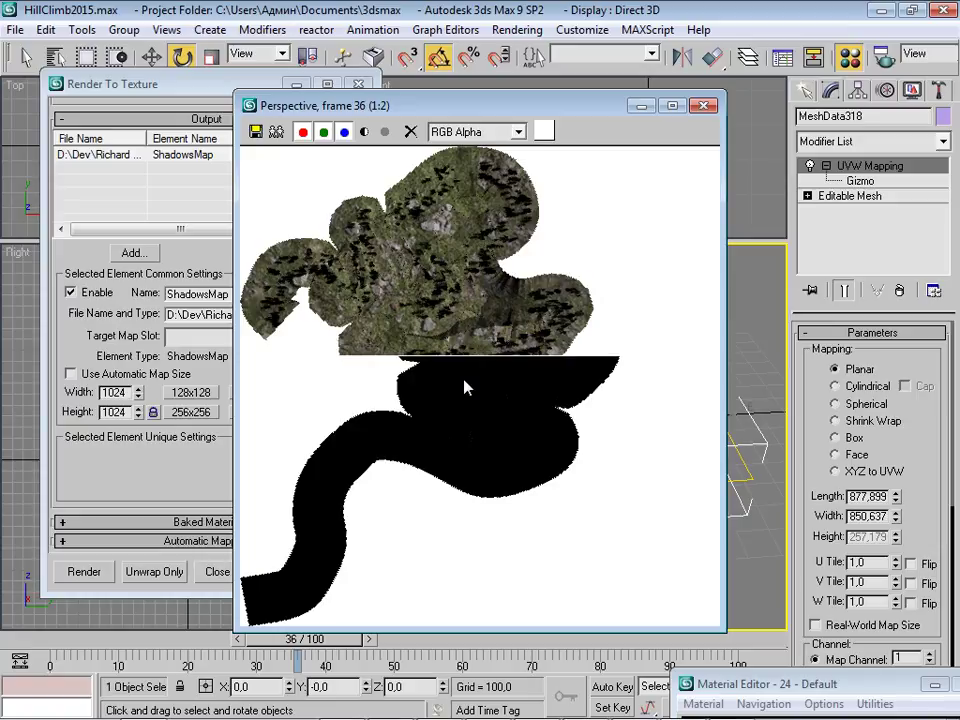
scroll(545, 341, up, 2)
scroll(545, 341, down, 2)
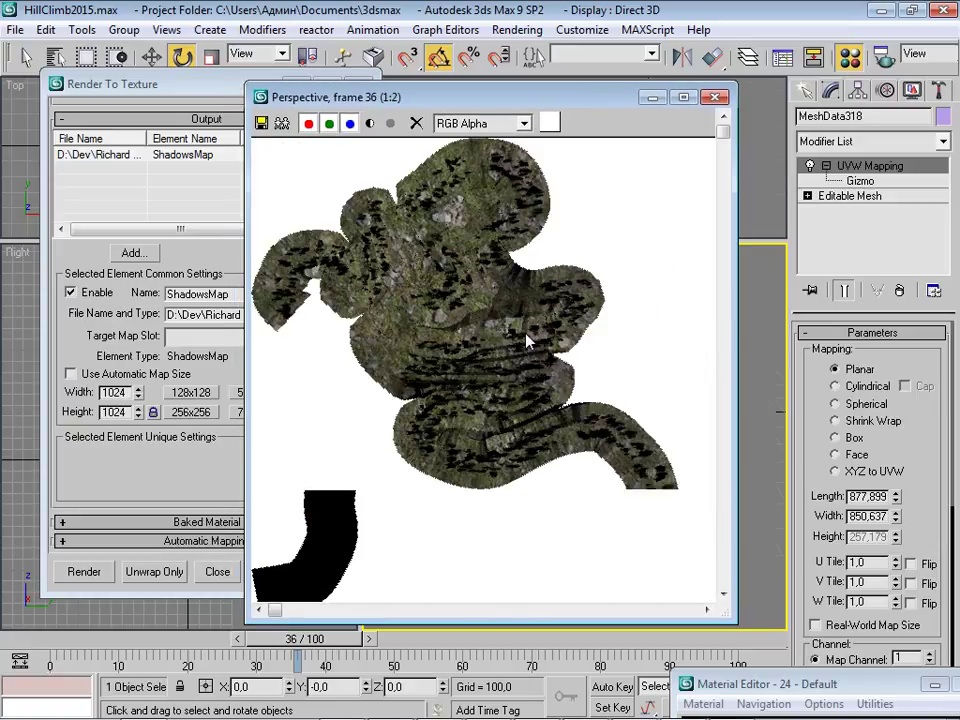
scroll(527, 340, down, 2)
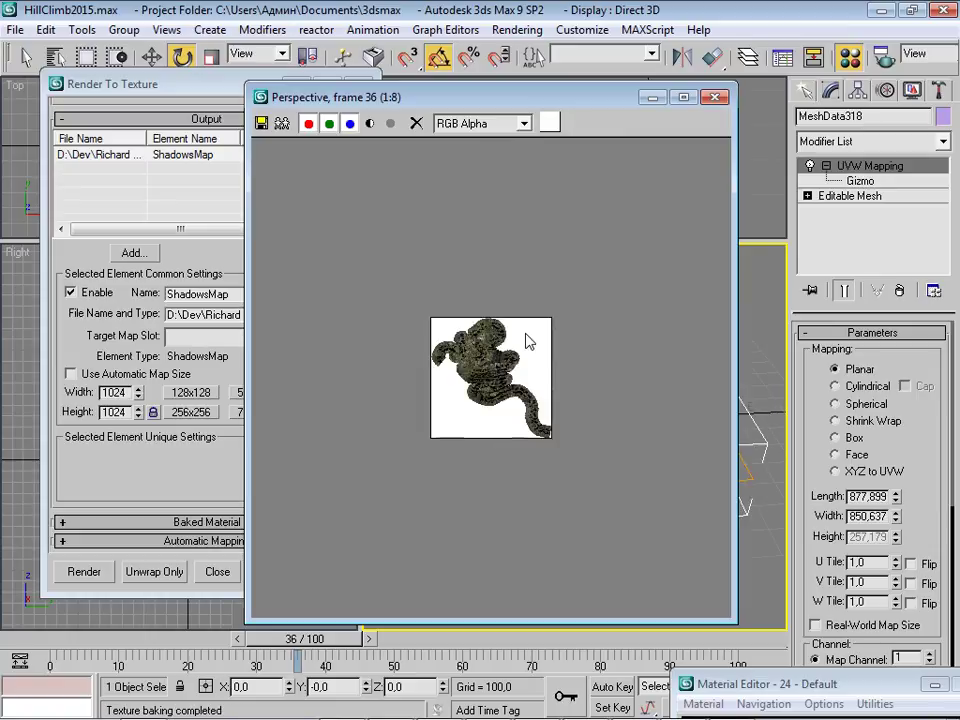
scroll(535, 355, up, 1)
scroll(535, 357, up, 1)
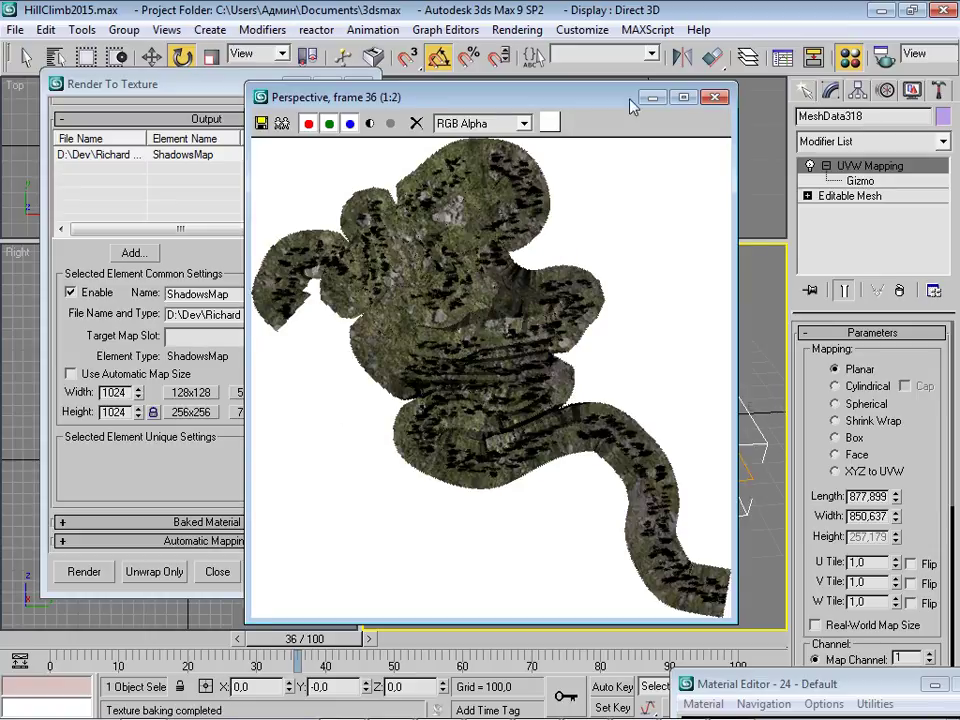
drag(632, 106, 612, 102)
click(692, 92)
Open shadowMap_01.jpg from D:\Dev\Richard Burns Rally after minimising 3ds Max.
click(881, 10)
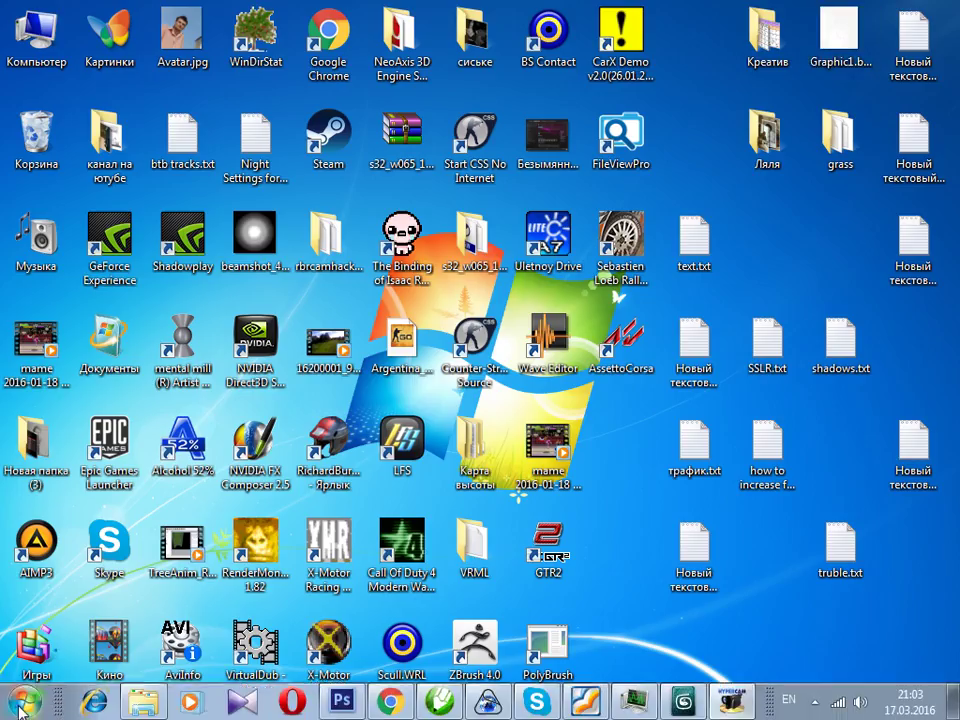
click(22, 702)
click(400, 474)
double_click(700, 200)
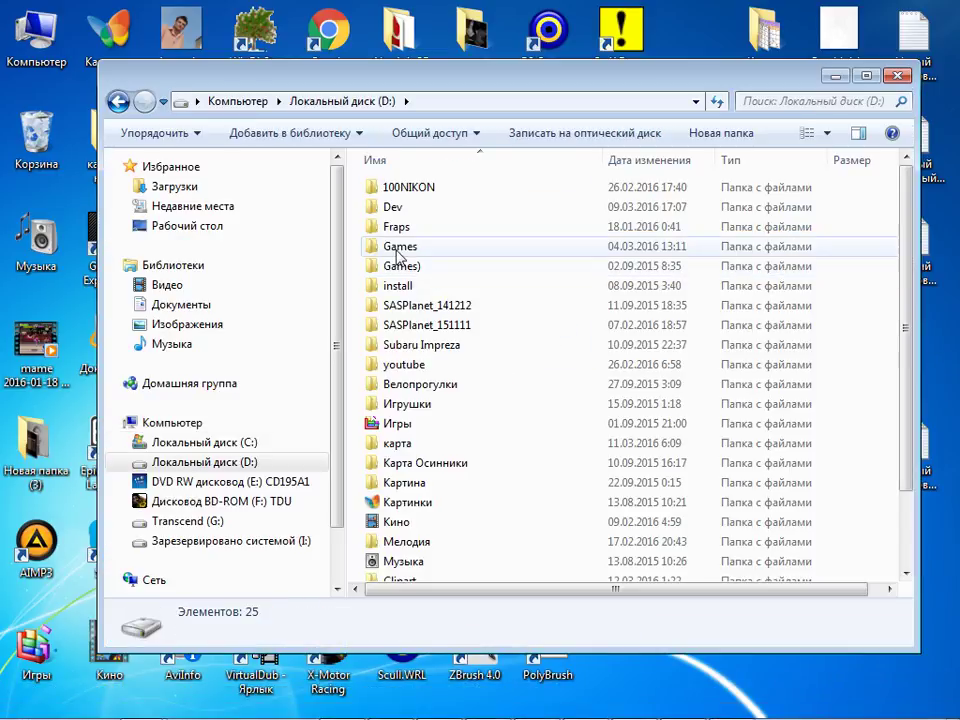
double_click(393, 208)
double_click(430, 266)
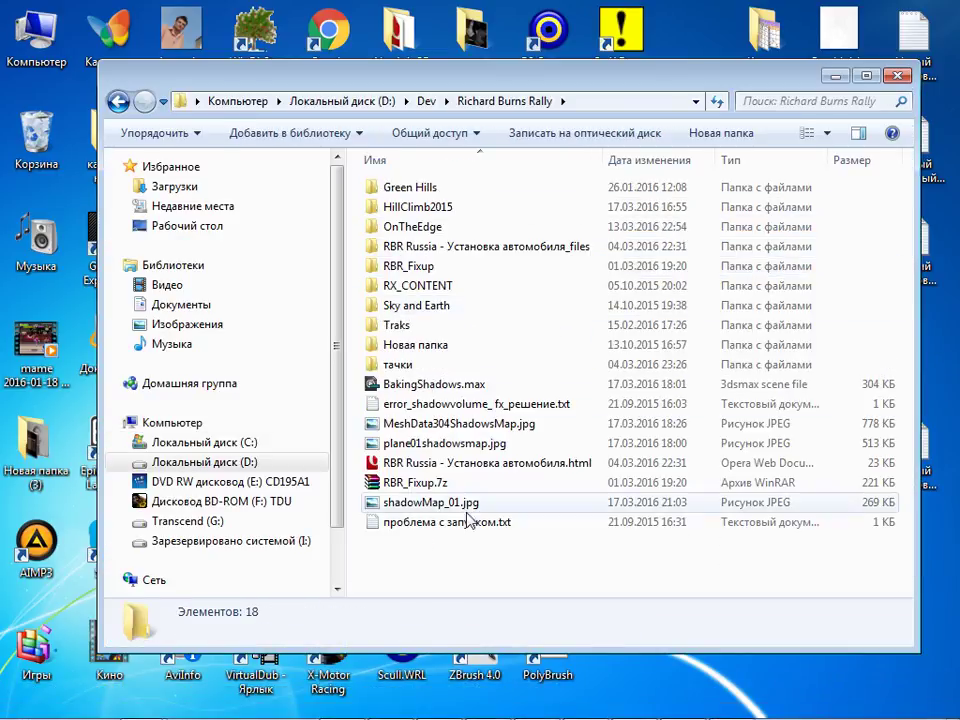
double_click(435, 505)
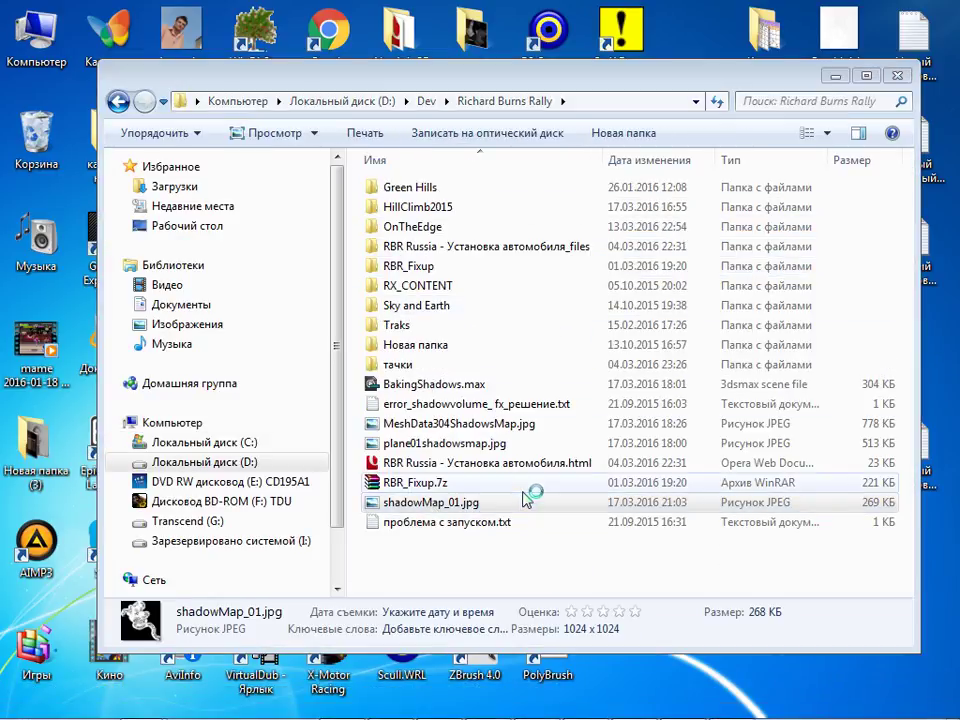
Zoom and pan across shadowMap_01.jpg to inspect the baked tree shadows along the track.
scroll(580, 460, up, 2)
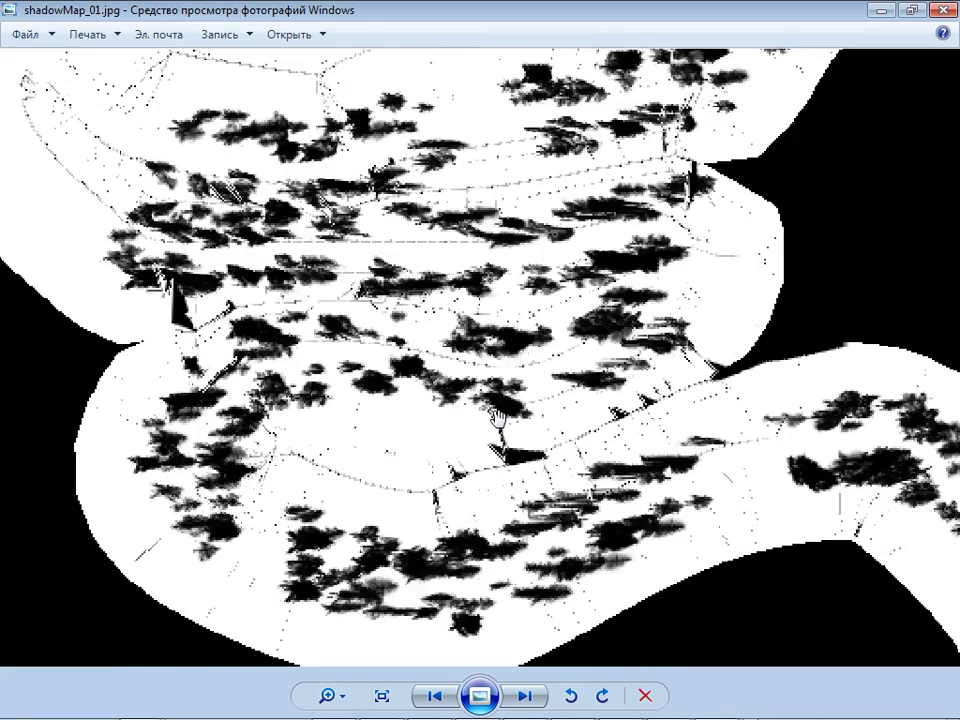
scroll(561, 400, up, 1)
scroll(428, 450, up, 1)
scroll(343, 466, up, 2)
scroll(454, 339, down, 2)
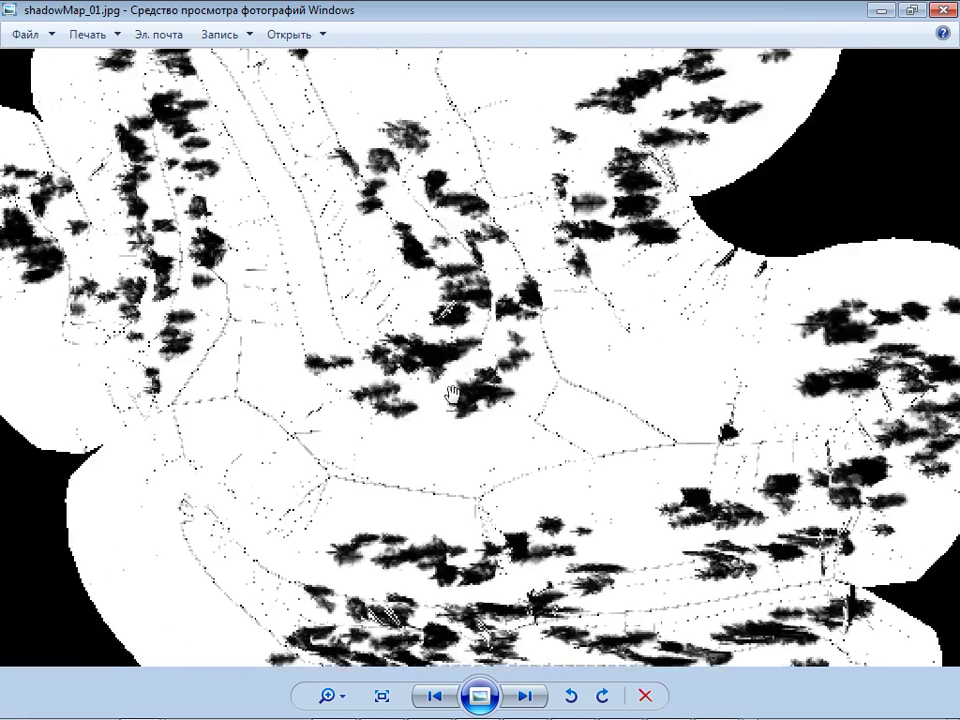
drag(452, 394, 407, 278)
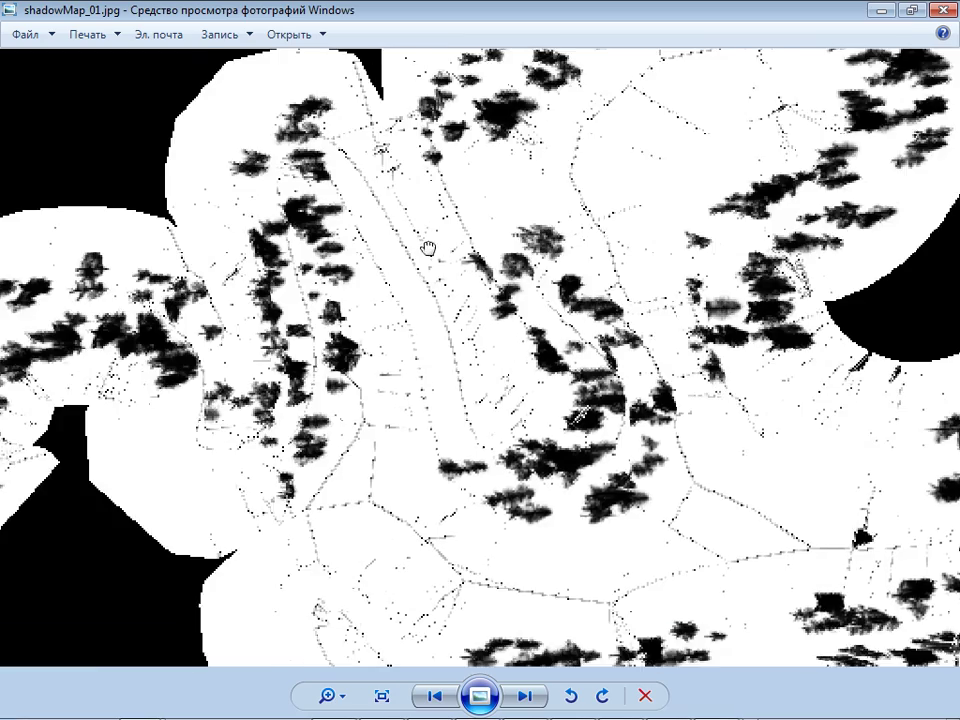
scroll(407, 278, up, 2)
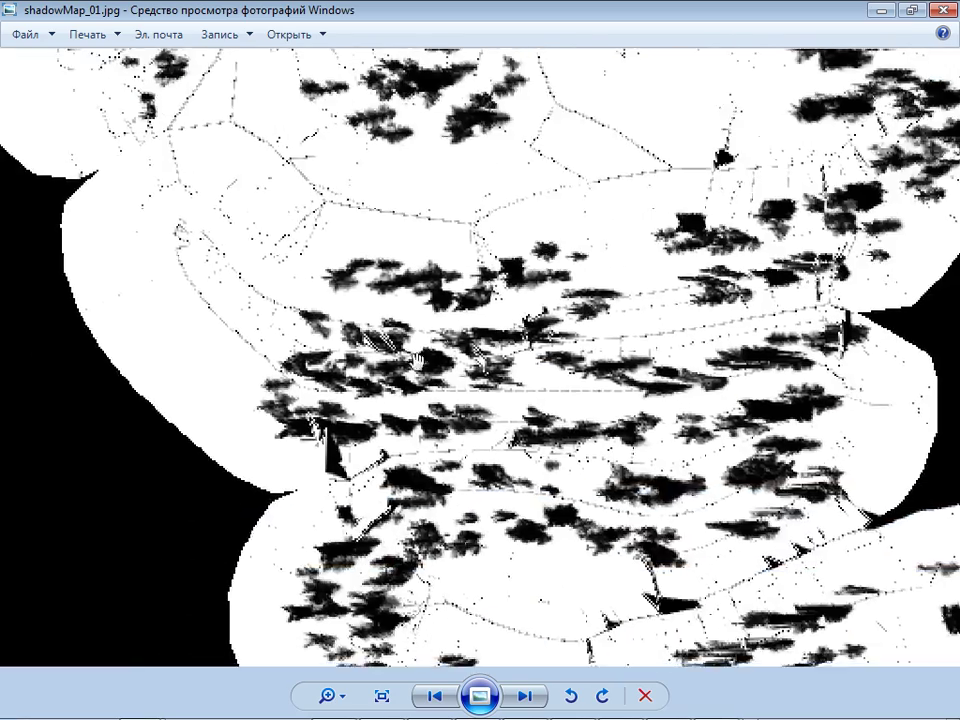
scroll(410, 300, up, 1)
drag(429, 427, 383, 302)
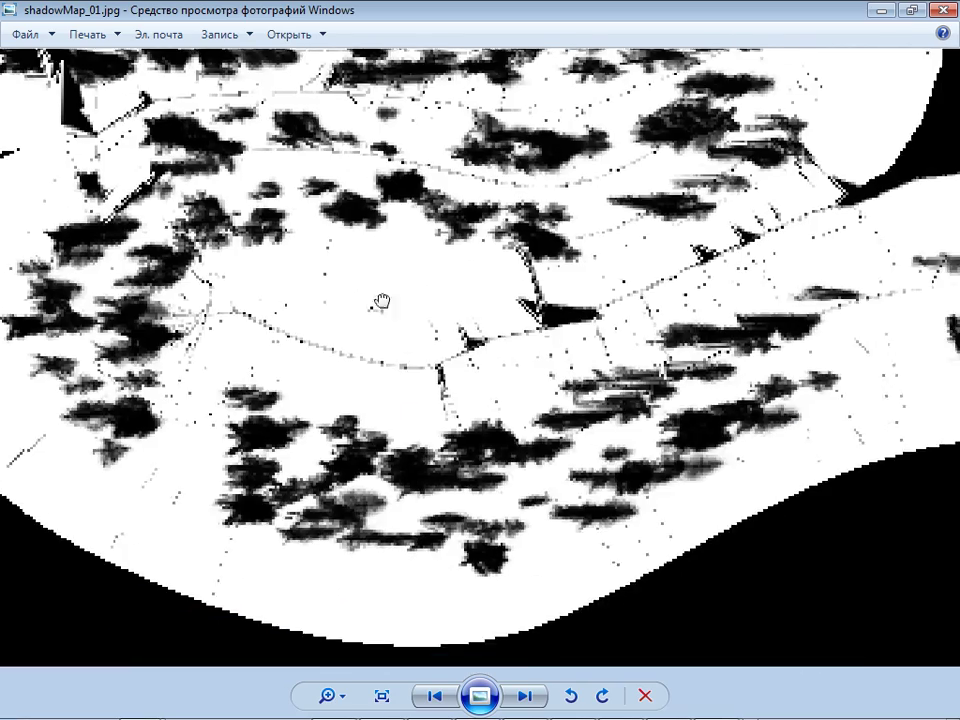
drag(400, 405, 369, 369)
scroll(369, 369, up, 1)
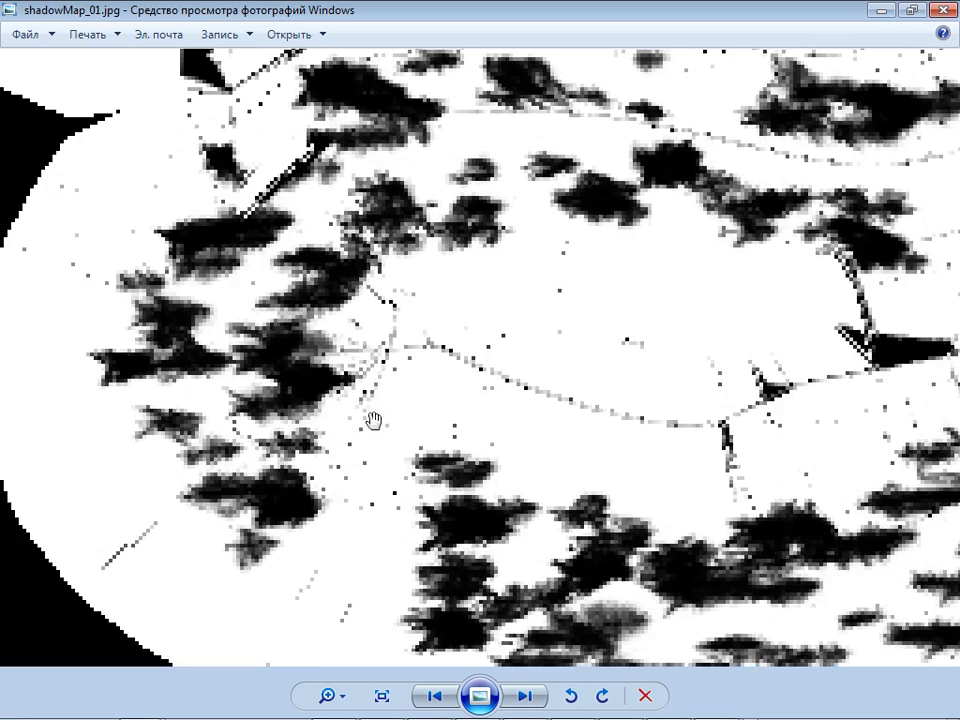
scroll(371, 420, up, 1)
scroll(415, 350, down, 1)
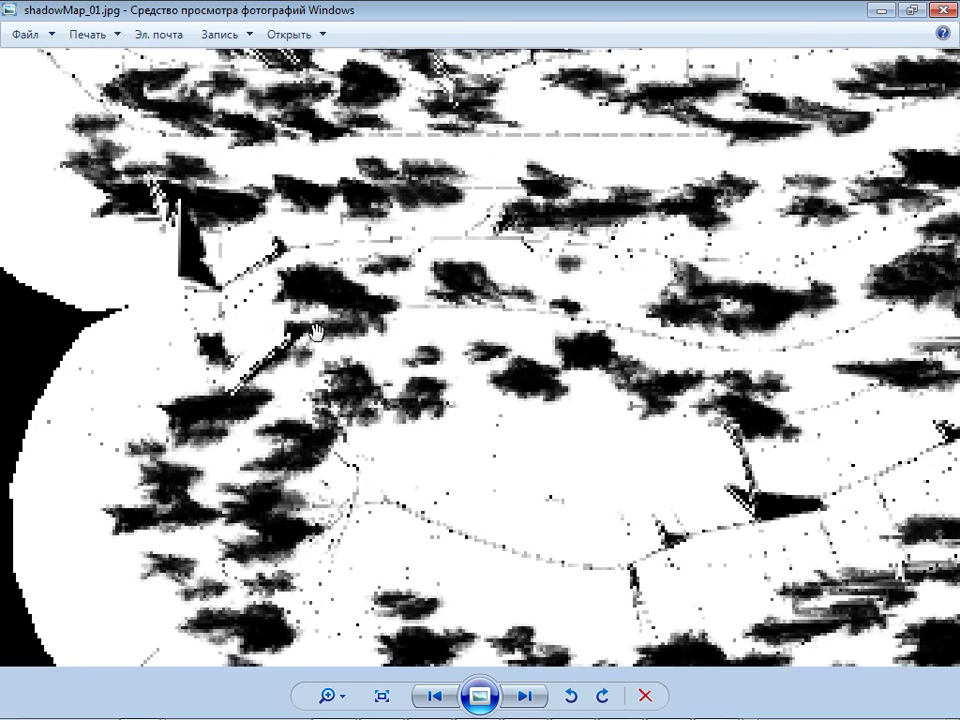
mouse_move(315, 333)
mouse_down()
mouse_move(454, 428)
mouse_move(460, 396)
mouse_move(434, 388)
mouse_up()
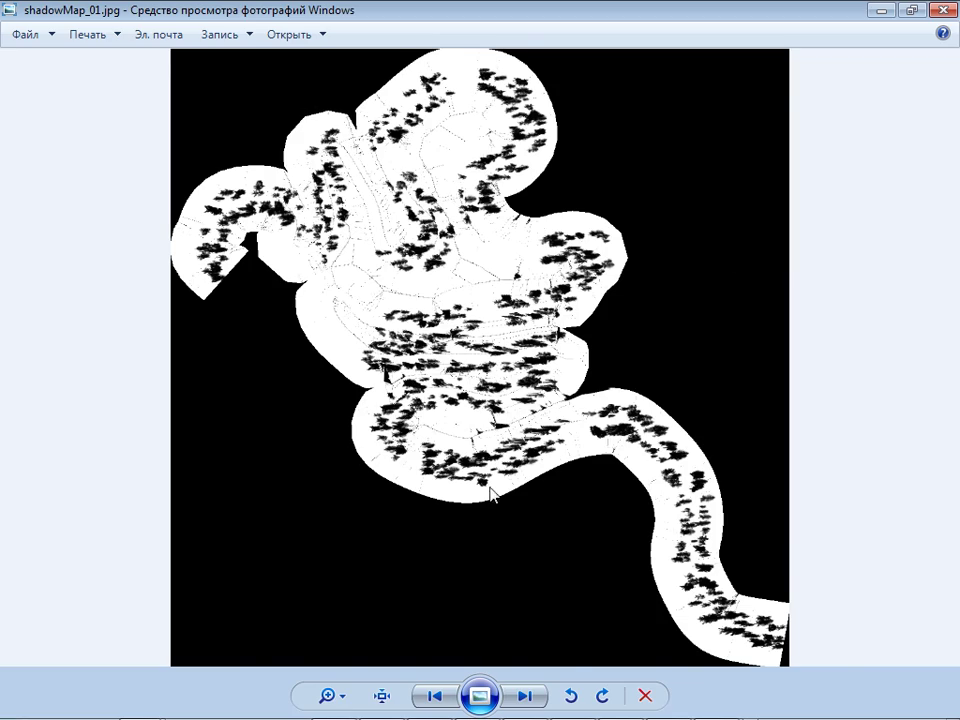
Adjust the zoom once more and close Photo Viewer.
scroll(482, 266, up, 2)
scroll(492, 342, up, 2)
scroll(492, 342, up, 2)
scroll(518, 316, down, 6)
click(943, 11)
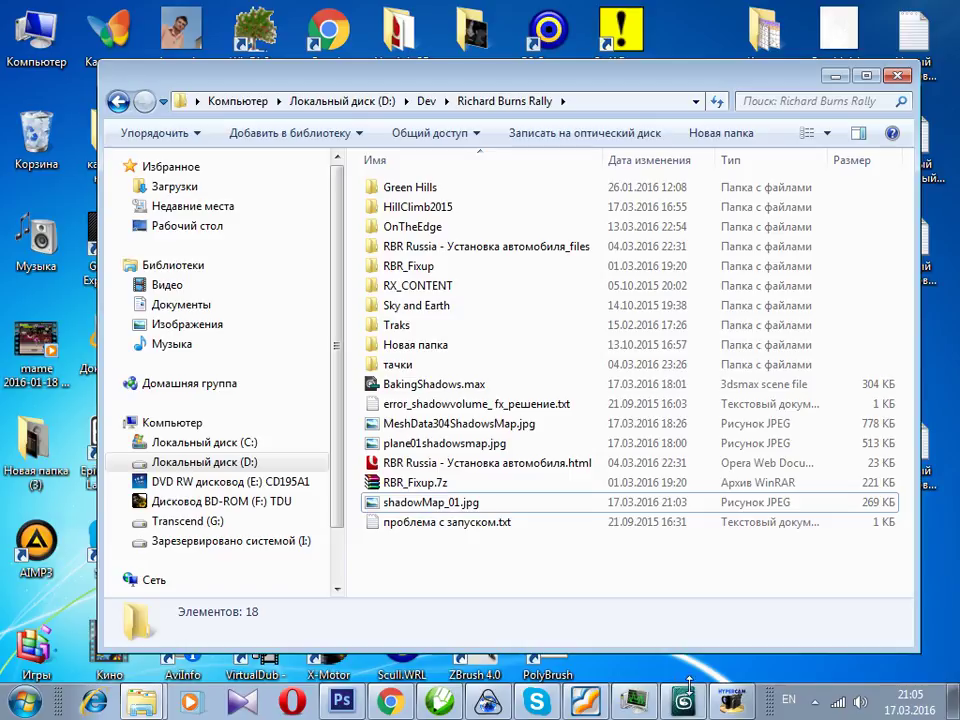
Back in 3ds Max, set the ShadowsMap output to 4096×4096 and start baking.
click(690, 703)
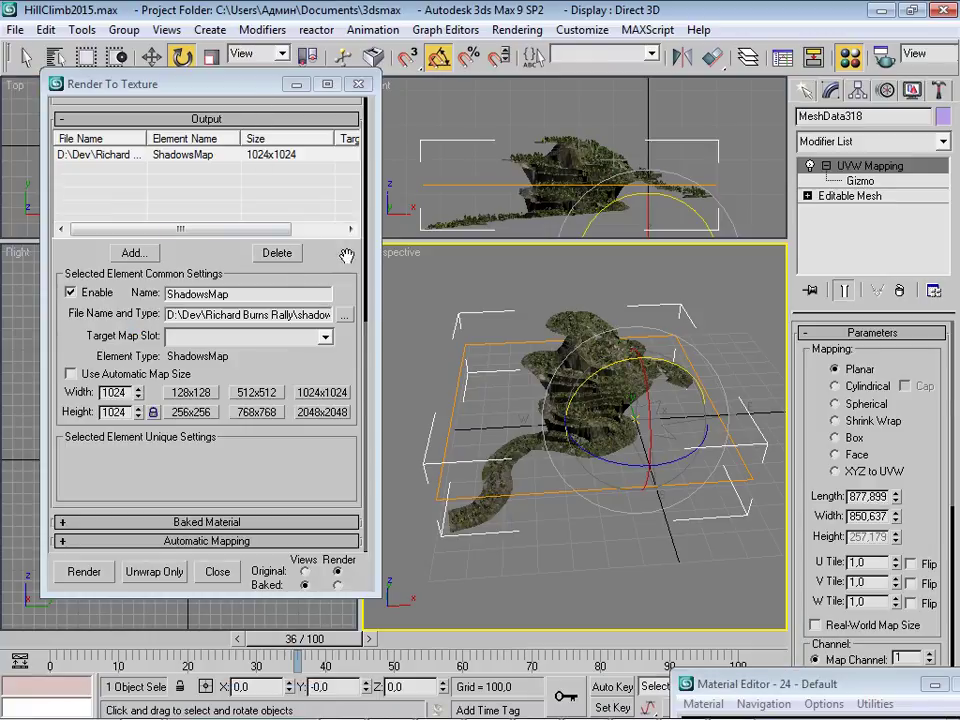
scroll(364, 257, up, 5)
scroll(364, 257, down, 4)
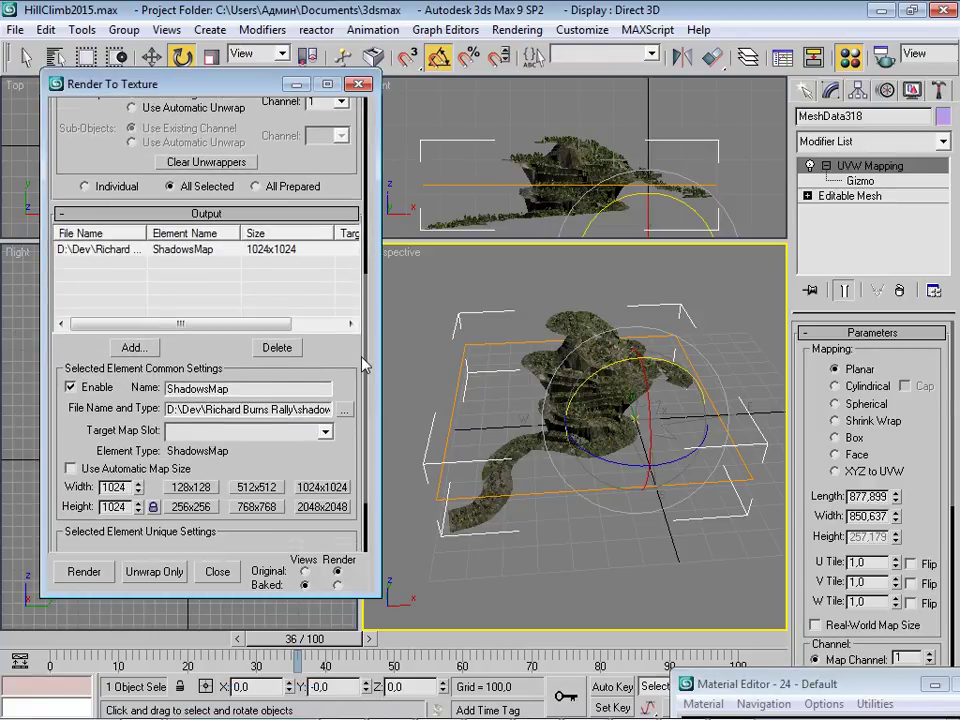
scroll(339, 452, down, 1)
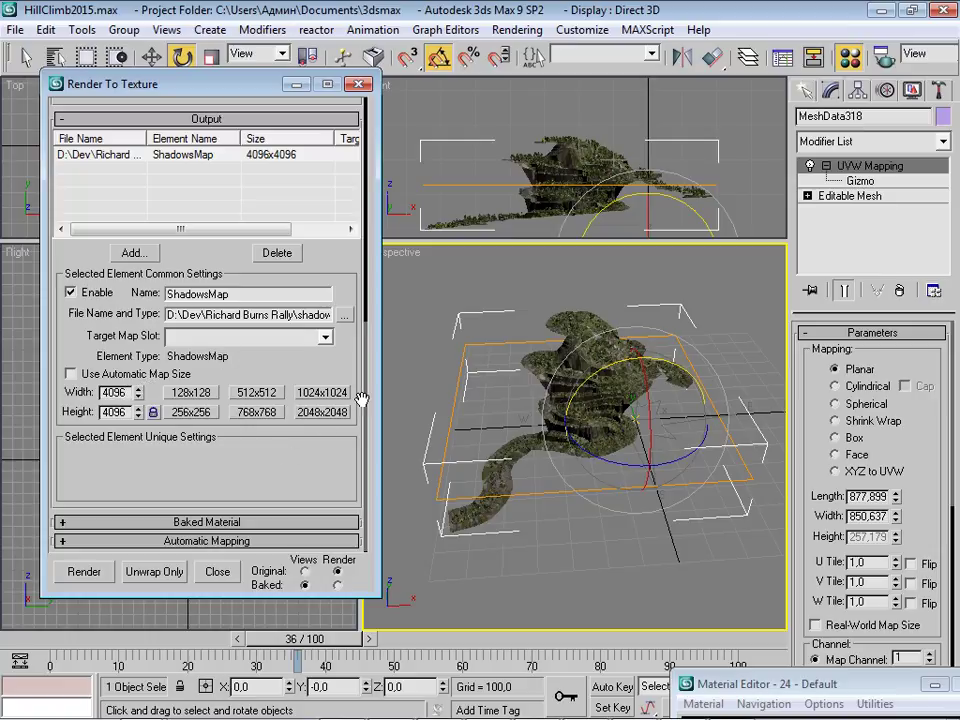
scroll(366, 285, up, 5)
scroll(366, 285, down, 5)
click(84, 571)
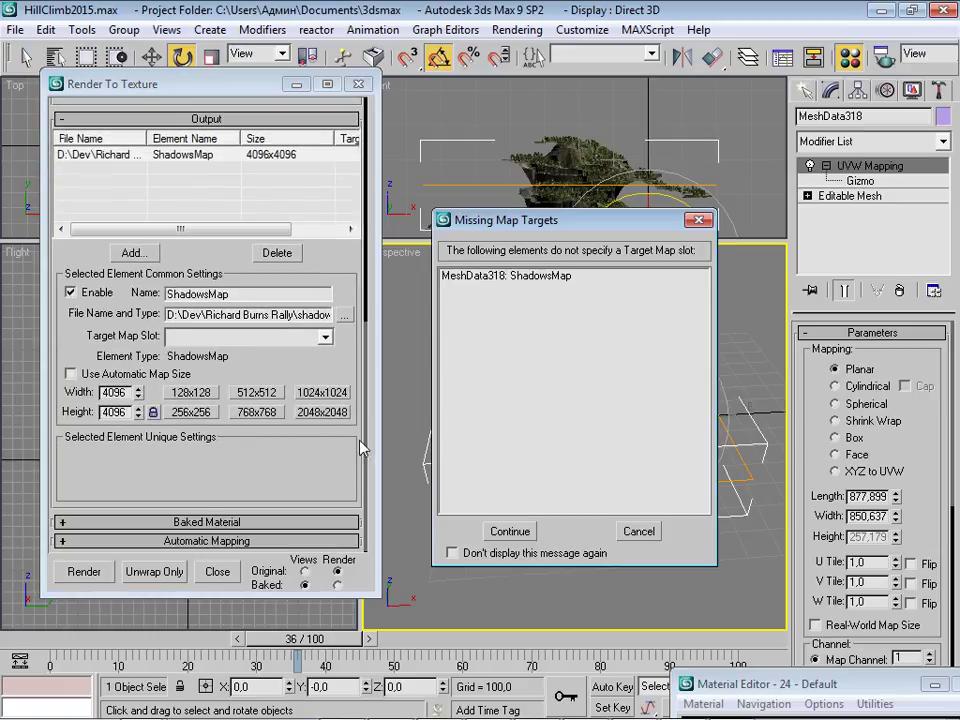
Continue the bake, overwrite shadowMap_01.jpg at 4096×4096, inspect the render and close it.
click(510, 533)
click(424, 385)
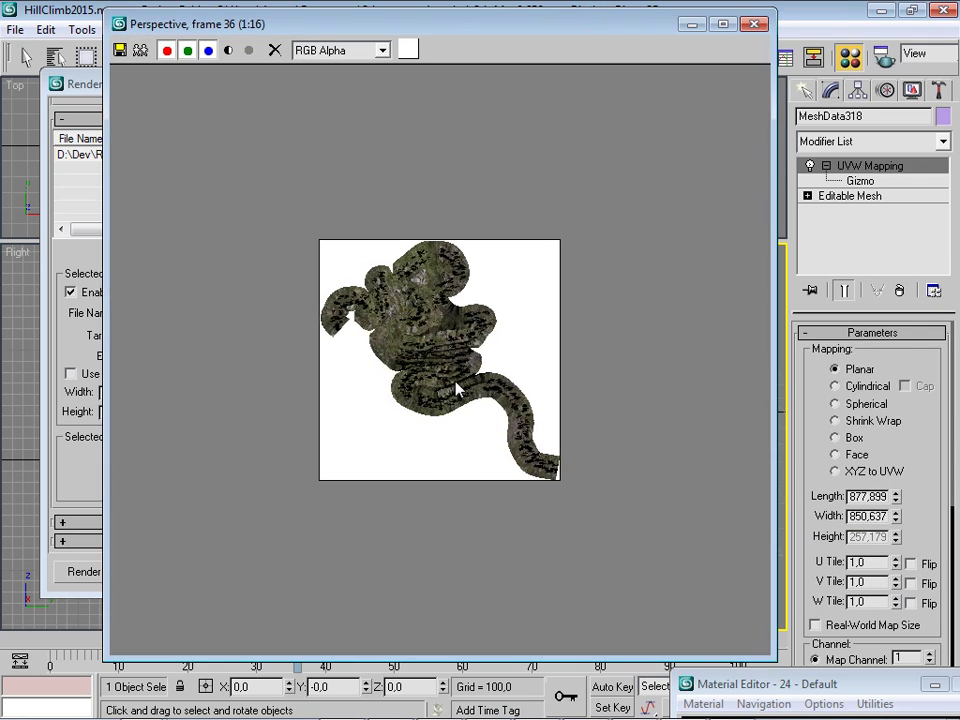
scroll(458, 389, up, 1)
scroll(400, 392, up, 4)
scroll(340, 402, up, 1)
scroll(350, 408, down, 2)
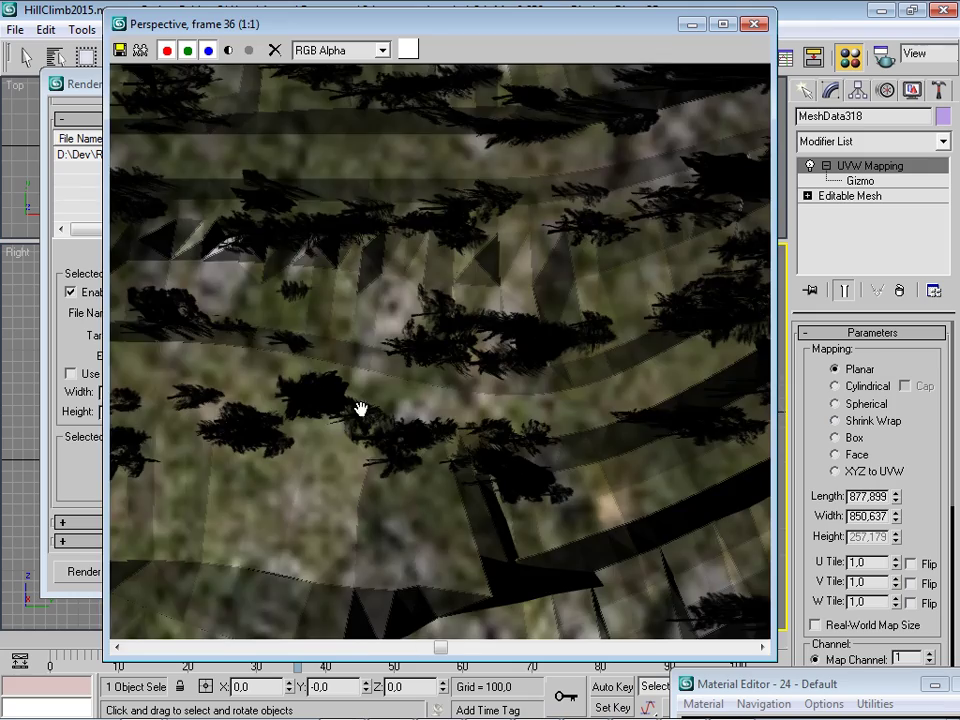
scroll(360, 410, up, 1)
mouse_move(403, 456)
middle_down()
mouse_move(480, 339)
mouse_move(329, 411)
mouse_move(523, 317)
middle_up()
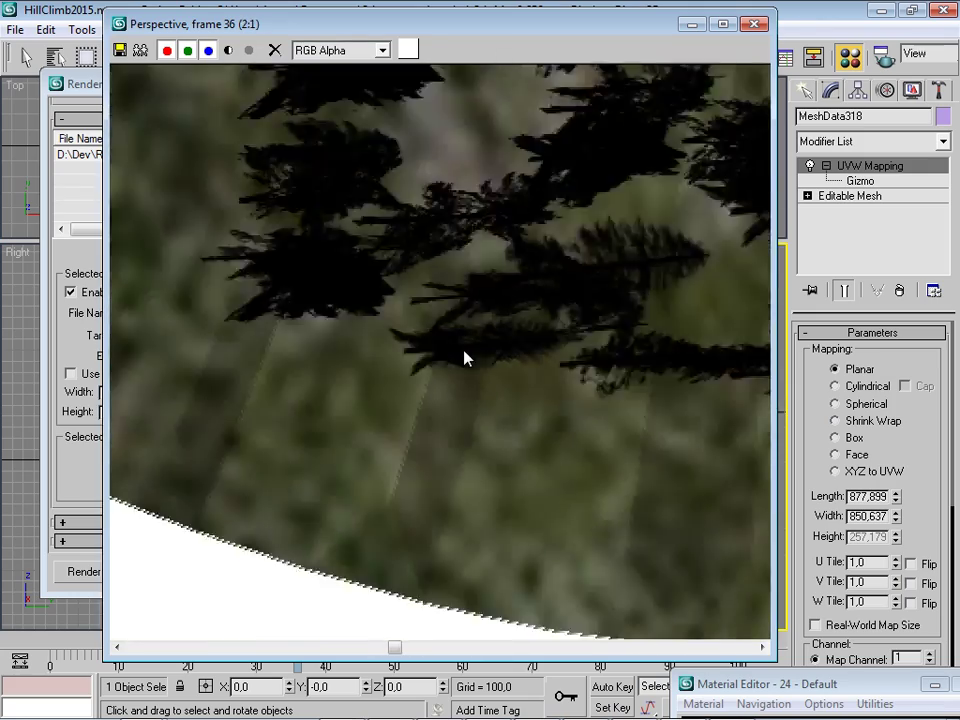
scroll(465, 358, down, 4)
click(755, 23)
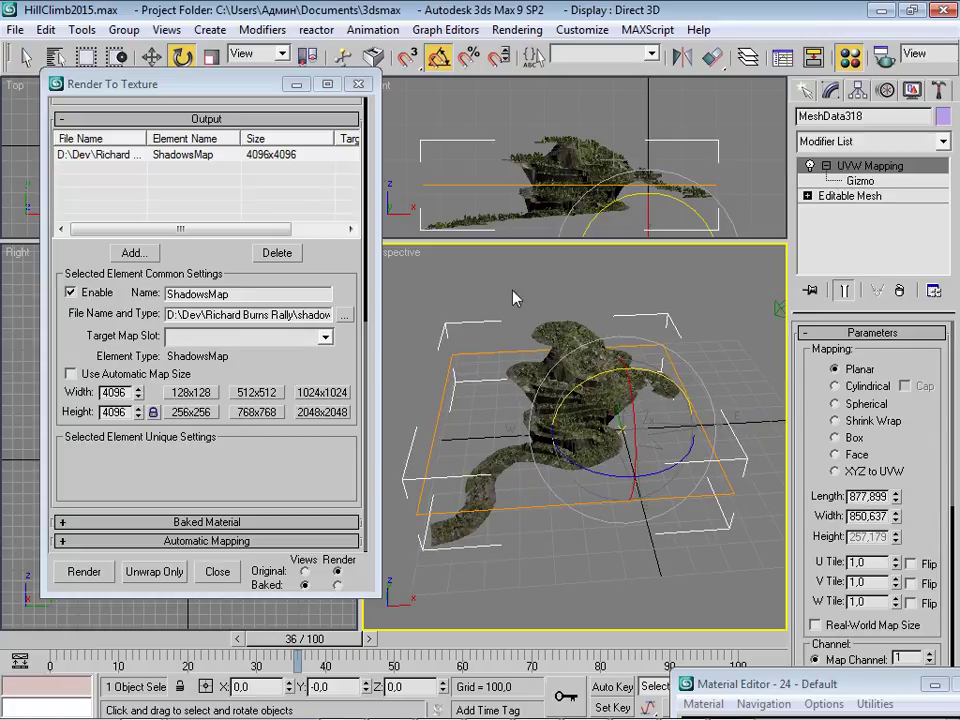
drag(244, 88, 338, 72)
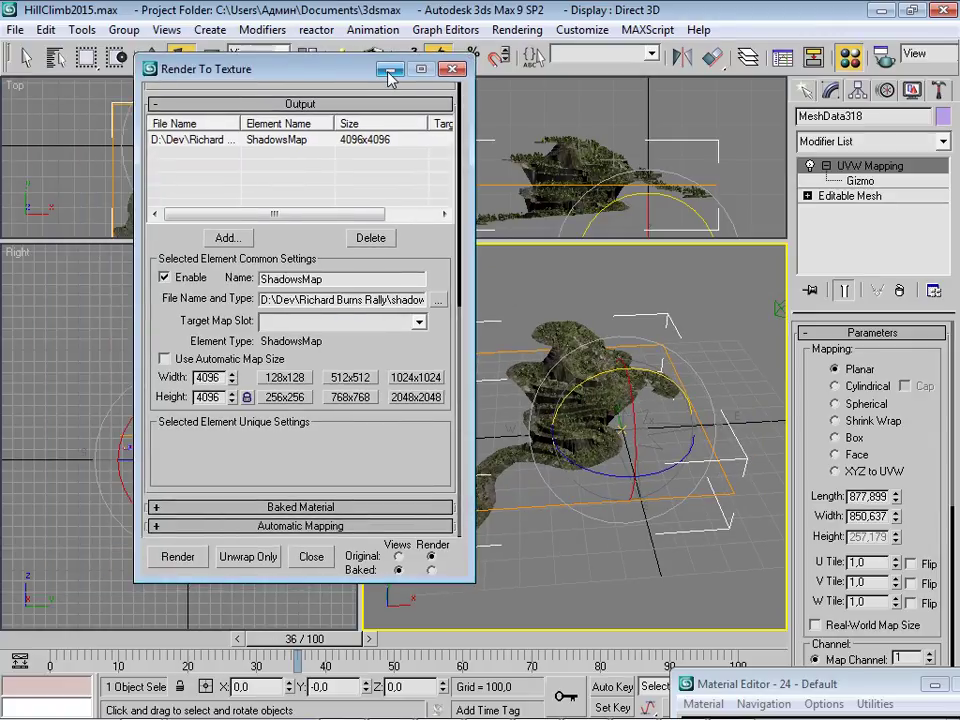
Close Render To Texture, minimise 3ds Max, and zoom-check the 4096×4096 shadowMap_01.jpg in Photo Viewer.
click(452, 69)
click(885, 10)
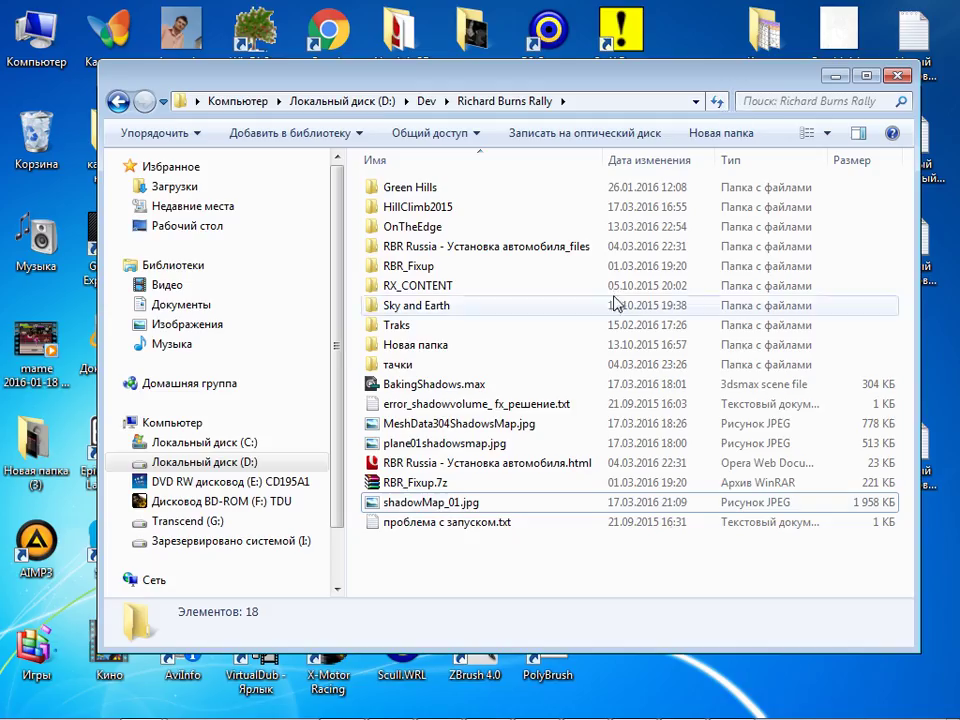
click(502, 505)
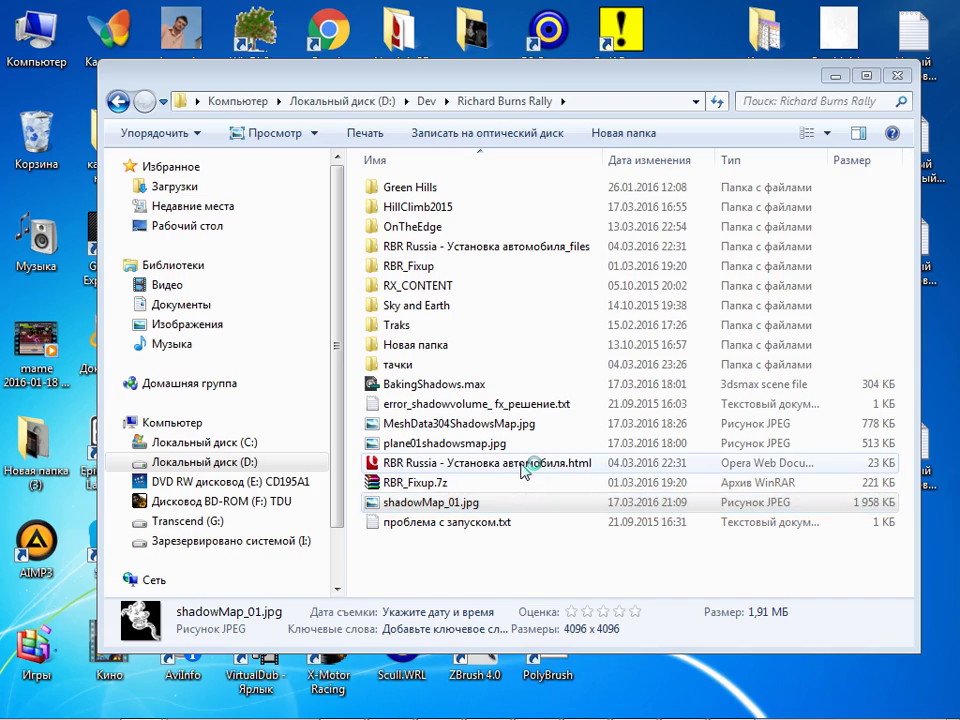
scroll(713, 508, up, 3)
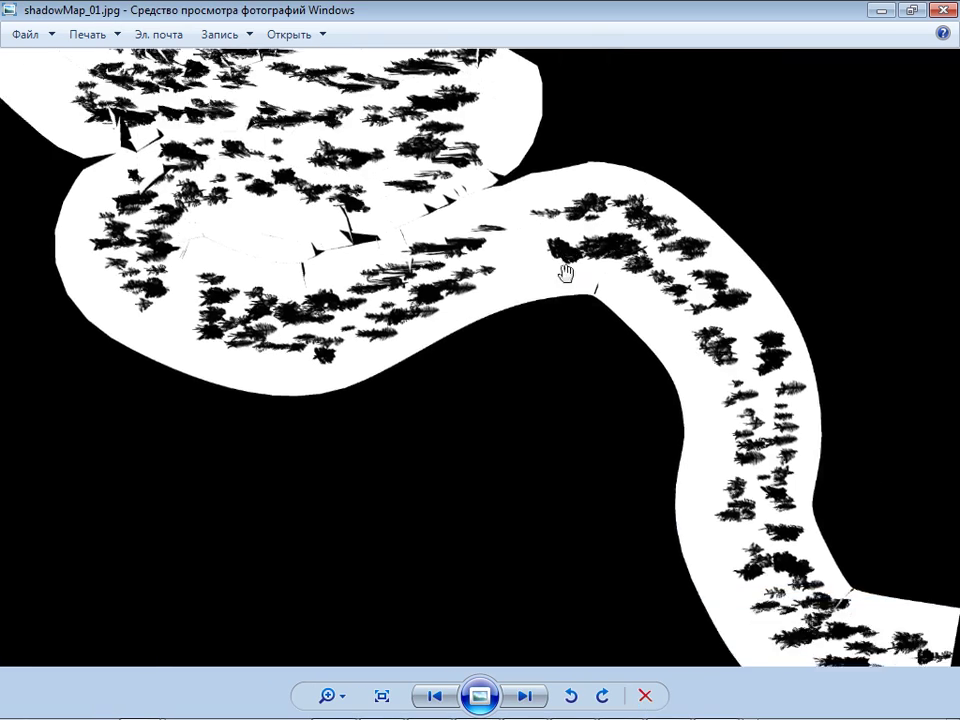
scroll(565, 273, up, 3)
scroll(545, 320, up, 2)
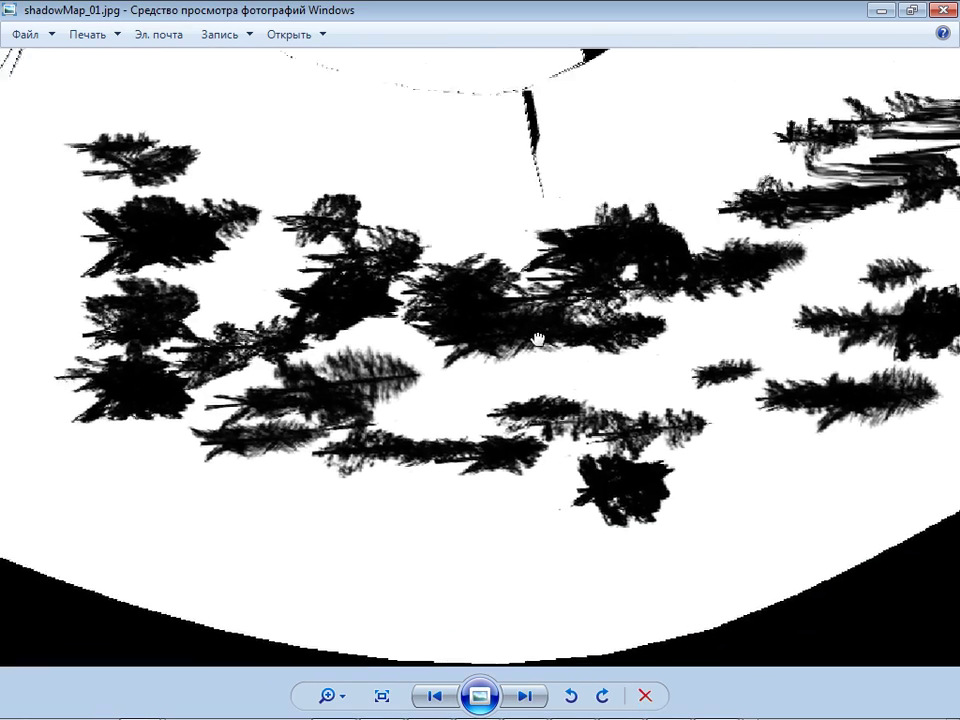
scroll(538, 340, down, 2)
scroll(521, 390, down, 3)
click(943, 11)
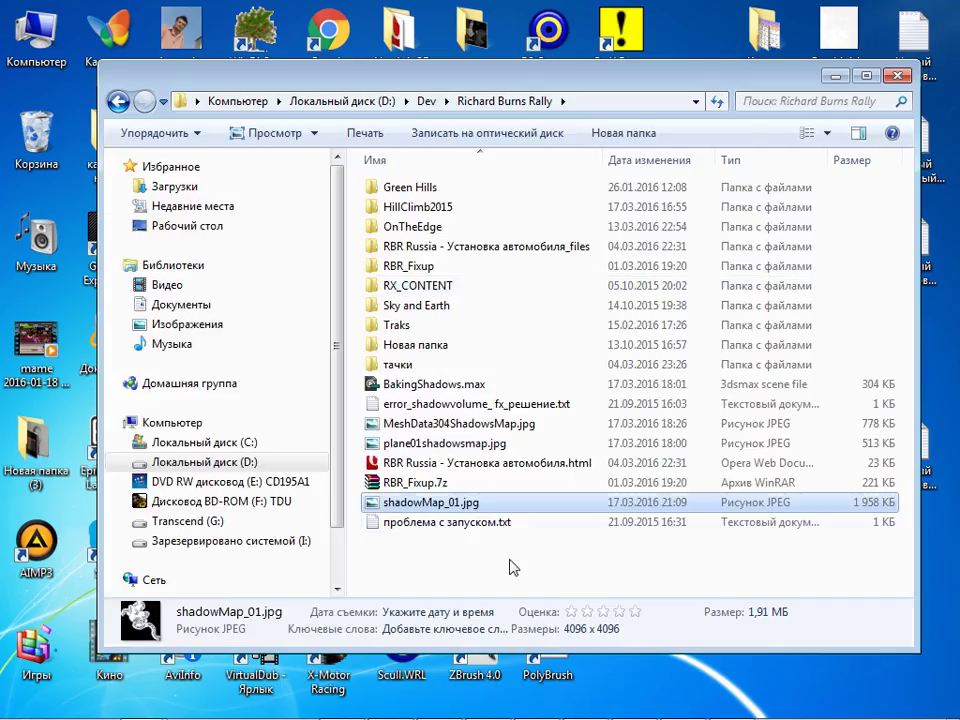
In Photoshop, skip the missing colour profile prompt and flip shadowMap_01.jpg's canvas horizontally.
click(343, 708)
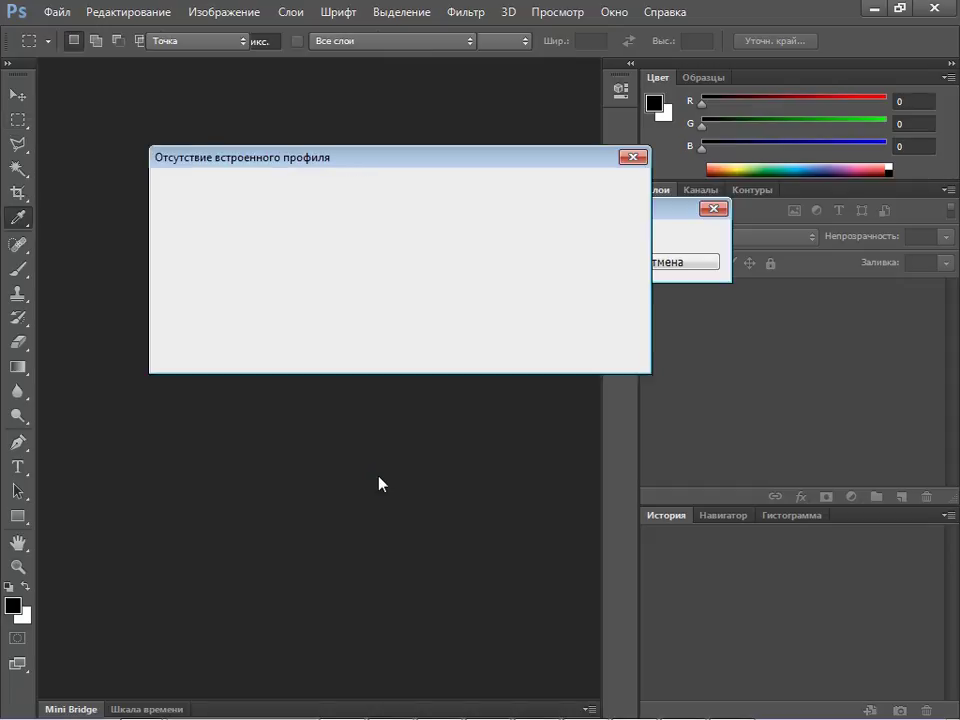
click(445, 350)
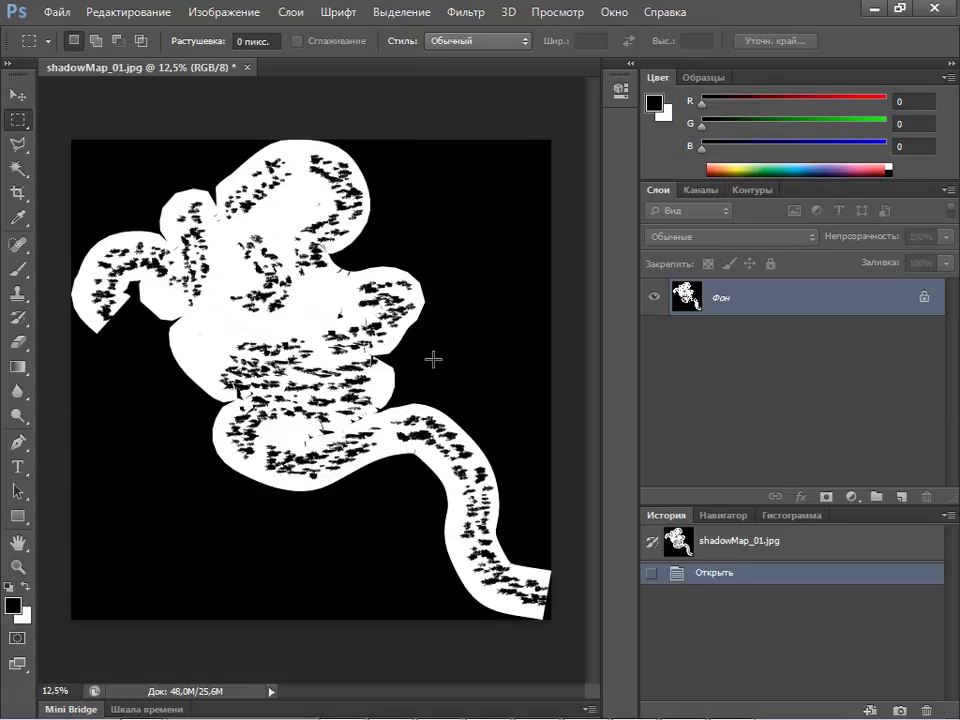
click(195, 14)
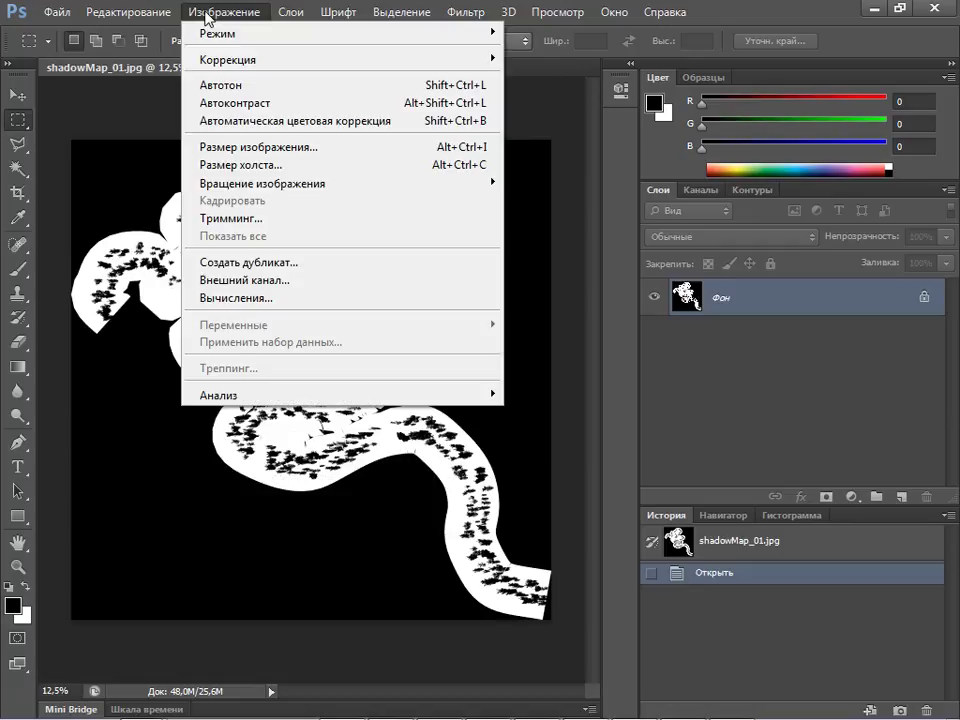
mouse_move(262, 183)
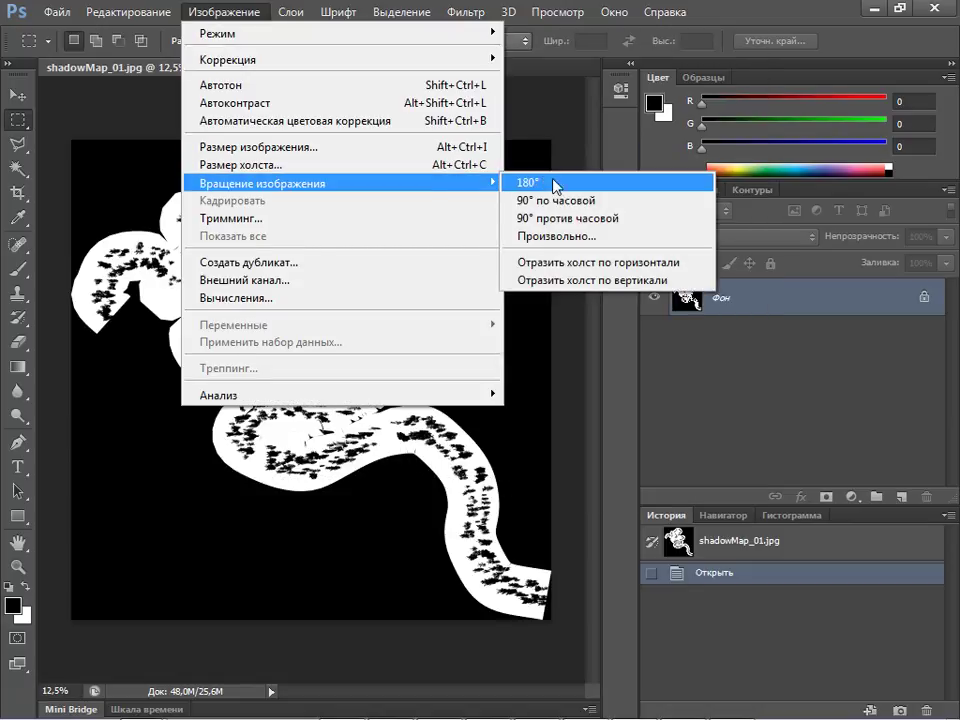
click(586, 265)
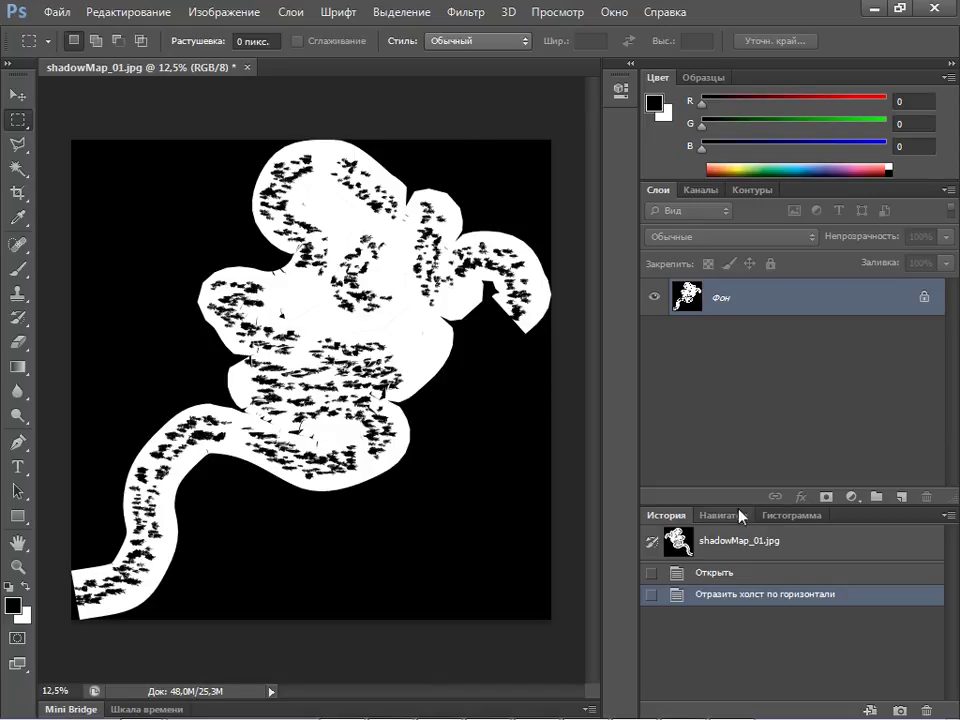
click(738, 515)
mouse_move(790, 713)
mouse_down()
mouse_move(841, 710)
mouse_move(788, 711)
mouse_up()
Save the flipped image over the existing shadowMap_01.jpg as a JPEG at quality 10.
click(56, 12)
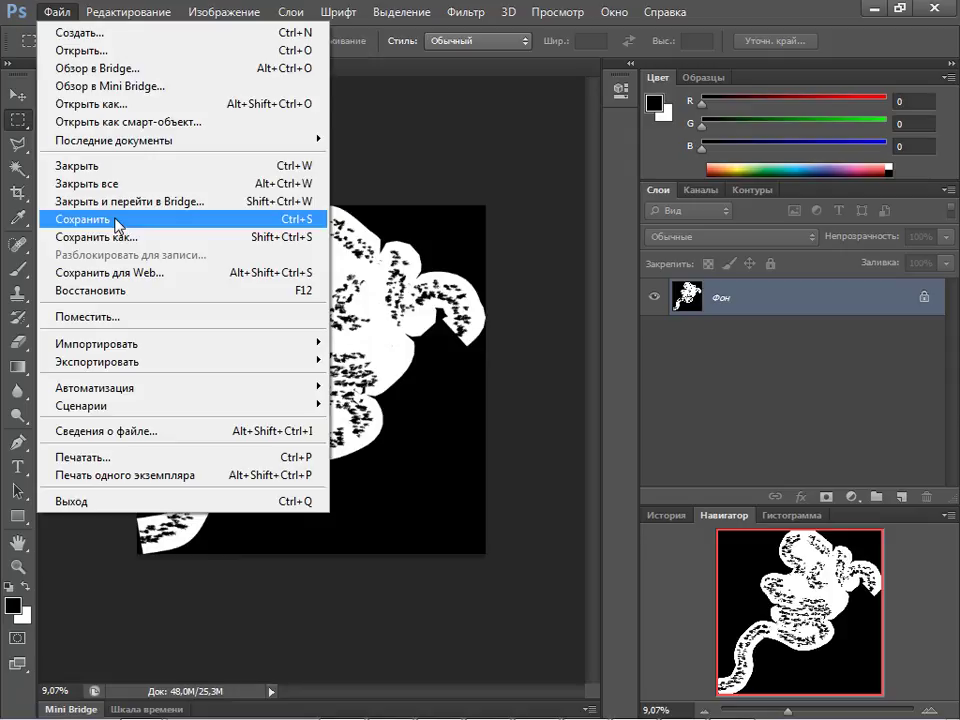
click(128, 237)
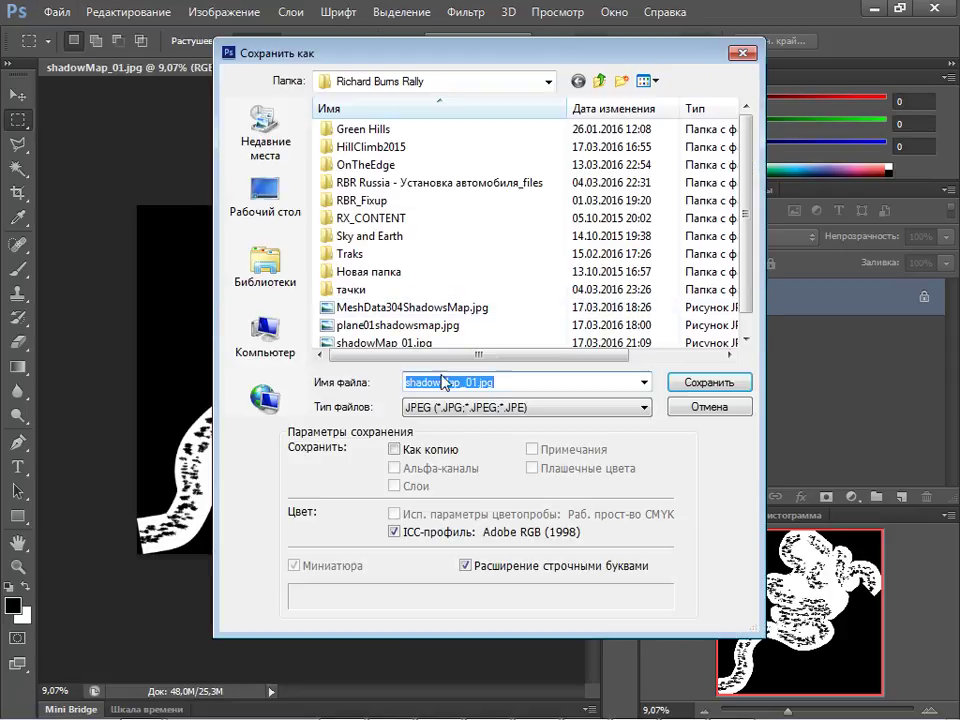
click(709, 383)
click(371, 287)
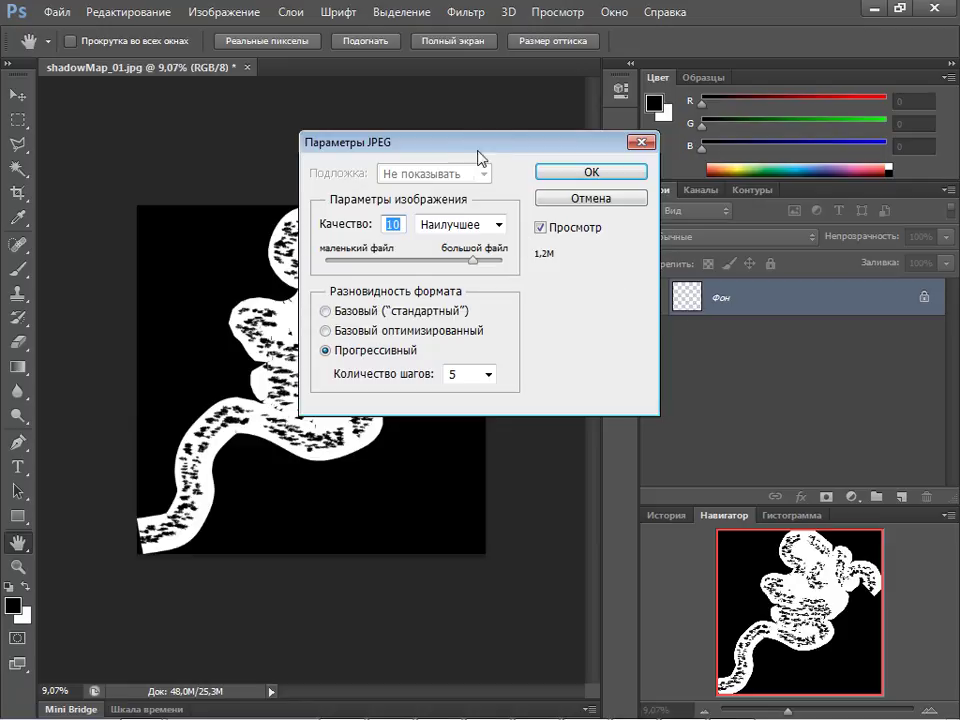
click(590, 190)
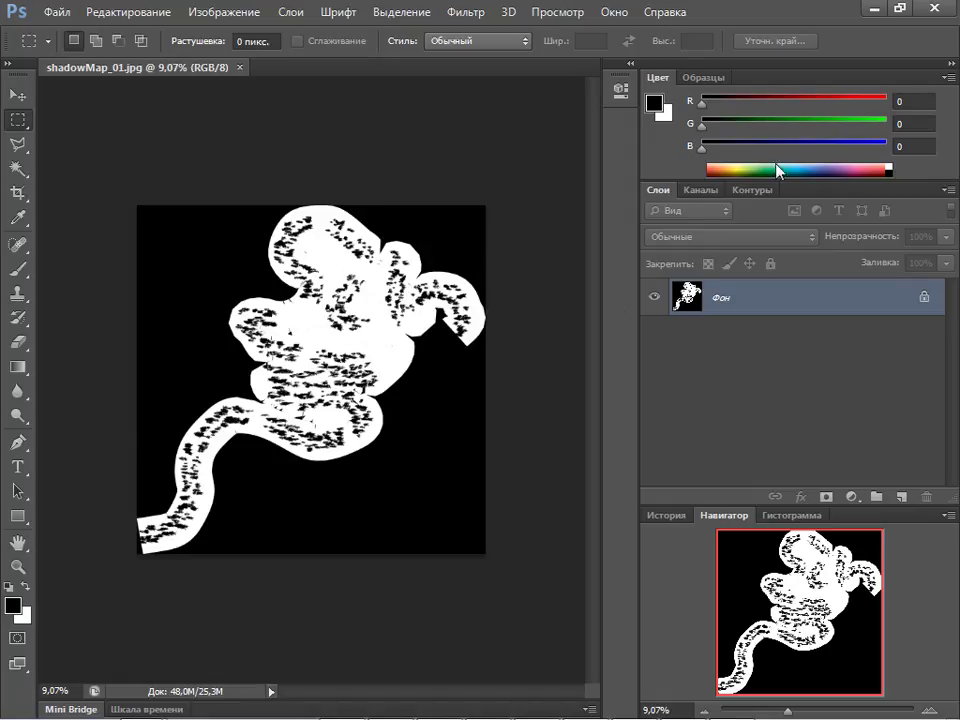
Check the Channels and Layers panels, minimize Photoshop, and open shadowMap_01.jpg (1 243 KB) in Photo Viewer.
click(701, 190)
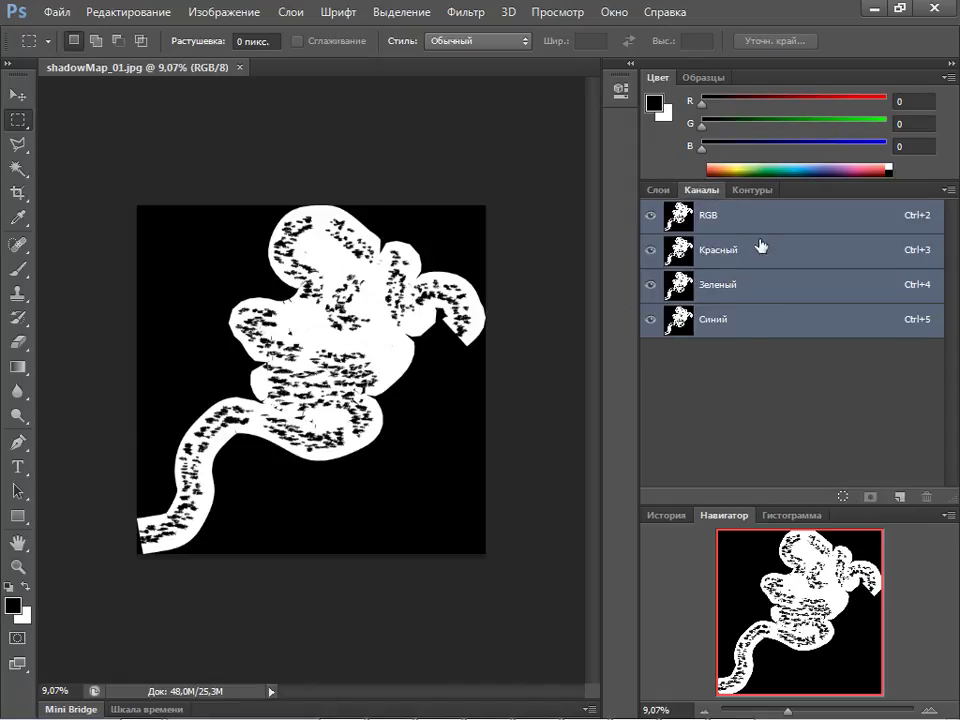
click(657, 191)
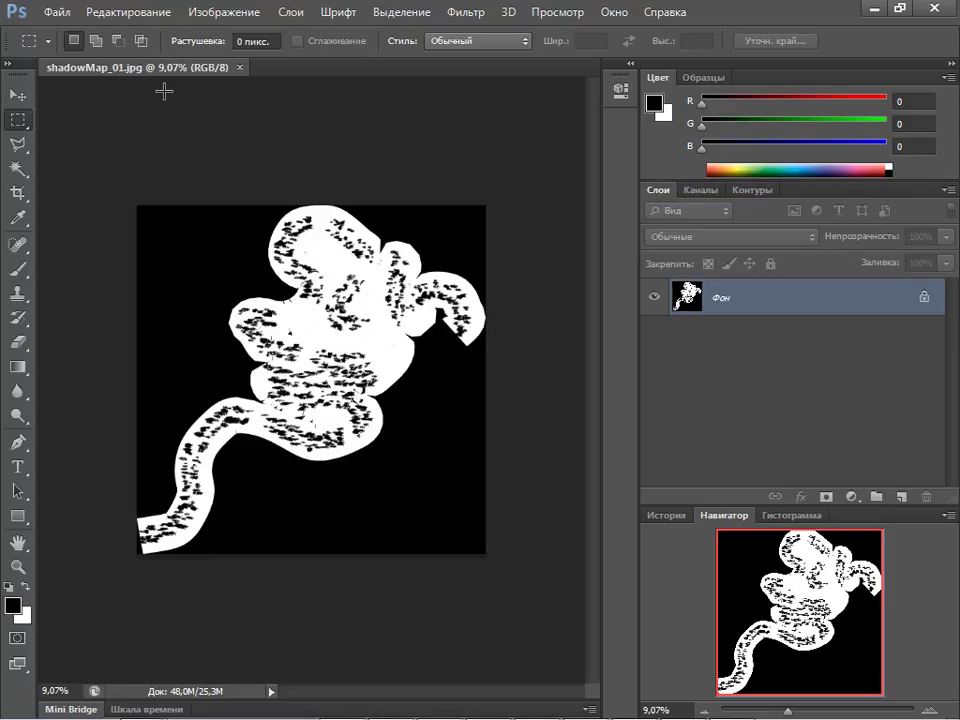
click(872, 9)
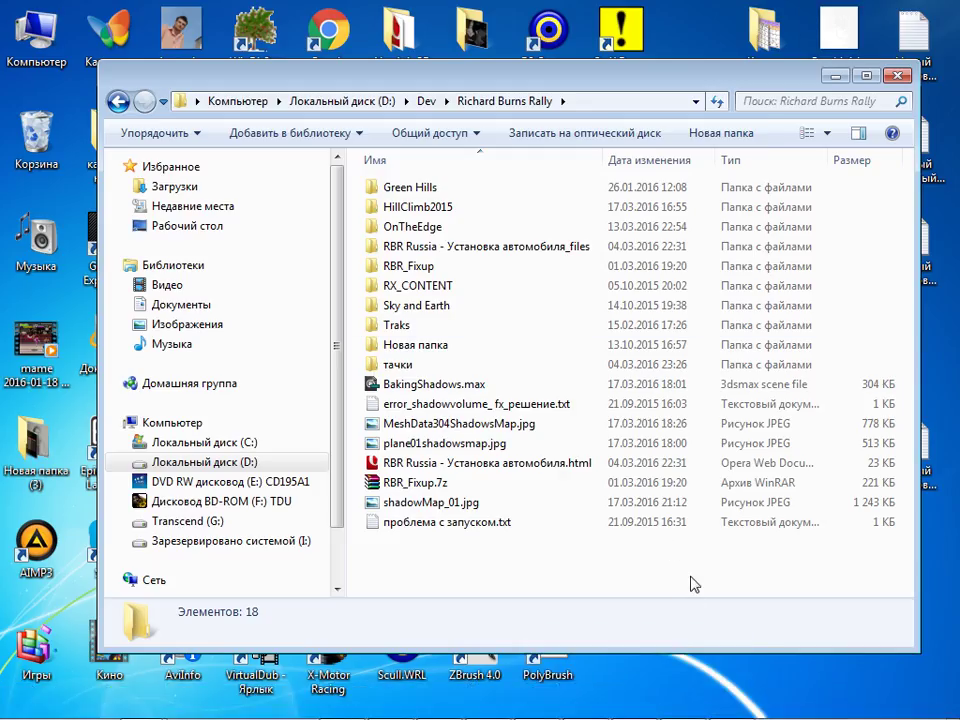
click(440, 503)
key(Return)
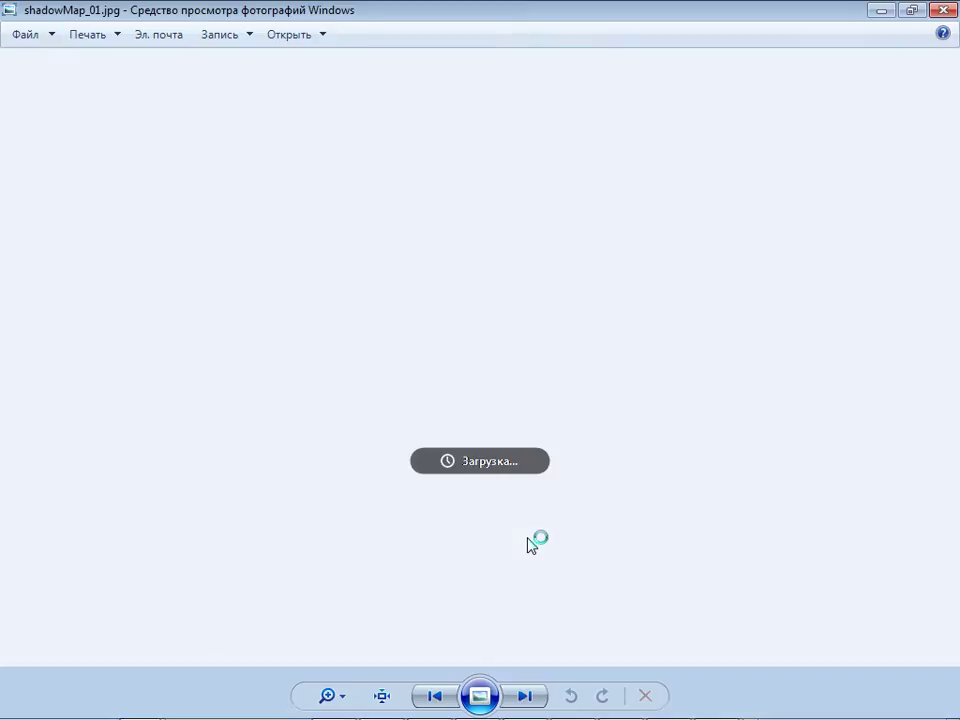